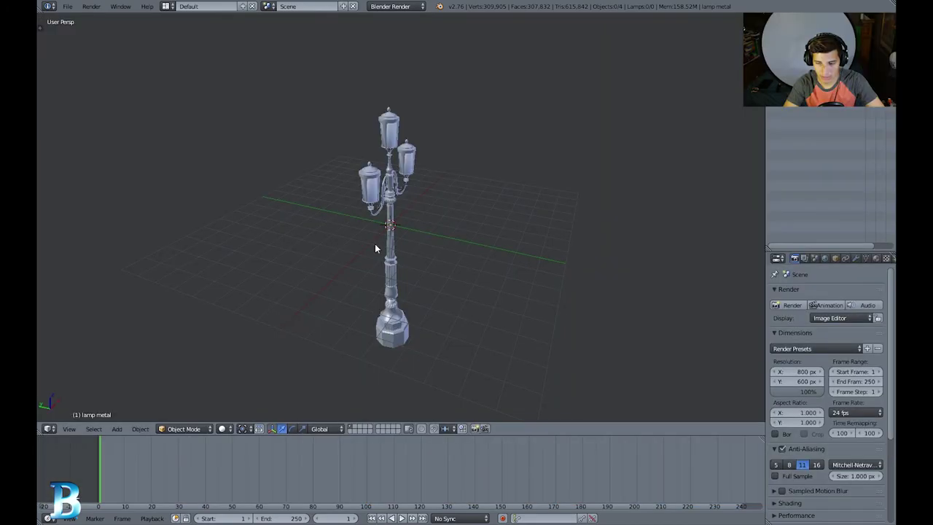
pyautogui.moveTo(375, 243); pyautogui.dragTo(416, 132, button='middle')
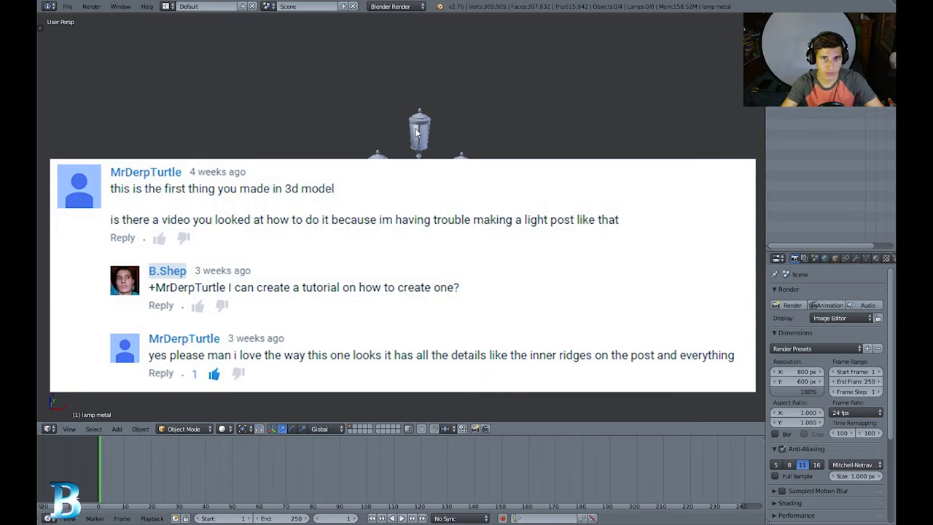
pyautogui.moveTo(416, 132); pyautogui.dragTo(471, 118, button='middle')
pyautogui.scroll(3, 471, 118)
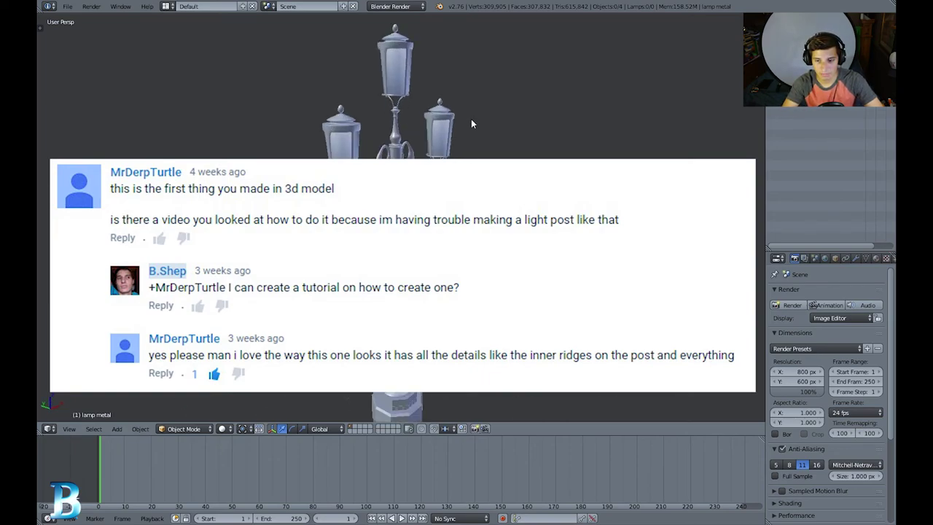
pyautogui.scroll(-3, 415, 165)
pyautogui.moveTo(416, 166); pyautogui.dragTo(492, 433, button='middle')
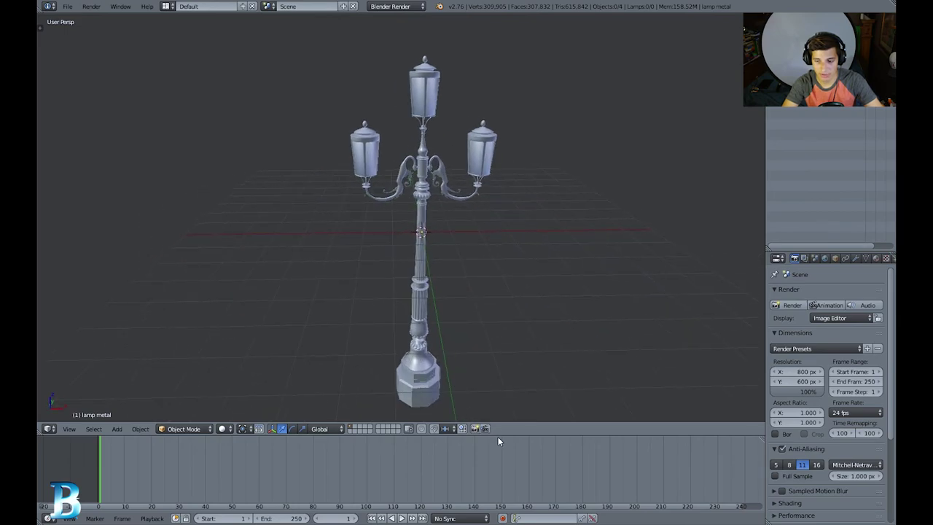
# Split the 3D view into two side-by-side areas and change the new area to the UV/Image Editor
pyautogui.rightClick(498, 436)
pyautogui.click(480, 435)
pyautogui.click(499, 433)
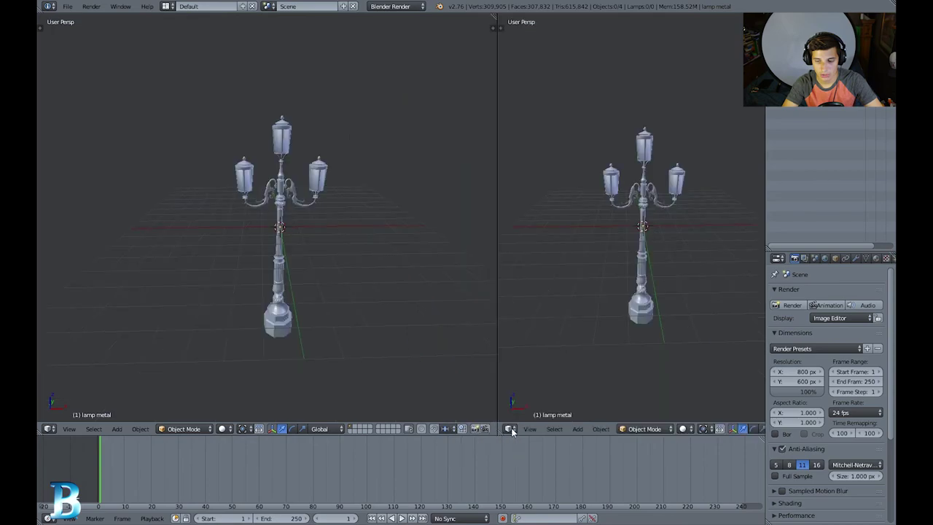
pyautogui.click(509, 429)
pyautogui.click(540, 350)
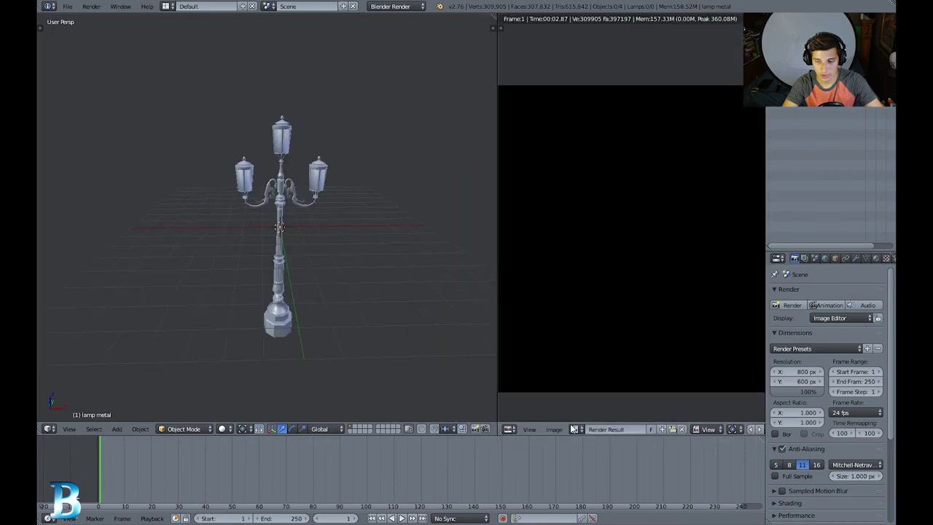
# Display the Venetian street lamp reference photo 3753958-lg.jpg in the image editor
pyautogui.click(574, 428)
pyautogui.click(589, 334)
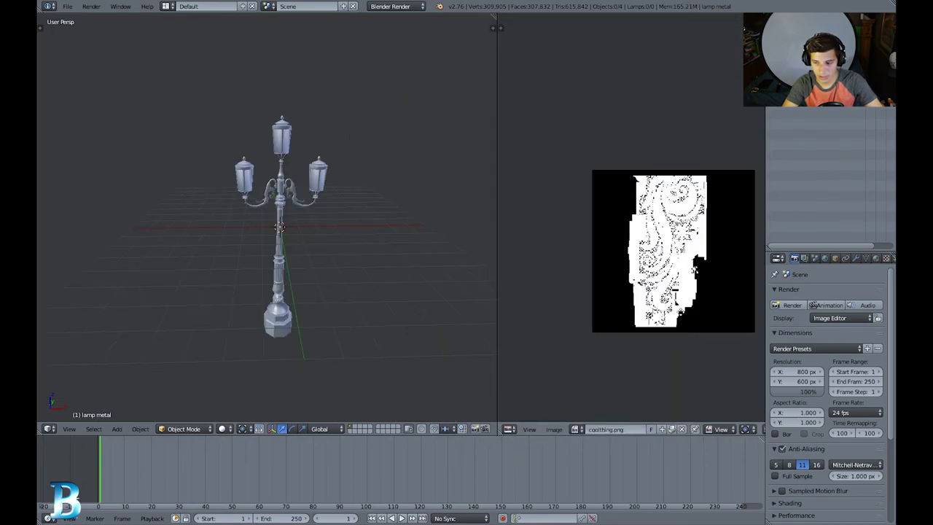
pyautogui.click(574, 429)
pyautogui.click(595, 328)
pyautogui.scroll(-3, 594, 328)
pyautogui.scroll(3, 616, 291)
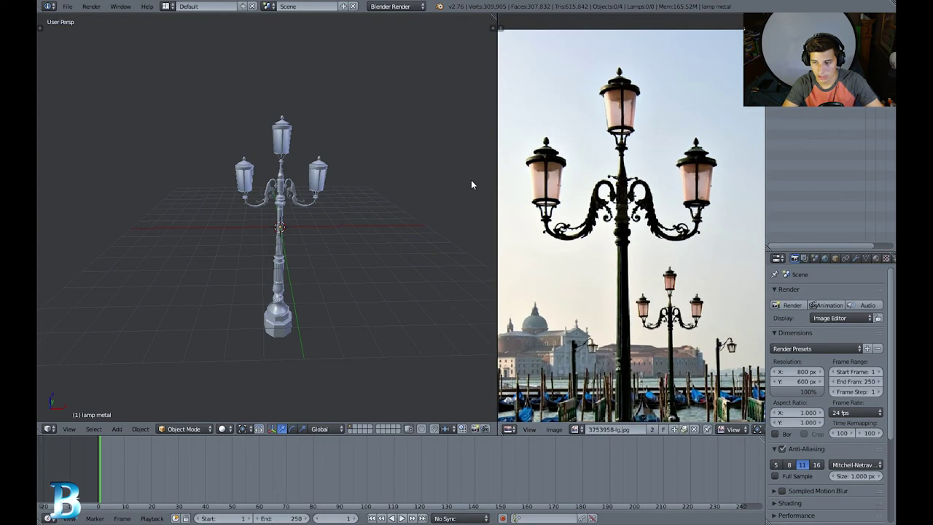
# Compare the lamp post model's lanterns, scrolled arms and post with the street lamp in the reference photo
pyautogui.scroll(4, 346, 210)
pyautogui.scroll(4, 338, 210)
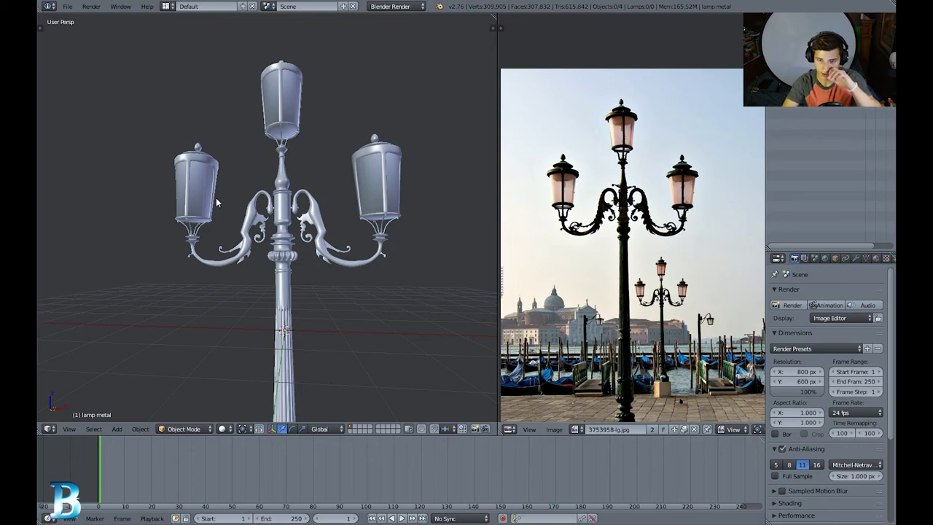
pyautogui.moveTo(211, 202); pyautogui.dragTo(417, 241, button='middle')
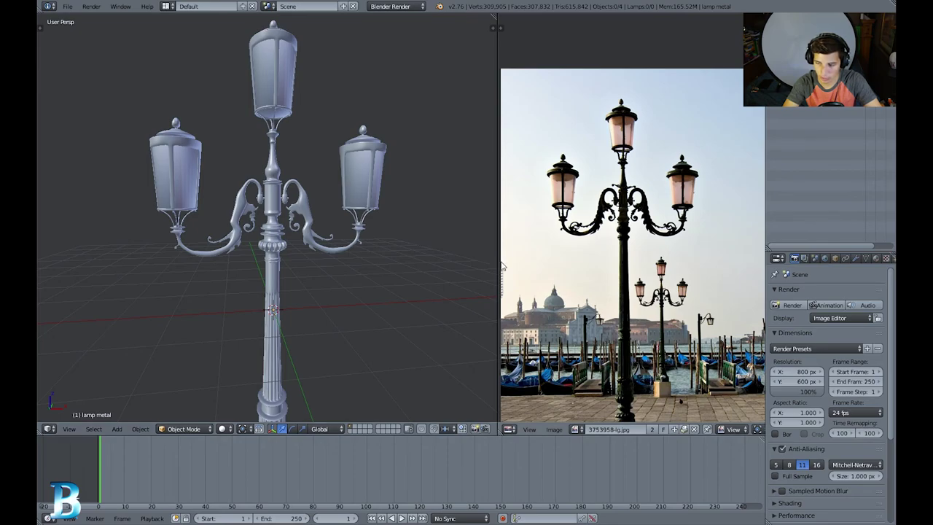
pyautogui.scroll(2, 505, 267)
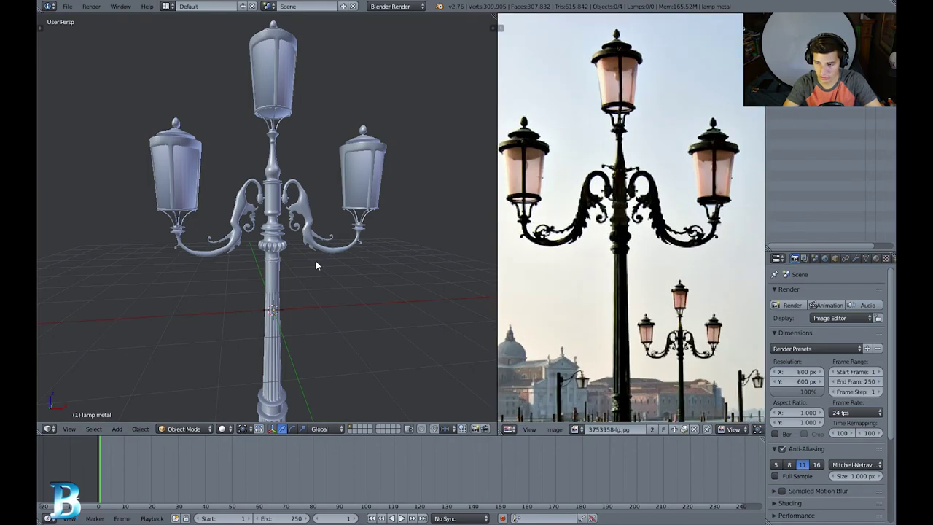
pyautogui.moveTo(315, 265); pyautogui.dragTo(255, 193, button='middle')
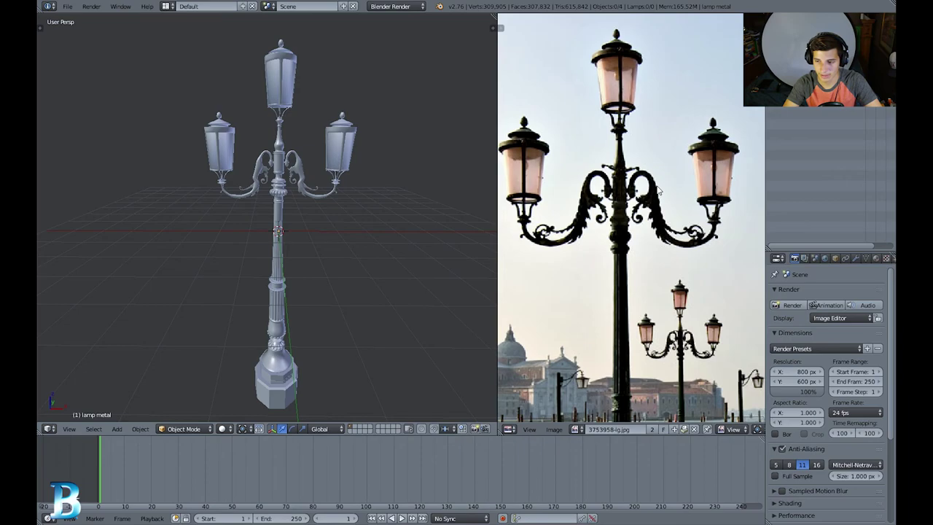
pyautogui.scroll(-1, 620, 168)
pyautogui.moveTo(496, 121); pyautogui.dragTo(515, 123, button='middle')
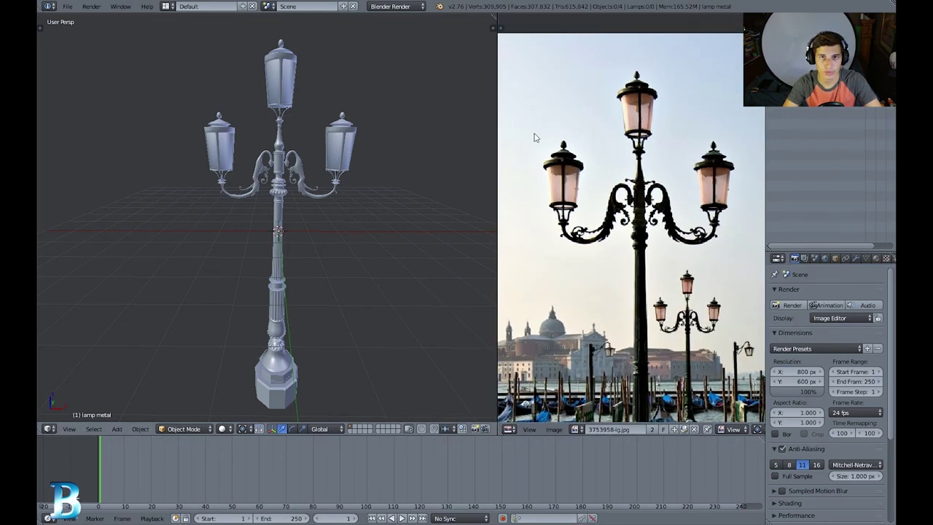
pyautogui.scroll(-1, 631, 146)
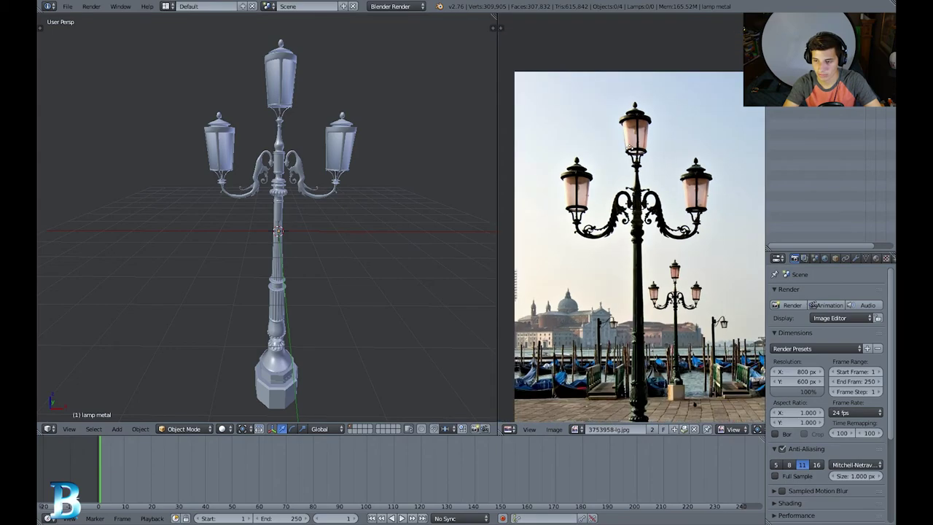
pyautogui.moveTo(629, 146); pyautogui.dragTo(616, 142, button='middle')
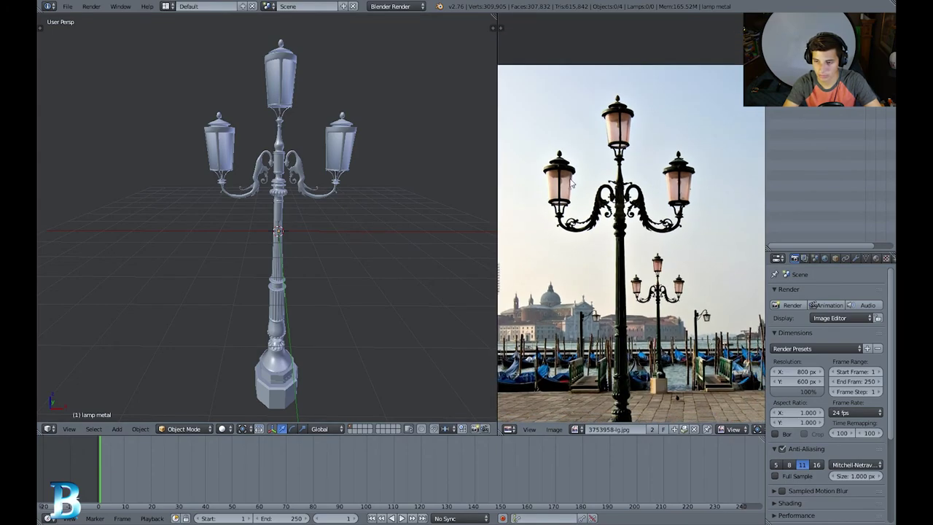
pyautogui.scroll(-1, 572, 184)
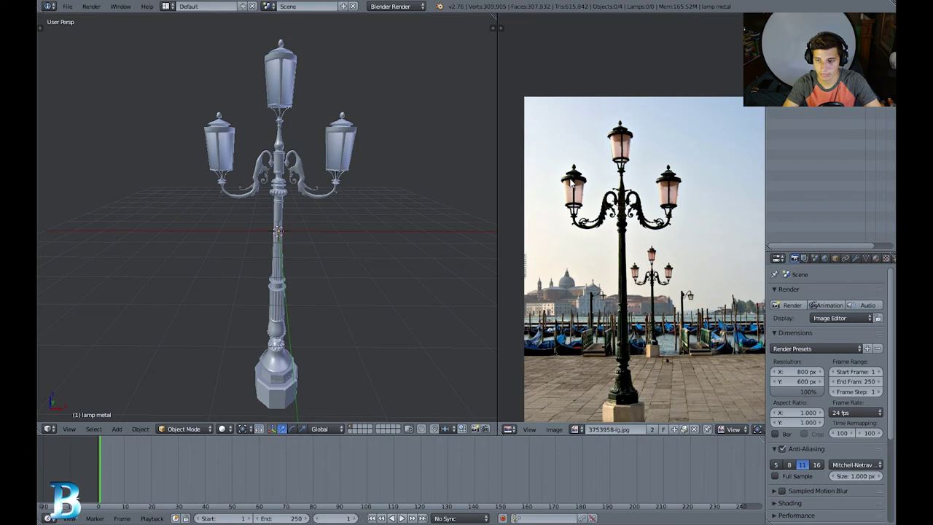
pyautogui.scroll(3, 570, 182)
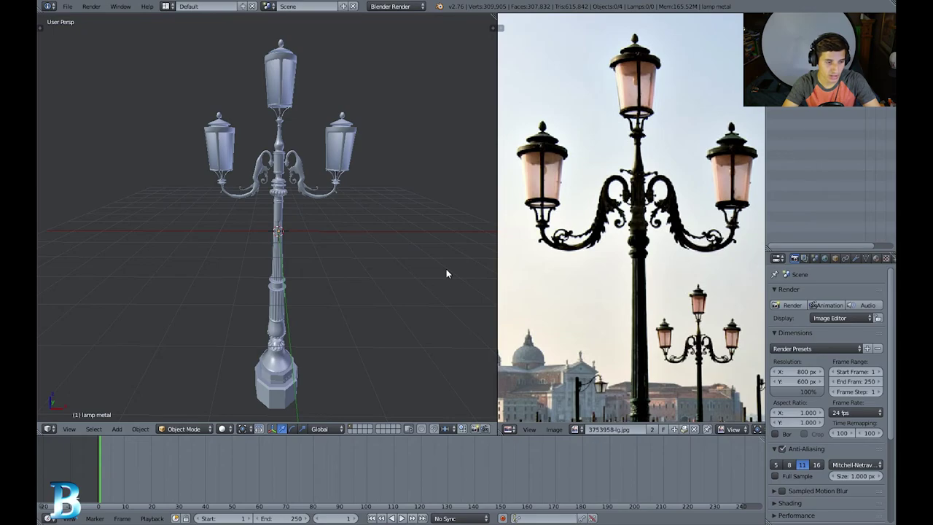
pyautogui.moveTo(446, 270); pyautogui.dragTo(386, 229, button='middle')
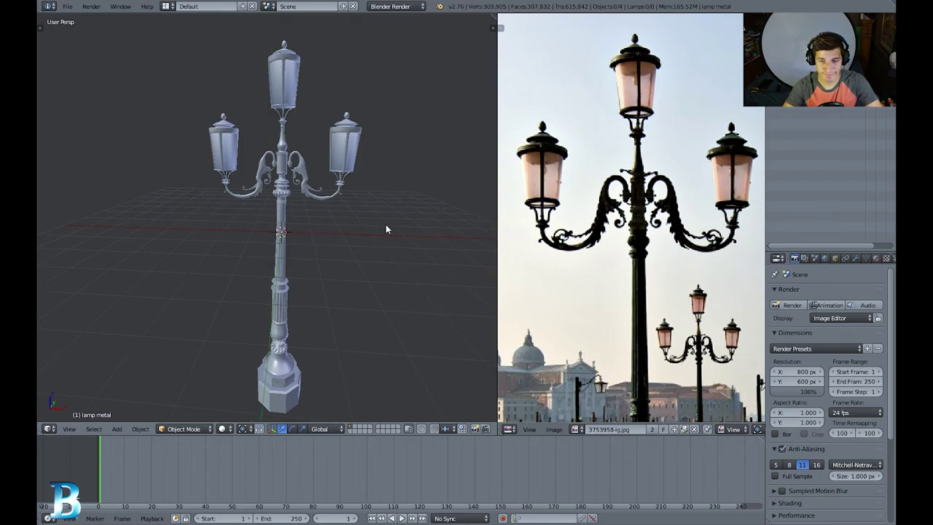
# Examine the lantern tops from above and the petal ornaments on the lower part of the lamp post
pyautogui.moveTo(385, 229); pyautogui.dragTo(252, 81, button='middle')
pyautogui.rightClick(252, 82)
pyautogui.scroll(3, 286, 135)
pyautogui.moveTo(286, 136); pyautogui.dragTo(325, 135, button='middle')
pyautogui.press('a')
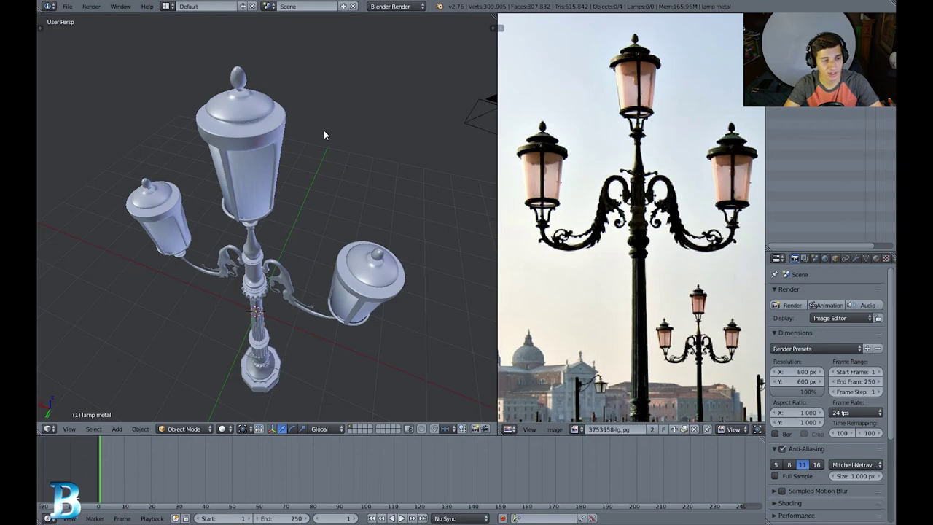
pyautogui.moveTo(325, 135); pyautogui.dragTo(282, 423, button='middle')
pyautogui.scroll(8, 299, 307)
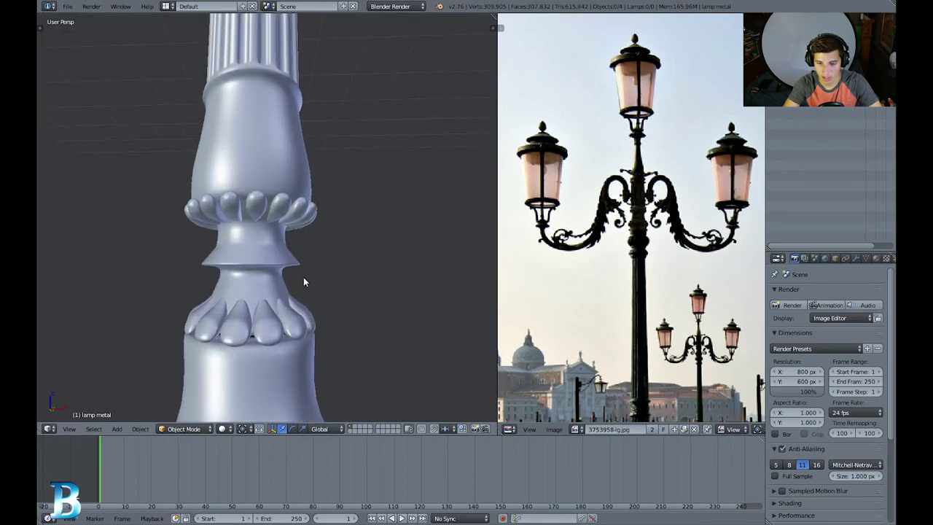
pyautogui.scroll(-3, 306, 292)
# Inspect the mesh of the petal rings above the base in Edit Mode, returning to Object Mode when done
pyautogui.moveTo(293, 308); pyautogui.dragTo(307, 267, button='middle')
pyautogui.hotkey('ctrl', 'Tab')
pyautogui.press('Tab')
pyautogui.press('a')
pyautogui.press('a')
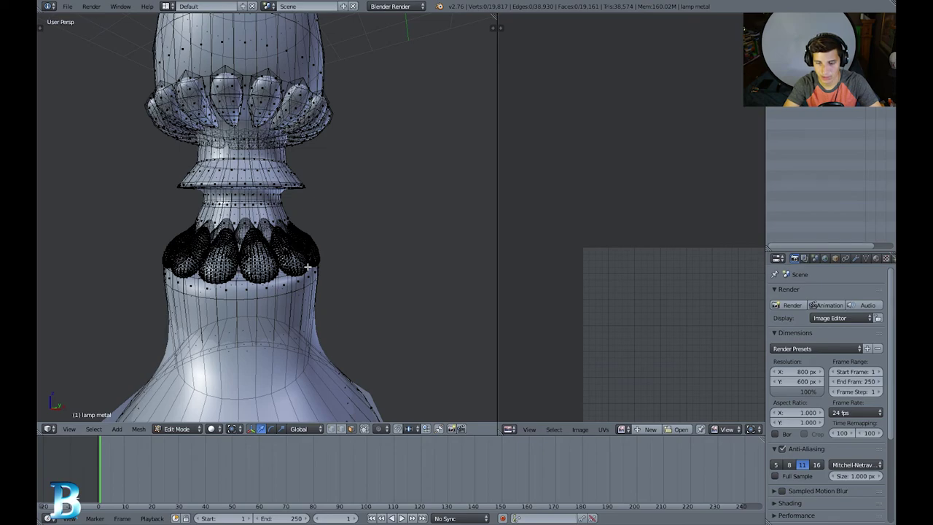
pyautogui.press('Tab')
pyautogui.click(222, 105)
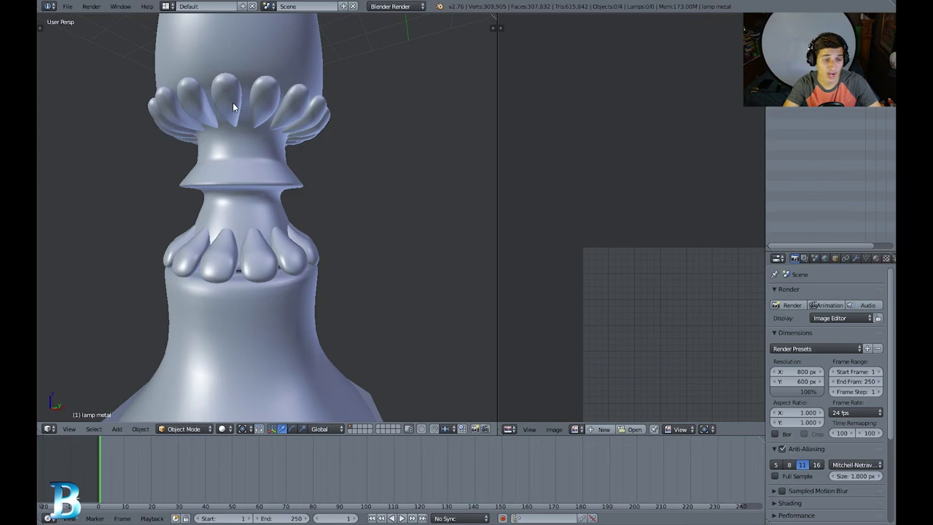
# Examine the fluted shaft, the ribbed collar below the arms and the overall shape of the lamp post
pyautogui.moveTo(233, 102)
pyautogui.mouseDown(button='middle')
pyautogui.moveTo(340, 93)
pyautogui.moveTo(251, 102)
pyautogui.mouseUp(button='middle')
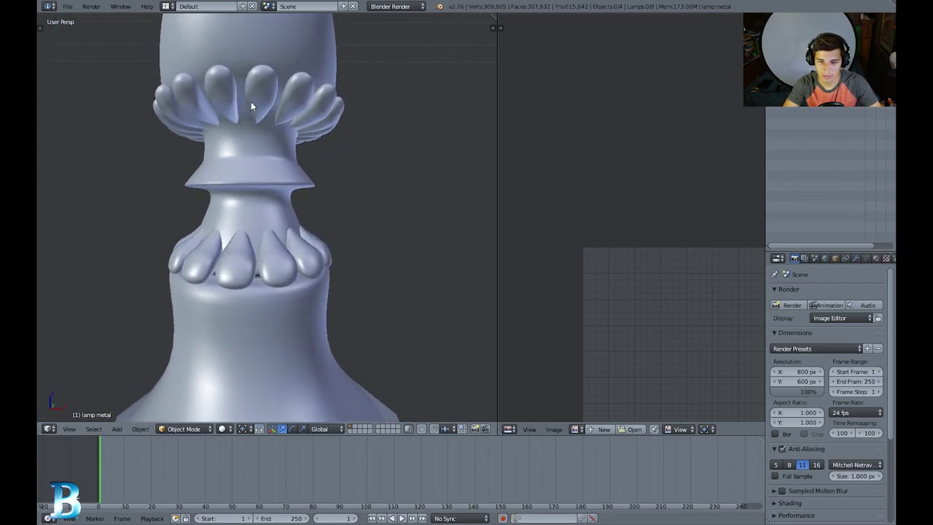
pyautogui.scroll(-3, 251, 101)
pyautogui.scroll(4, 276, 132)
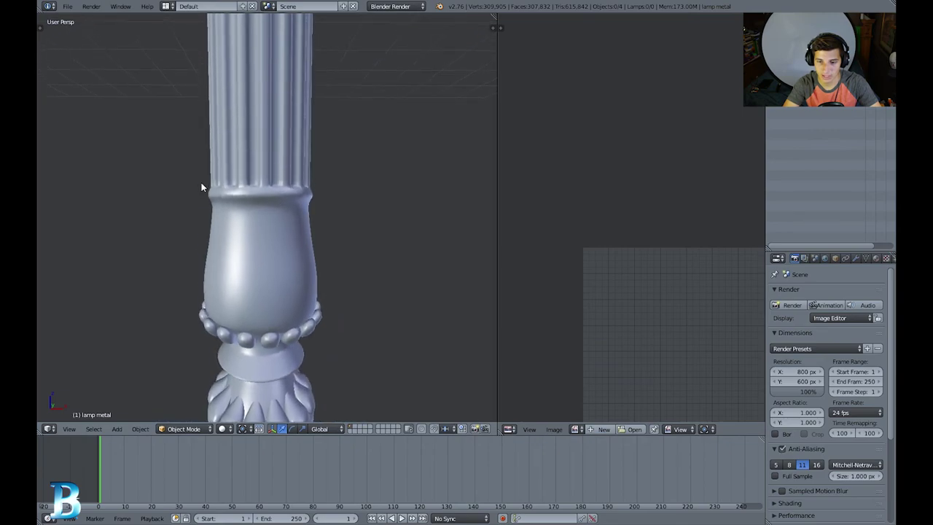
pyautogui.moveTo(201, 183); pyautogui.dragTo(290, 76, button='middle')
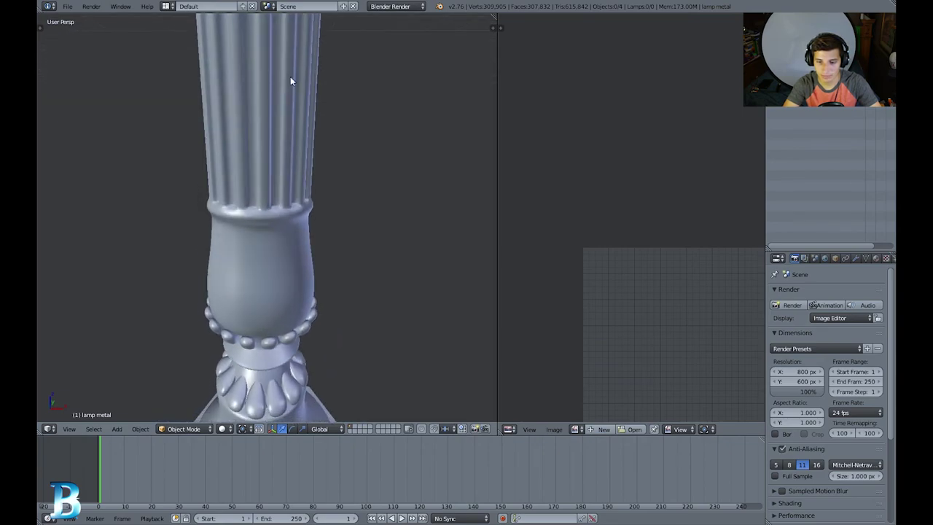
pyautogui.keyDown('shift'); pyautogui.moveTo(290, 76); pyautogui.dragTo(290, 328, button='middle'); pyautogui.keyUp('shift')
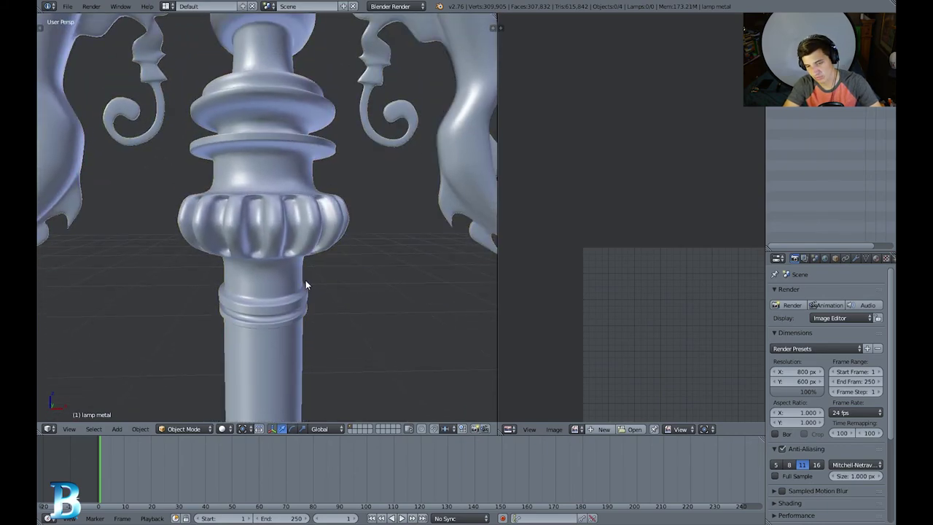
pyautogui.moveTo(306, 280)
pyautogui.mouseDown(button='middle')
pyautogui.moveTo(272, 145)
pyautogui.moveTo(286, 208)
pyautogui.moveTo(329, 303)
pyautogui.moveTo(319, 218)
pyautogui.moveTo(314, 284)
pyautogui.mouseUp(button='middle')
pyautogui.scroll(-5, 268, 203)
pyautogui.press('a')
pyautogui.scroll(-2, 296, 201)
pyautogui.scroll(-3, 318, 219)
pyautogui.scroll(5, 314, 281)
pyautogui.scroll(-3, 334, 202)
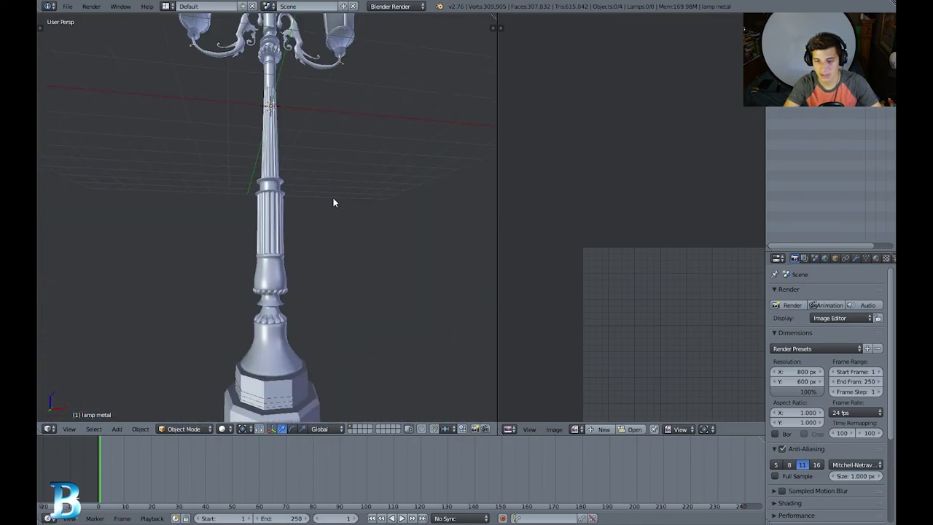
pyautogui.moveTo(335, 178); pyautogui.dragTo(310, 219, button='middle')
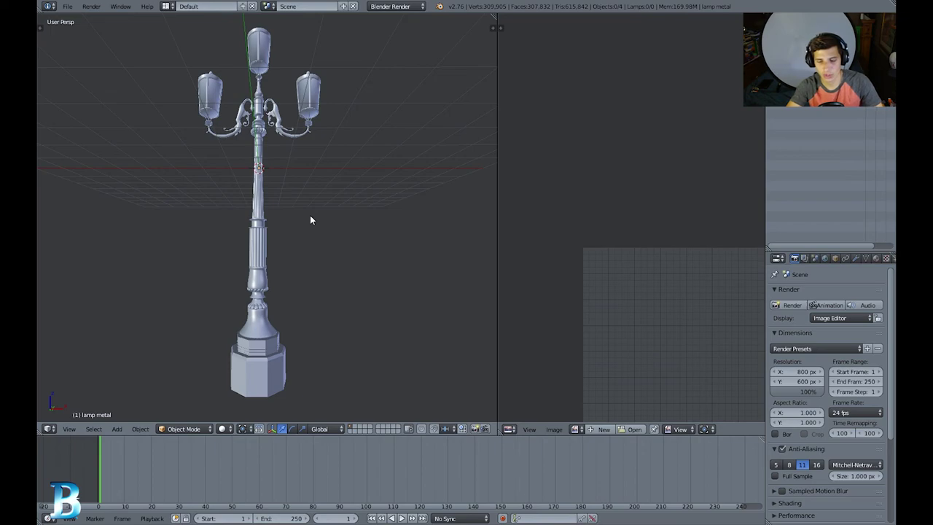
pyautogui.moveTo(310, 220); pyautogui.dragTo(423, 263, button='middle')
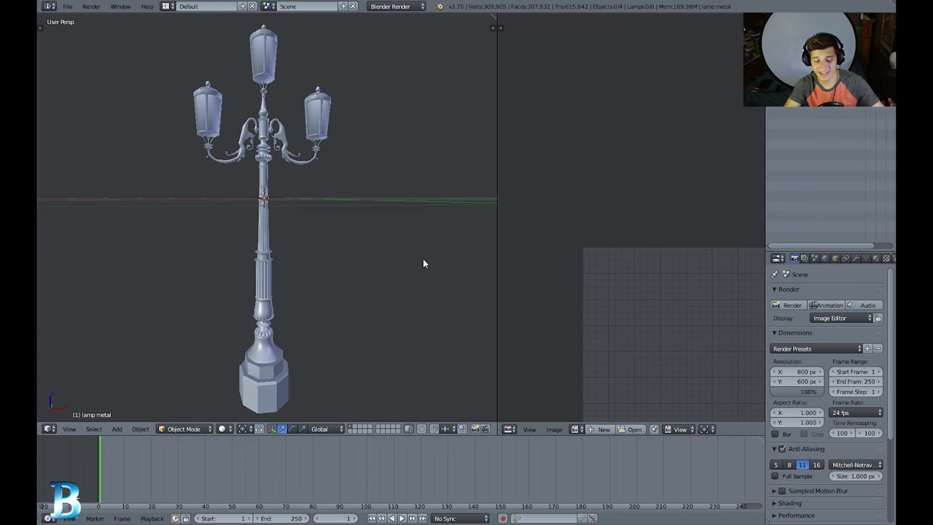
# Check the background image settings of the 3D view
pyautogui.press('n')
pyautogui.scroll(-7, 467, 313)
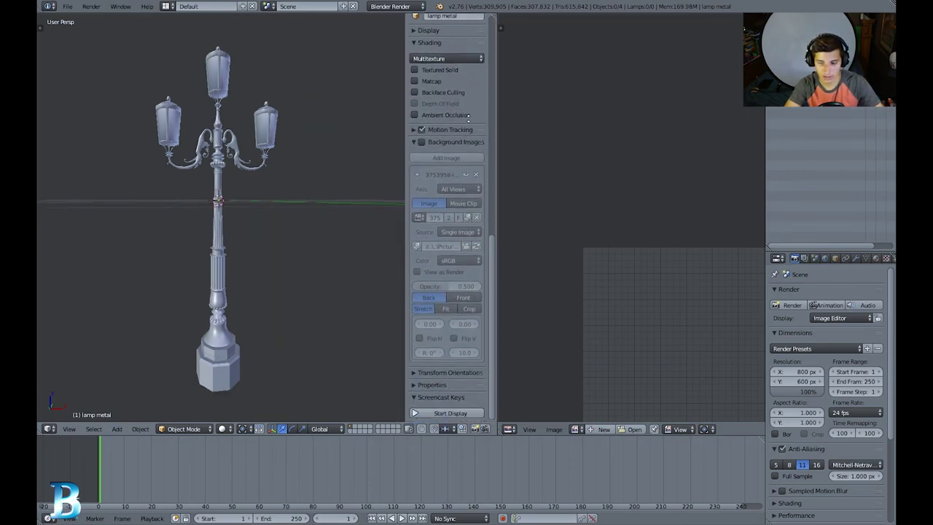
pyautogui.press('n')
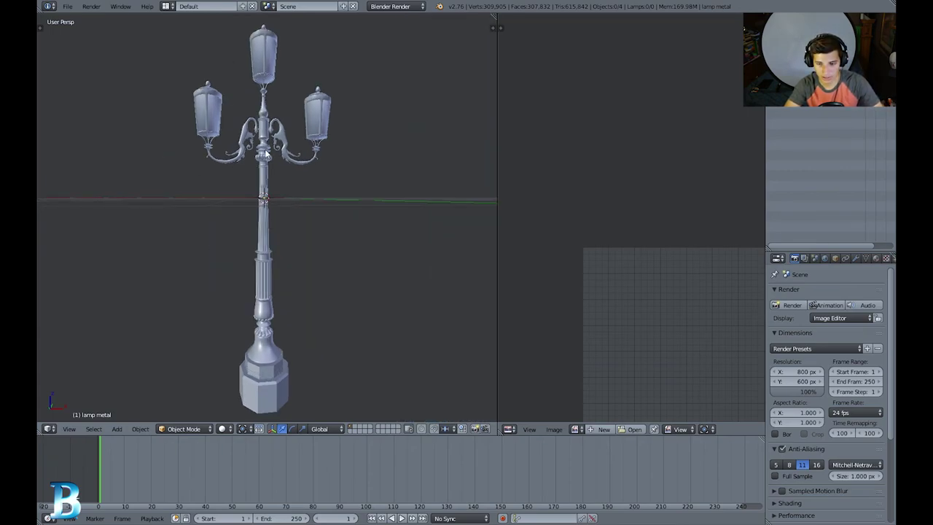
# Start a new file with the default scene and dismiss the splash screen
pyautogui.moveTo(266, 154); pyautogui.dragTo(248, 218, button='middle')
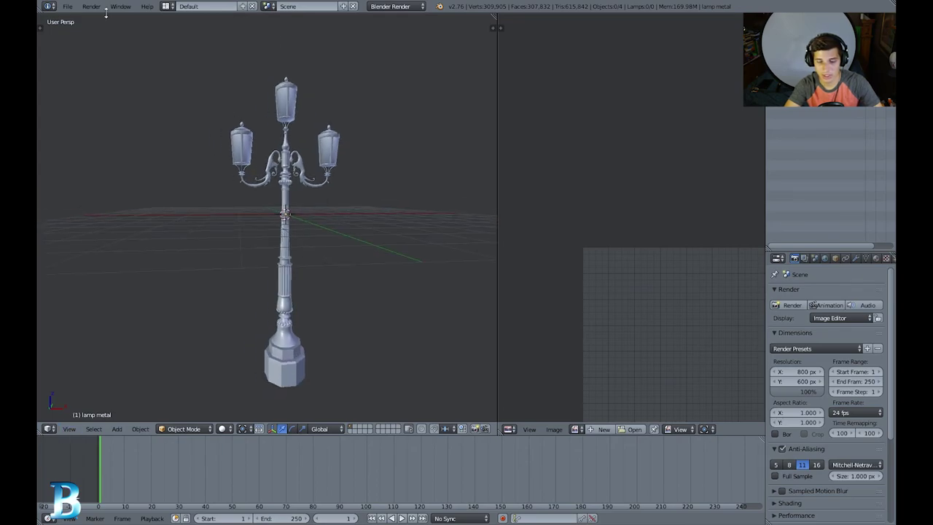
pyautogui.click(68, 7)
pyautogui.click(82, 21)
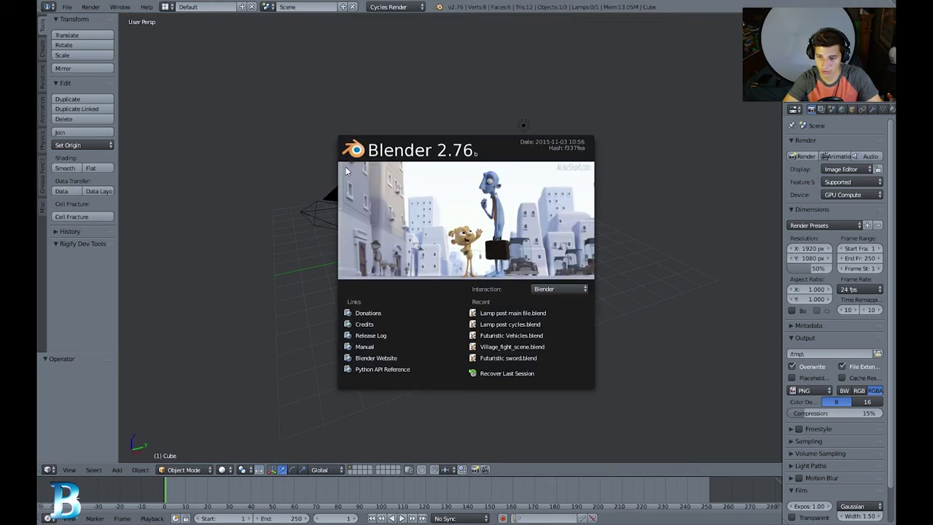
pyautogui.click(633, 193)
# Split the new scene's 3D view into two side-by-side areas and set the new one to UV/Image Editor
pyautogui.moveTo(314, 219); pyautogui.dragTo(437, 480, button='middle')
pyautogui.rightClick(436, 476)
pyautogui.click(436, 470)
pyautogui.click(427, 452)
pyautogui.click(436, 470)
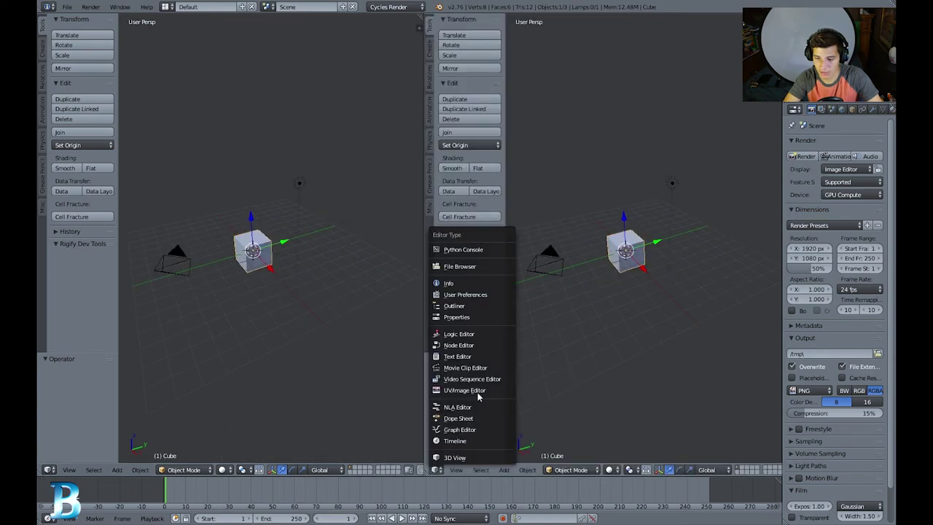
pyautogui.click(465, 390)
# Start opening an image in the image editor and show the Main Media Passport (I:) drive as thumbnails sorted by date
pyautogui.click(514, 471)
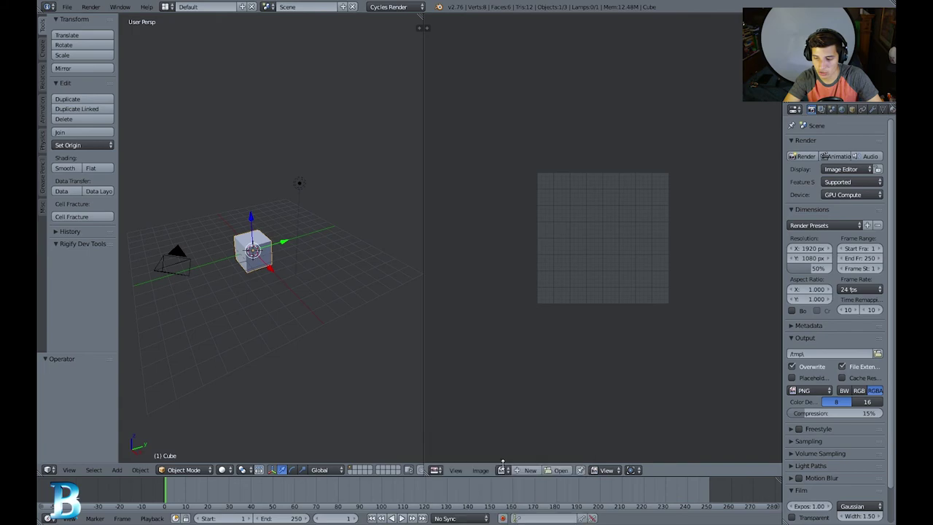
pyautogui.click(503, 470)
pyautogui.click(481, 469)
pyautogui.click(550, 470)
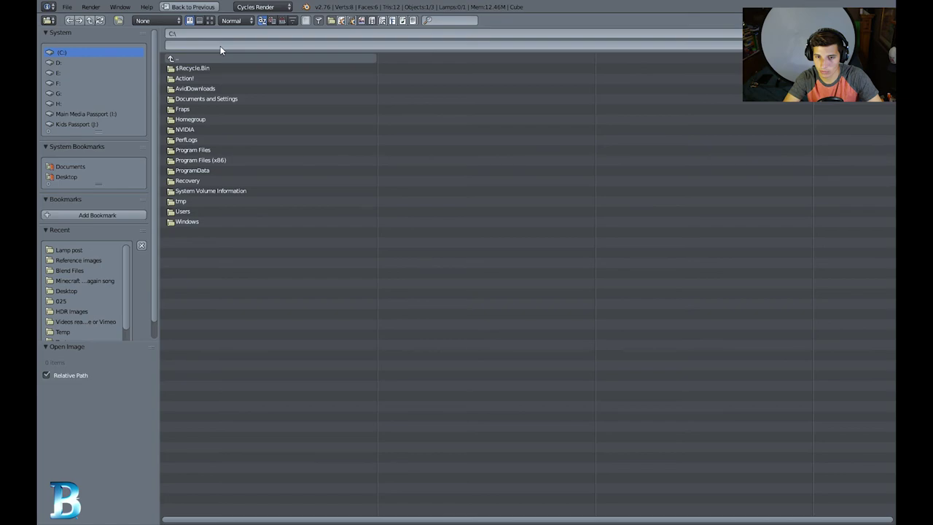
pyautogui.click(110, 114)
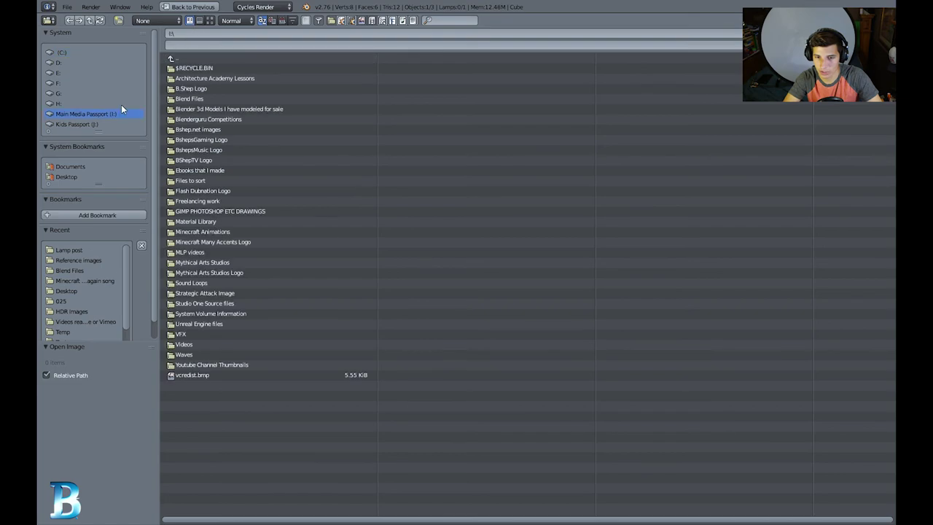
pyautogui.click(210, 21)
pyautogui.click(282, 20)
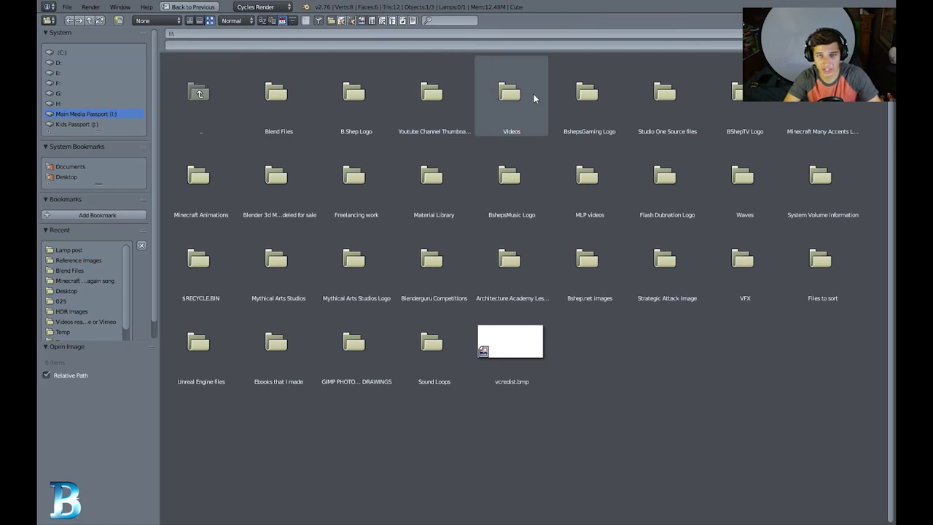
# Load lamp post 7.jpg from the Achitecture\Lamp post folder inside "Blender 3d Models I have modeled for sale" as the reference image
pyautogui.click(288, 184)
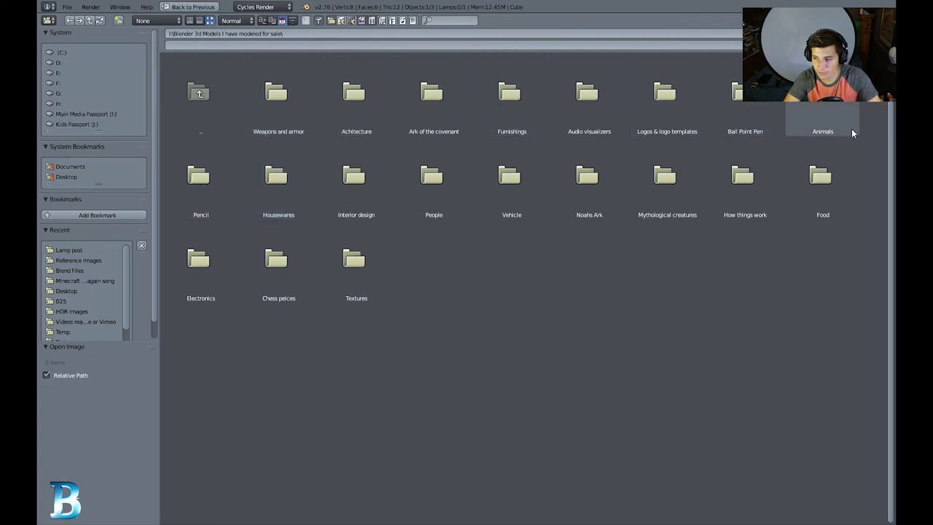
pyautogui.click(369, 111)
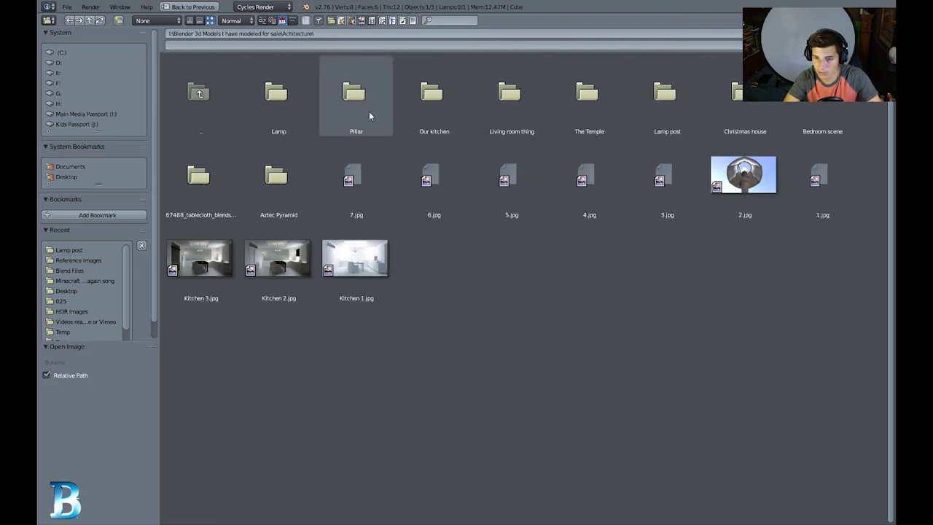
pyautogui.click(308, 112)
pyautogui.click(194, 109)
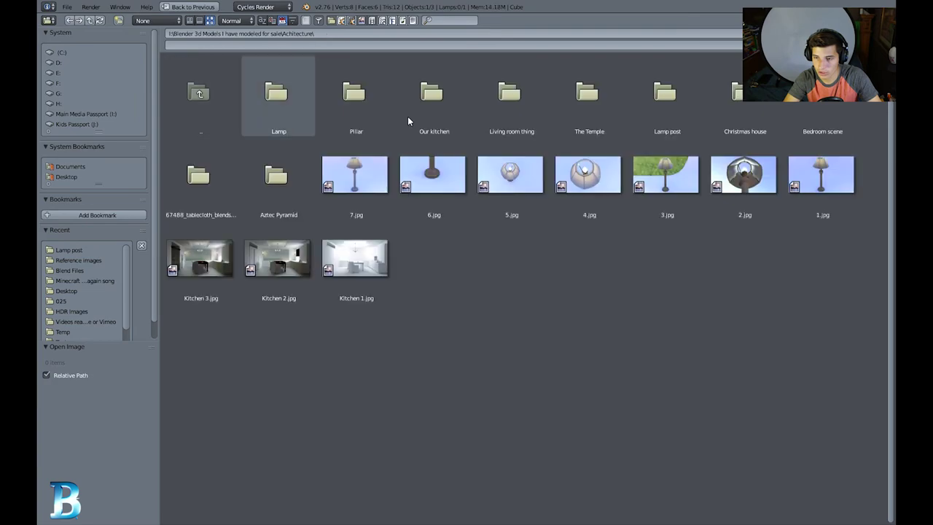
pyautogui.click(681, 120)
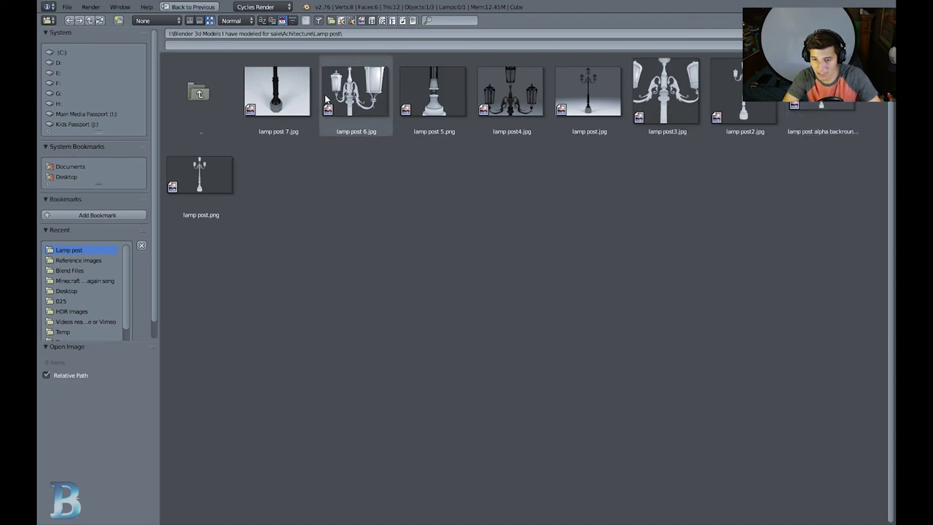
pyautogui.click(278, 107)
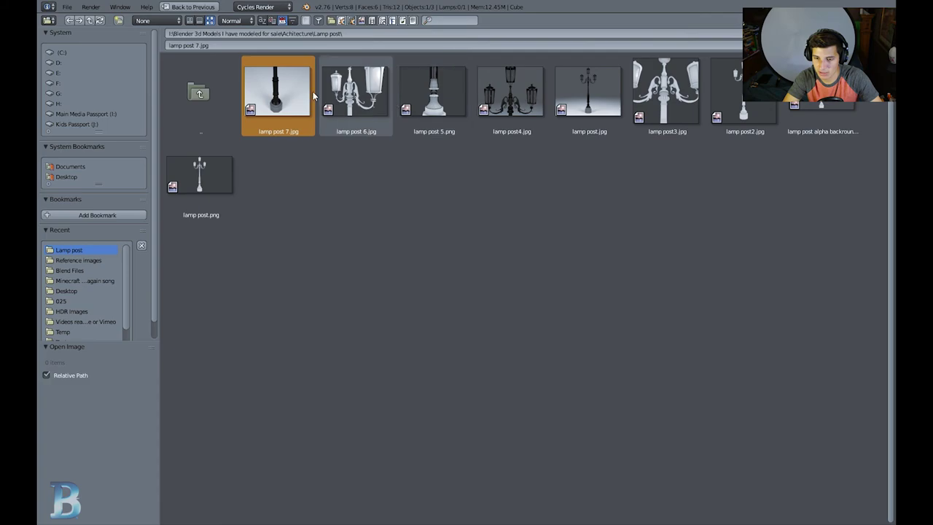
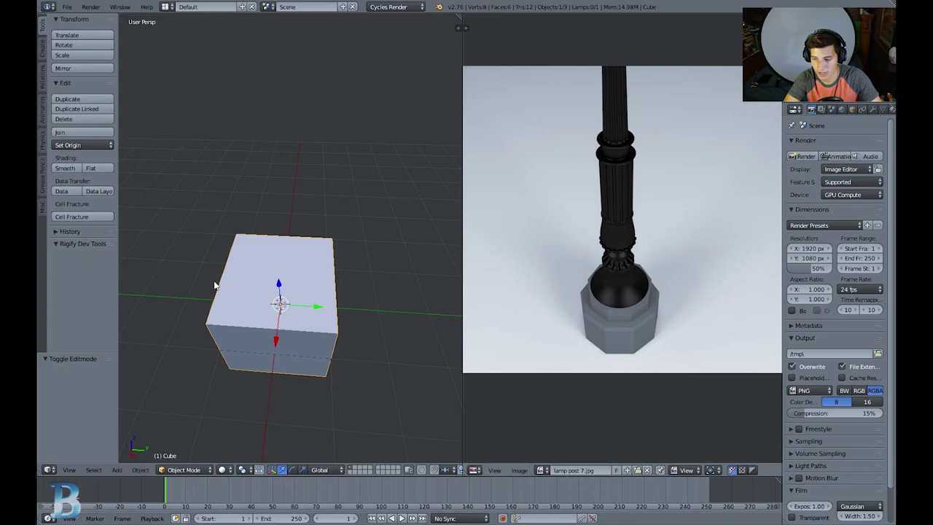
# Delete the default cube and add a mesh cylinder at the origin for the lamp post's base
pyautogui.moveTo(215, 285); pyautogui.dragTo(290, 288, button='middle')
pyautogui.press('x')
pyautogui.click(288, 281)
pyautogui.hotkey('shift', 'a')
pyautogui.moveTo(288, 179)
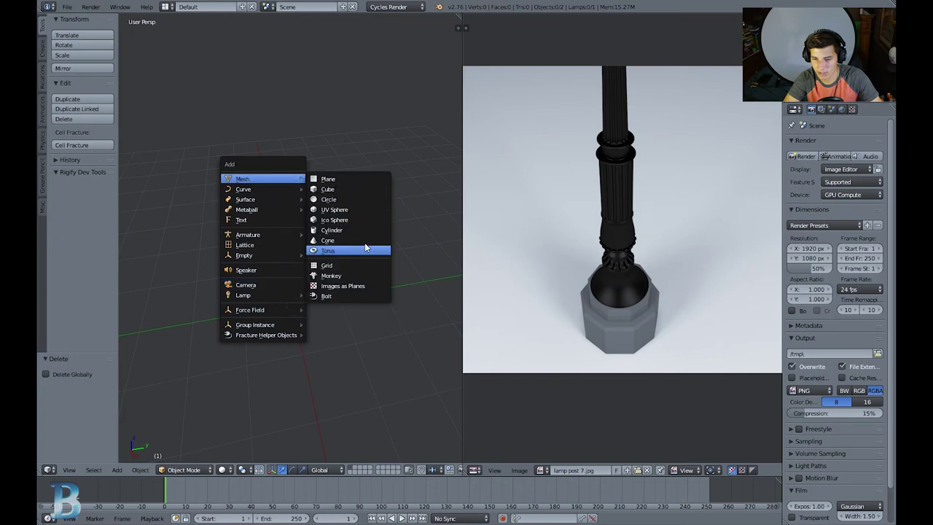
pyautogui.click(359, 231)
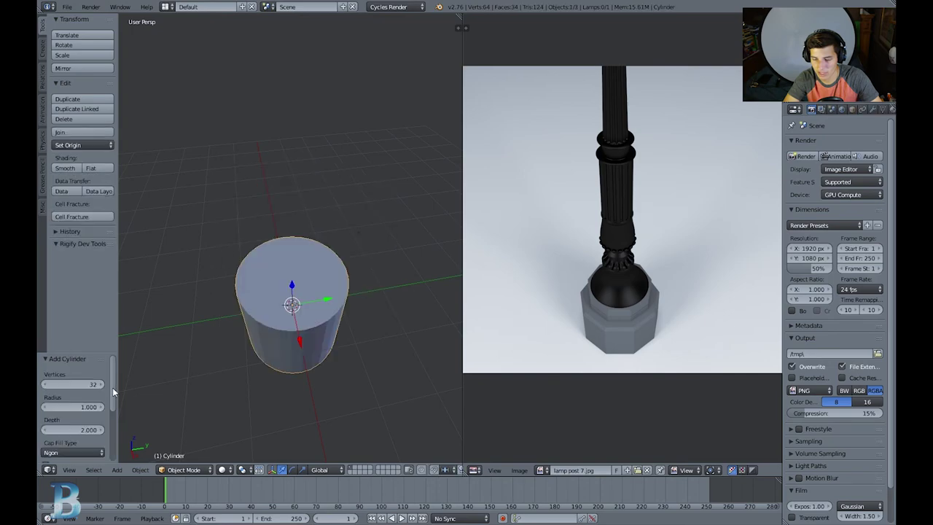
# Set the new cylinder's vertex count to 8 to match the octagonal base in the reference
pyautogui.moveTo(49, 385)
pyautogui.mouseDown()
pyautogui.moveTo(41, 385)
pyautogui.moveTo(53, 385)
pyautogui.mouseUp()
pyautogui.click(52, 385)
pyautogui.moveTo(361, 333); pyautogui.dragTo(438, 327, button='middle')
pyautogui.scroll(2, 437, 327)
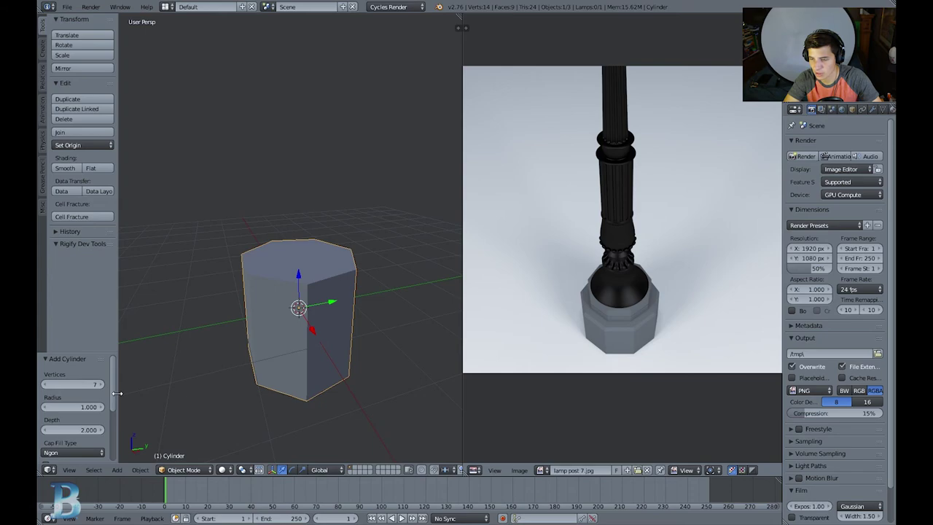
pyautogui.press('KP_7')
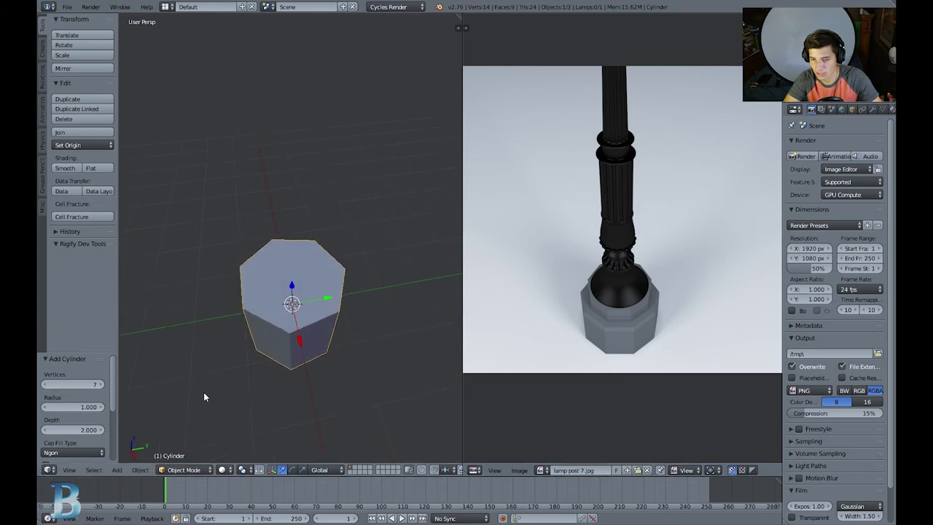
pyautogui.click(101, 385)
pyautogui.moveTo(261, 355); pyautogui.dragTo(358, 302, button='middle')
pyautogui.moveTo(69, 388); pyautogui.dragTo(55, 388)
pyautogui.moveTo(387, 297); pyautogui.dragTo(284, 357, button='middle')
pyautogui.click(99, 386)
pyautogui.moveTo(175, 365); pyautogui.dragTo(362, 333, button='middle')
pyautogui.press('r')
pyautogui.press('z')
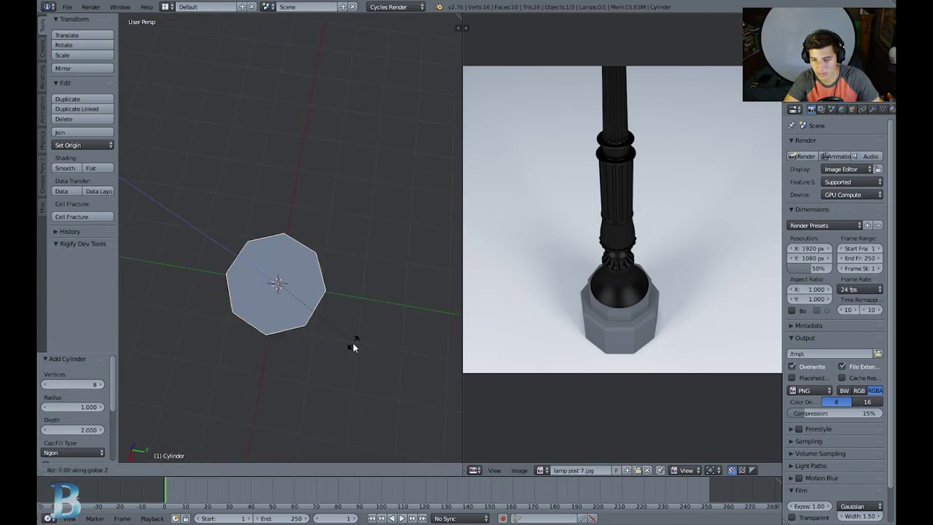
pyautogui.click(293, 326)
pyautogui.moveTo(293, 321)
pyautogui.mouseDown(button='middle')
pyautogui.moveTo(245, 349)
pyautogui.moveTo(230, 324)
pyautogui.moveTo(262, 329)
pyautogui.moveTo(287, 319)
pyautogui.mouseUp(button='middle')
pyautogui.press('t')
pyautogui.press('t')
# Deselect everything and add a second eight-sided mesh cylinder at the same place as the first
pyautogui.press('a')
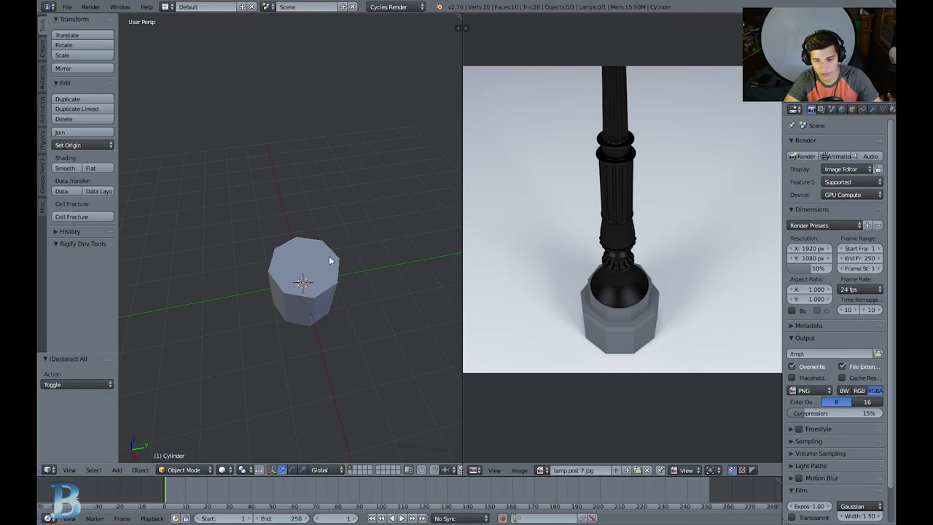
pyautogui.hotkey('shift', 'a')
pyautogui.moveTo(342, 258)
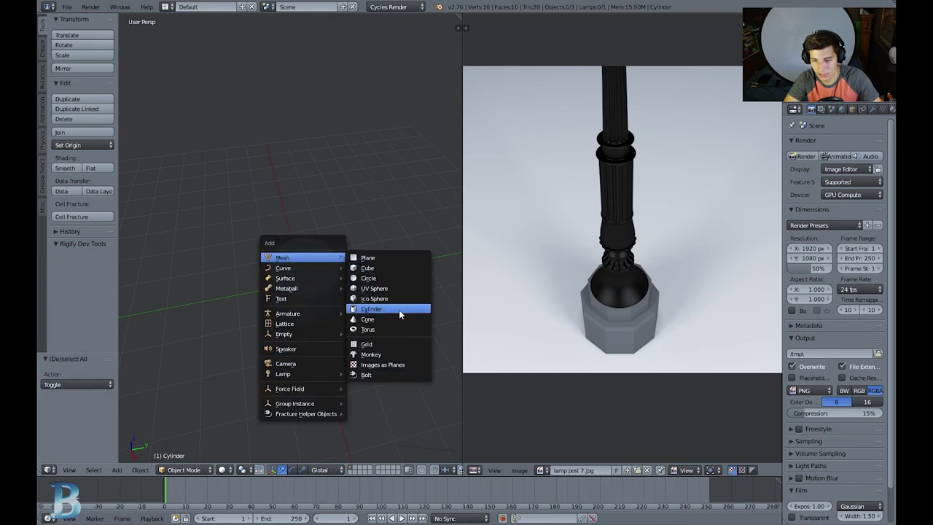
pyautogui.click(398, 309)
pyautogui.press('g')
pyautogui.press('x')
pyautogui.press('Escape')
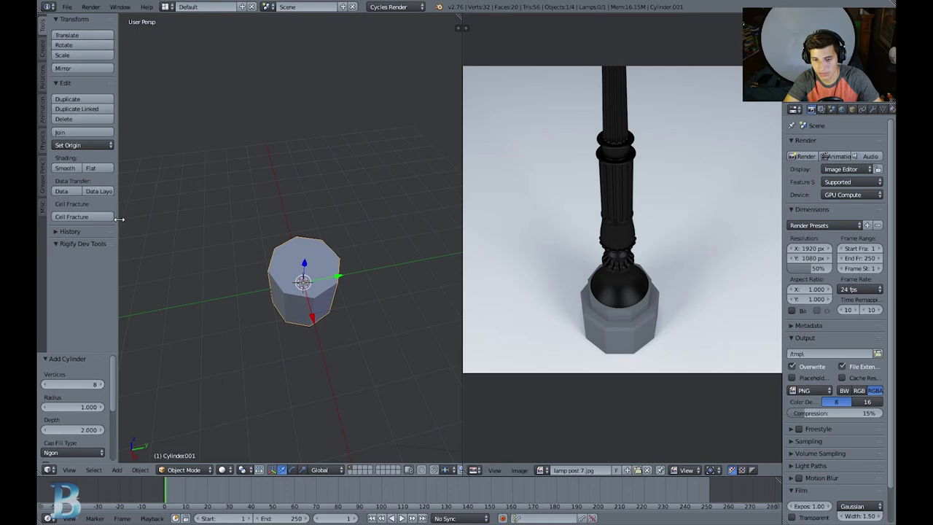
# Widen the 3D view's tool shelf and hide it
pyautogui.moveTo(122, 219); pyautogui.dragTo(145, 219)
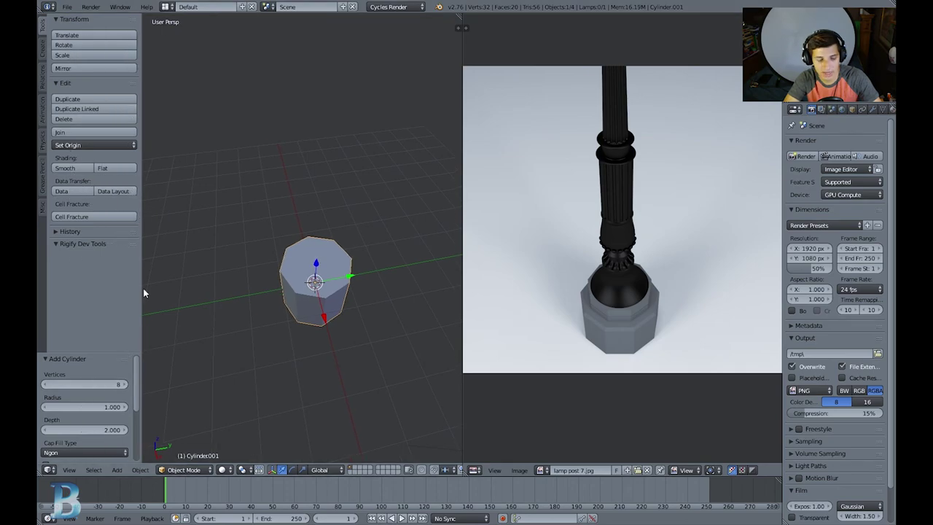
pyautogui.press('t')
pyautogui.press('t')
pyautogui.press('t')
pyautogui.press('t')
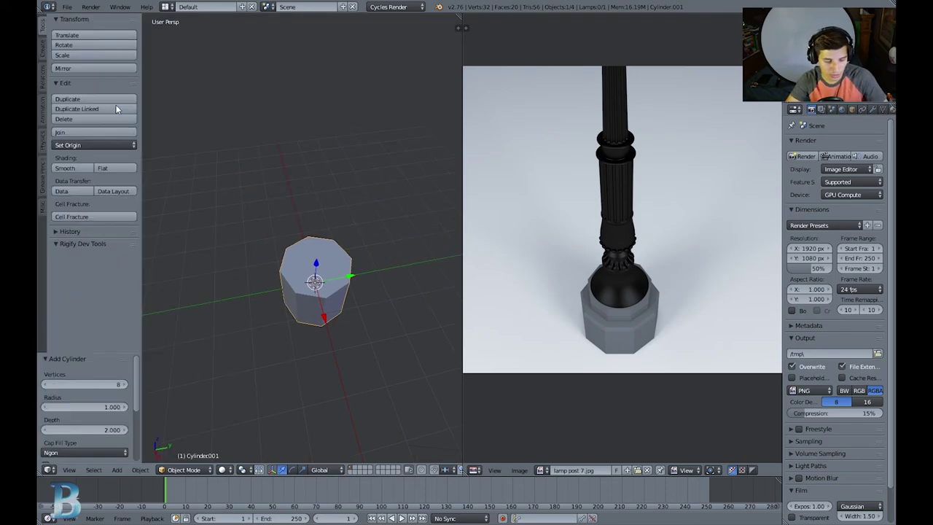
pyautogui.press('t')
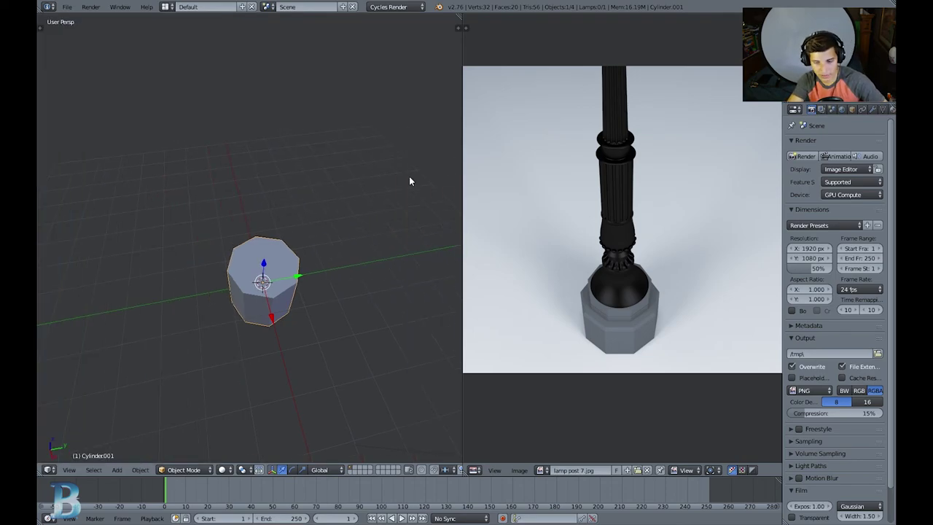
# Show the 3D view's properties region and start the Screencast Keys display
pyautogui.press('n')
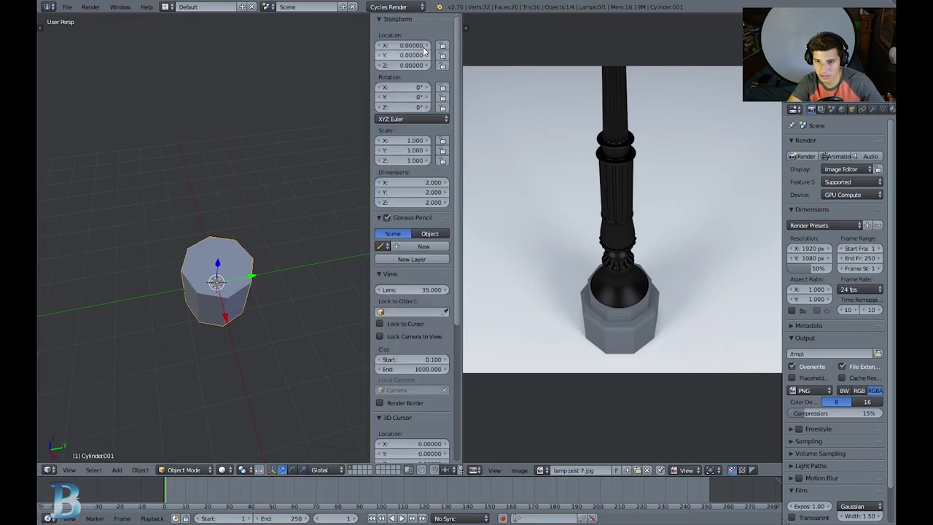
pyautogui.scroll(-7, 404, 107)
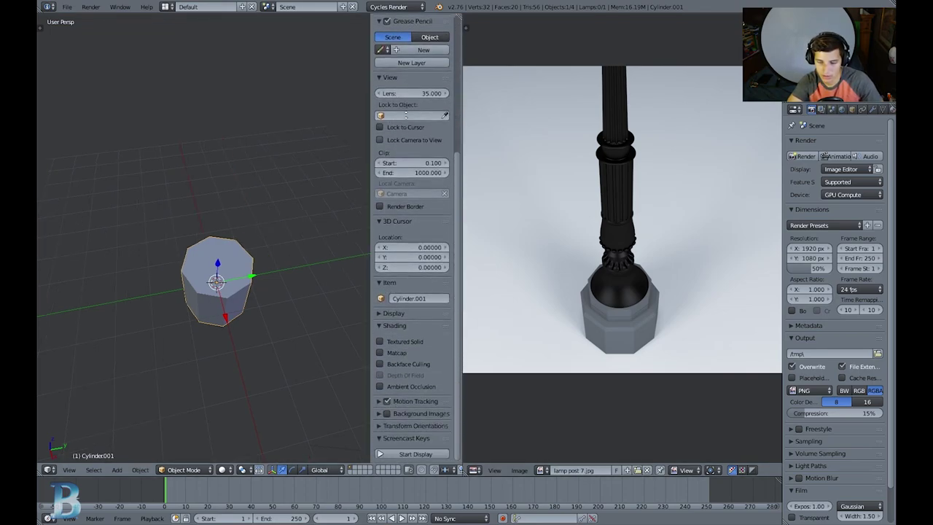
pyautogui.press('t')
pyautogui.press('n')
pyautogui.press('t')
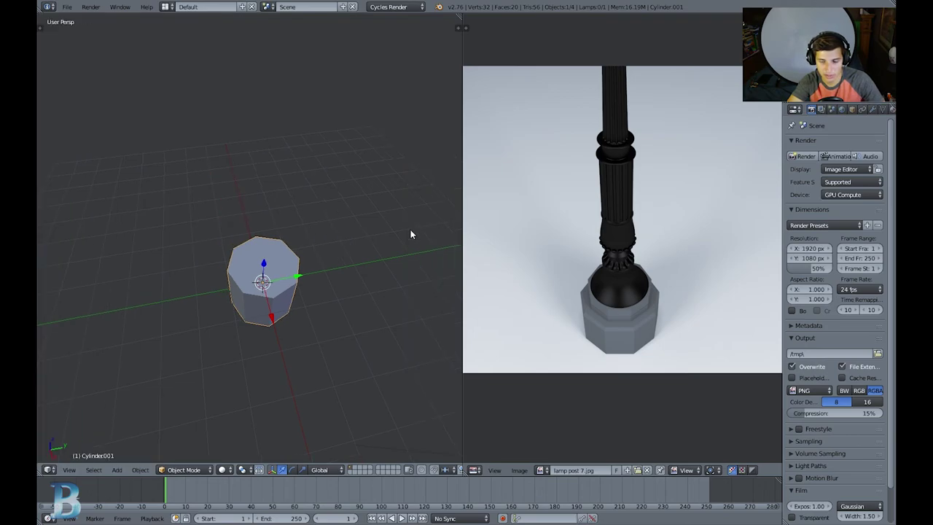
pyautogui.press('n')
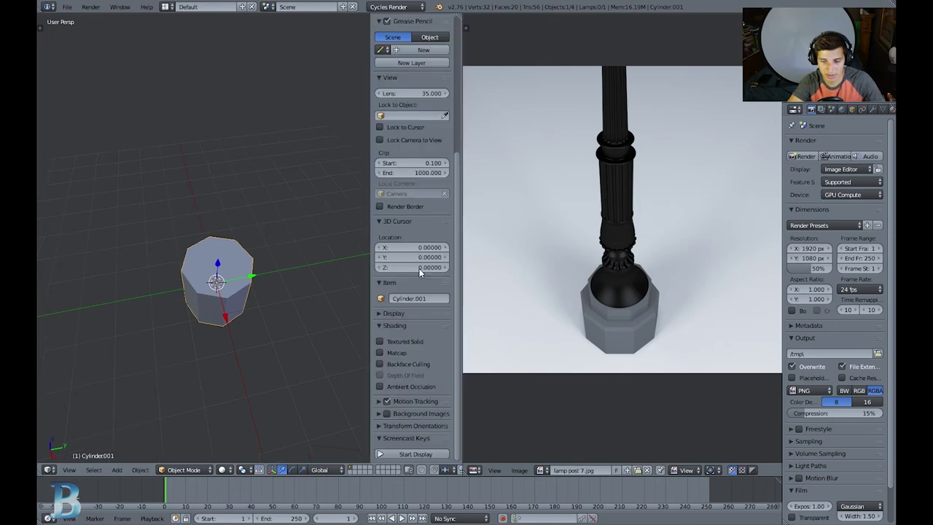
pyautogui.click(411, 452)
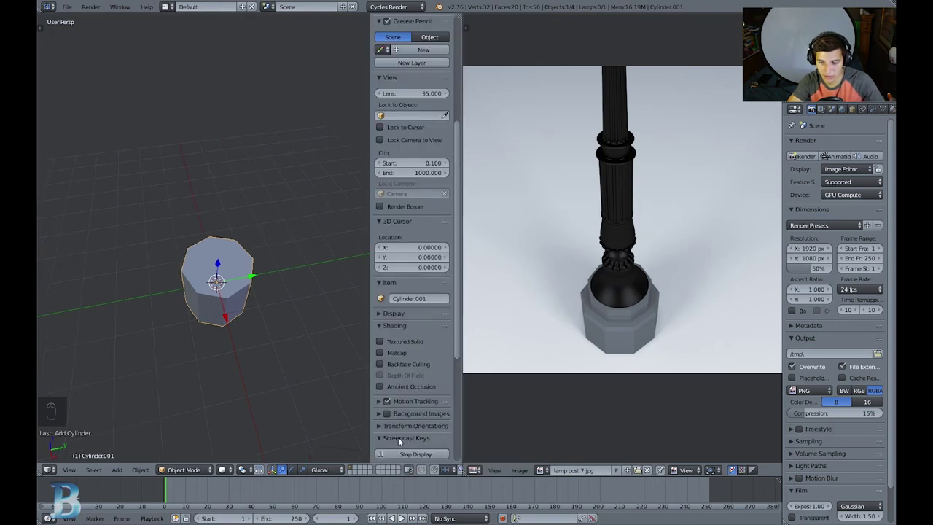
# Try rotating the second cylinder about 22° around the Z axis, and clear its rotation again
pyautogui.moveTo(360, 321); pyautogui.dragTo(242, 308, button='middle')
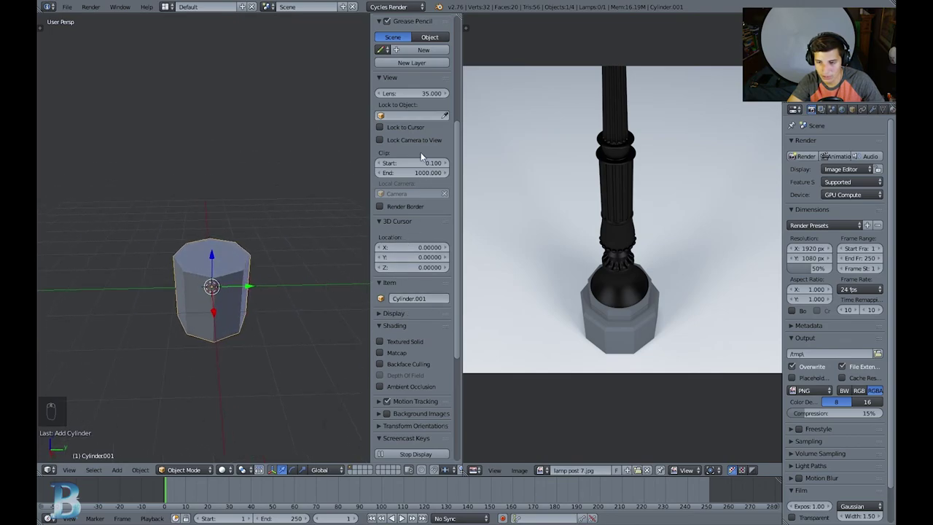
pyautogui.scroll(5, 422, 159)
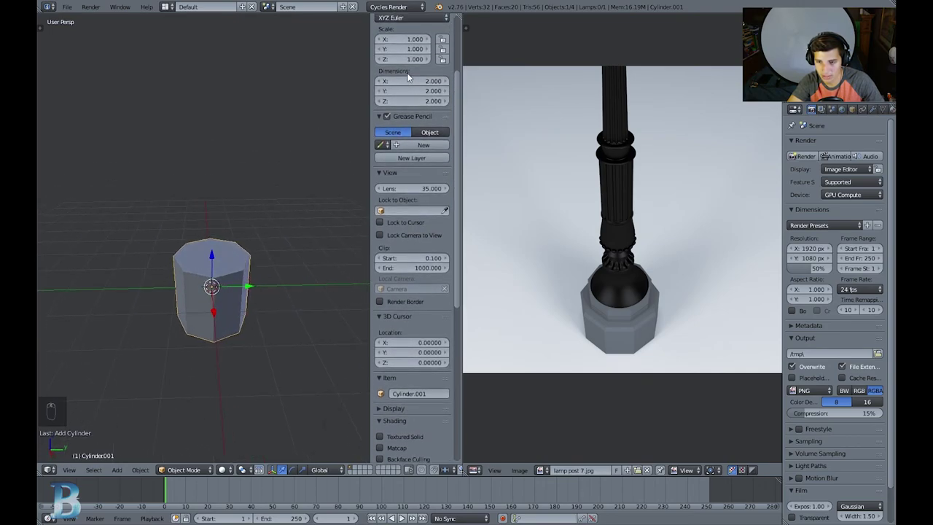
pyautogui.scroll(5, 408, 76)
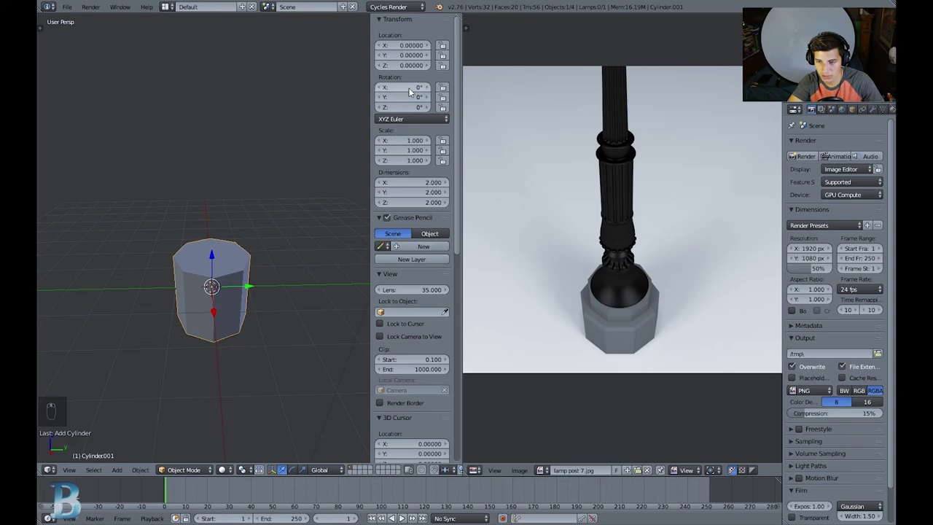
pyautogui.moveTo(409, 107); pyautogui.dragTo(464, 107)
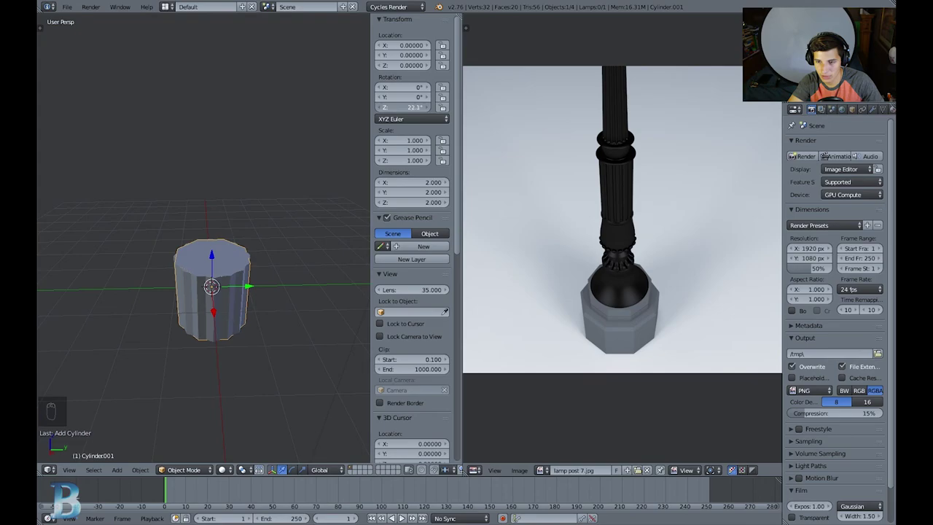
pyautogui.scroll(2, 279, 173)
pyautogui.click(412, 97)
pyautogui.press('Return')
pyautogui.hotkey('alt', 'r')
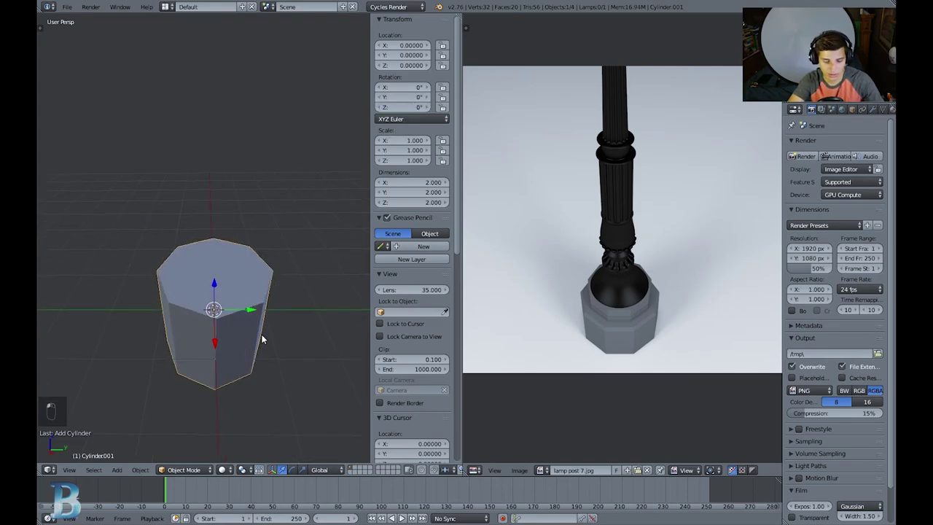
# Delete the second cylinder, keeping only the original octagonal one
pyautogui.moveTo(262, 329); pyautogui.dragTo(256, 319, button='middle')
pyautogui.press('c')
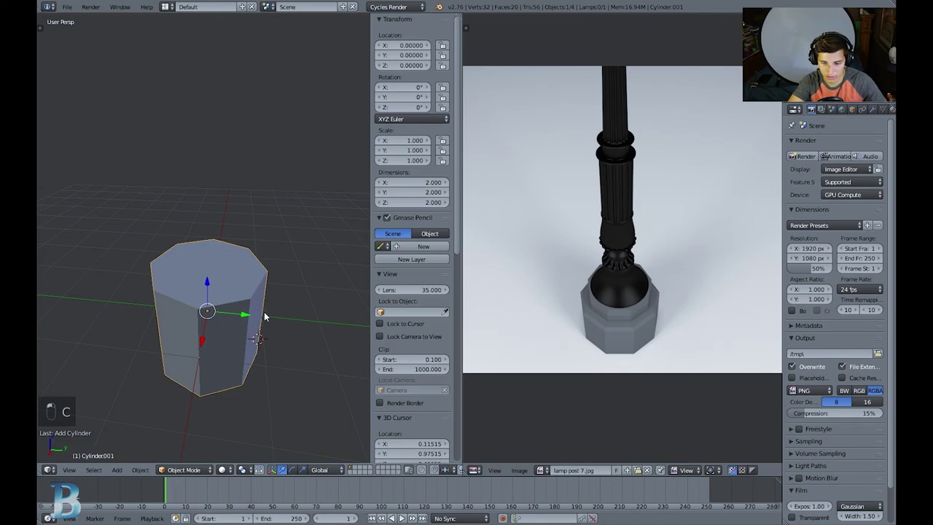
pyautogui.press('c')
pyautogui.rightClick(265, 315)
pyautogui.press('x')
pyautogui.click(259, 312)
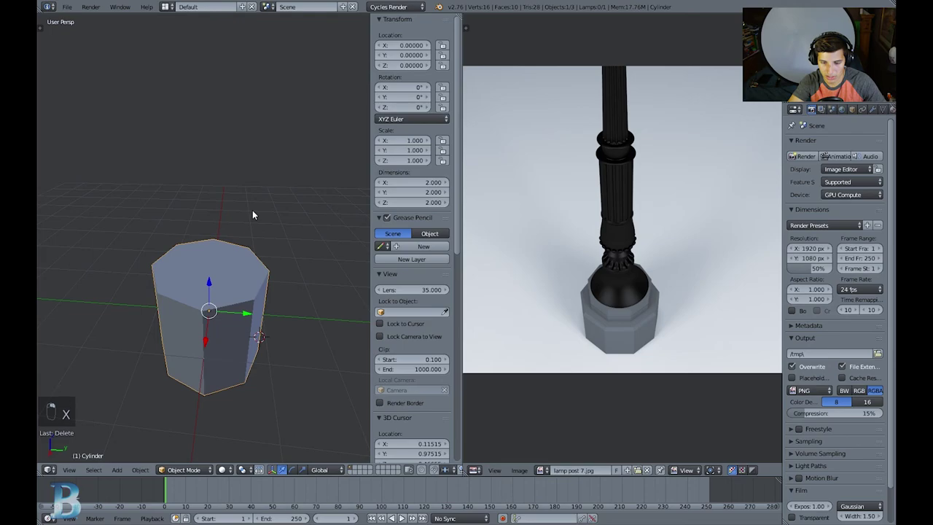
pyautogui.press('t')
pyautogui.press('z')
pyautogui.click(260, 300)
pyautogui.press('t')
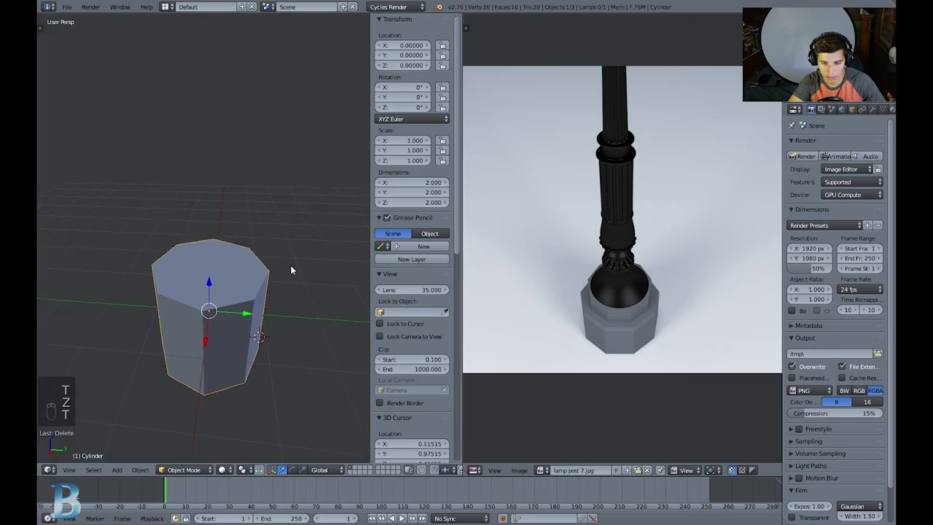
pyautogui.moveTo(289, 271); pyautogui.dragTo(323, 377, button='middle')
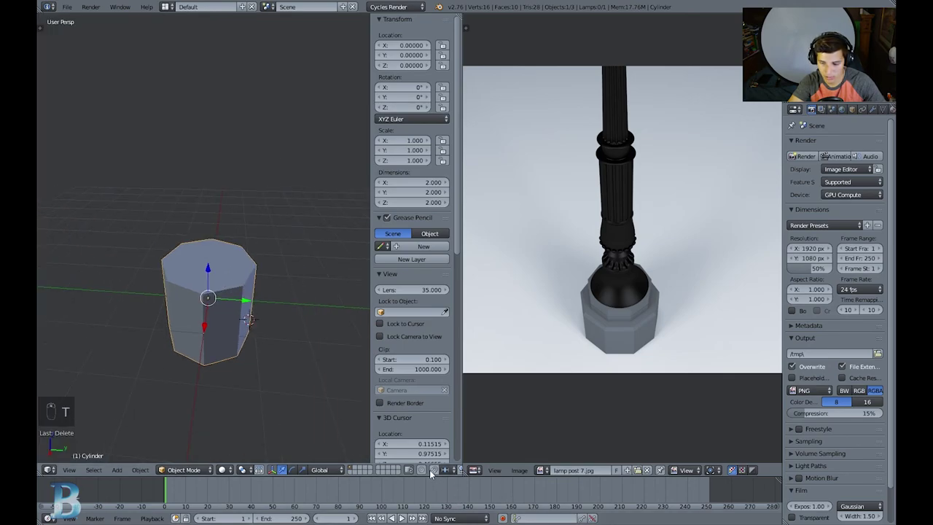
# Set the 3D view's snap element to Increment for stepped transforms
pyautogui.hscroll(3, 430, 470)
pyautogui.click(406, 470)
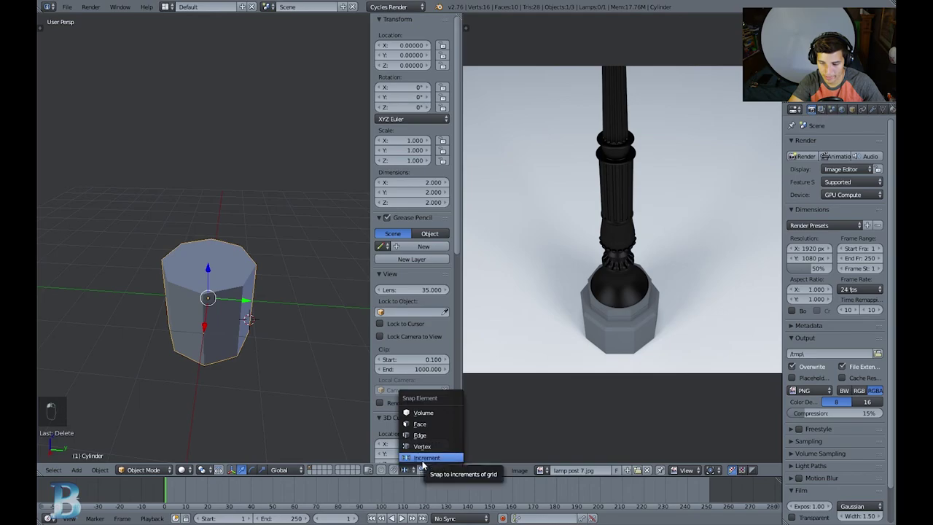
pyautogui.click(417, 457)
pyautogui.moveTo(284, 375); pyautogui.dragTo(256, 370, button='middle')
pyautogui.moveTo(260, 270); pyautogui.dragTo(230, 283, button='middle')
pyautogui.click(406, 470)
pyautogui.click(415, 446)
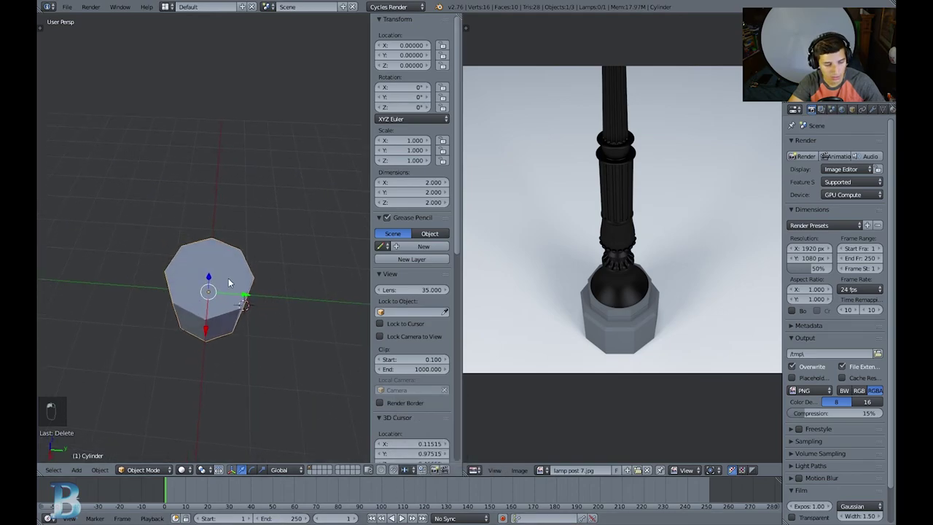
# Rotate the cylinder 25° around the global Z axis
pyautogui.press('r')
pyautogui.press('z')
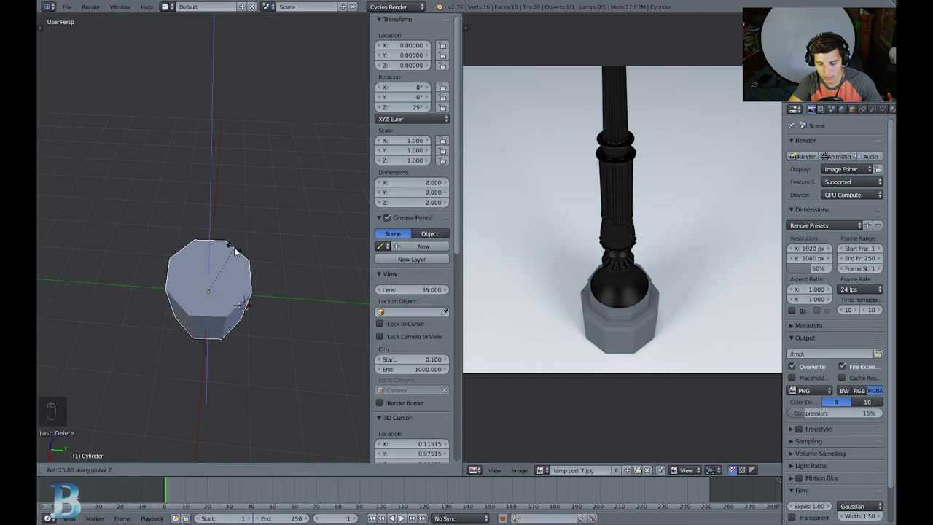
pyautogui.click(235, 252)
pyautogui.moveTo(235, 250); pyautogui.dragTo(226, 281, button='middle')
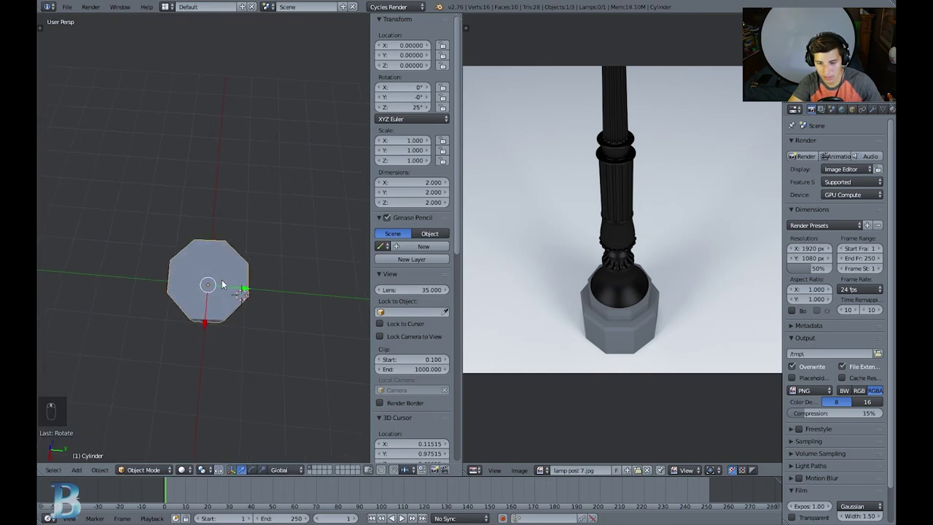
# Deselect everything and look straight down on the cylinder in the top orthographic view
pyautogui.press('a')
pyautogui.click(68, 471)
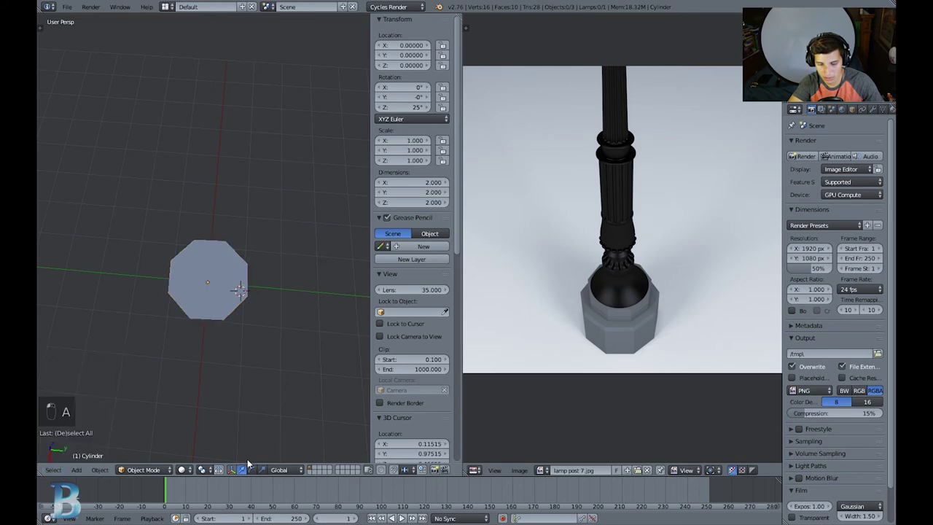
pyautogui.scroll(2, 70, 470)
pyautogui.click(70, 470)
pyautogui.click(97, 422)
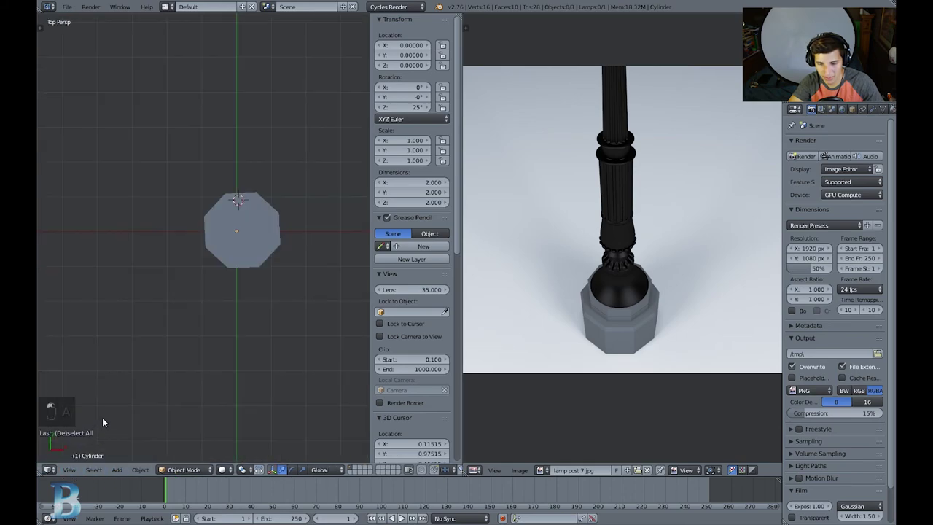
pyautogui.press('KP_5')
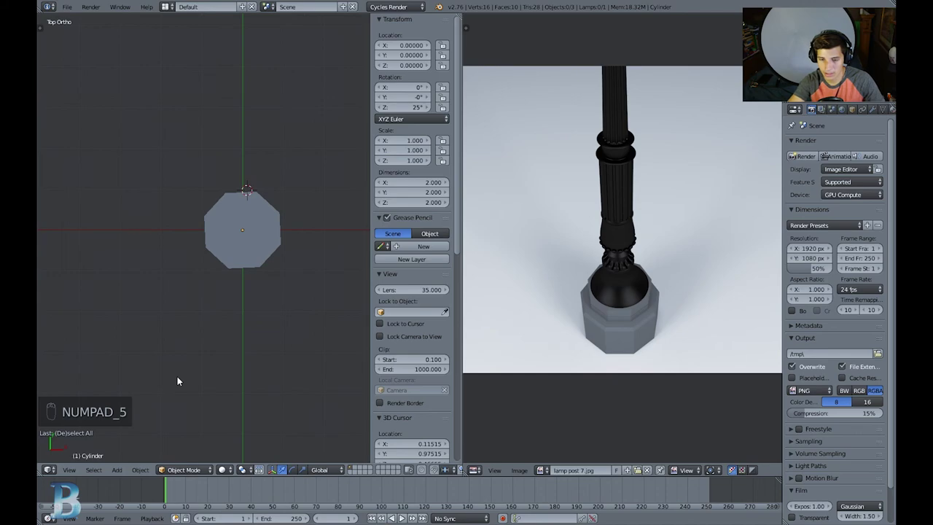
pyautogui.scroll(3, 292, 253)
pyautogui.keyDown('shift'); pyautogui.moveTo(296, 253); pyautogui.dragTo(280, 260, button='middle'); pyautogui.keyUp('shift')
# Try fine-tuning the cylinder's Z rotation to 23°, and clear its rotation again
pyautogui.rightClick(292, 264)
pyautogui.press('r')
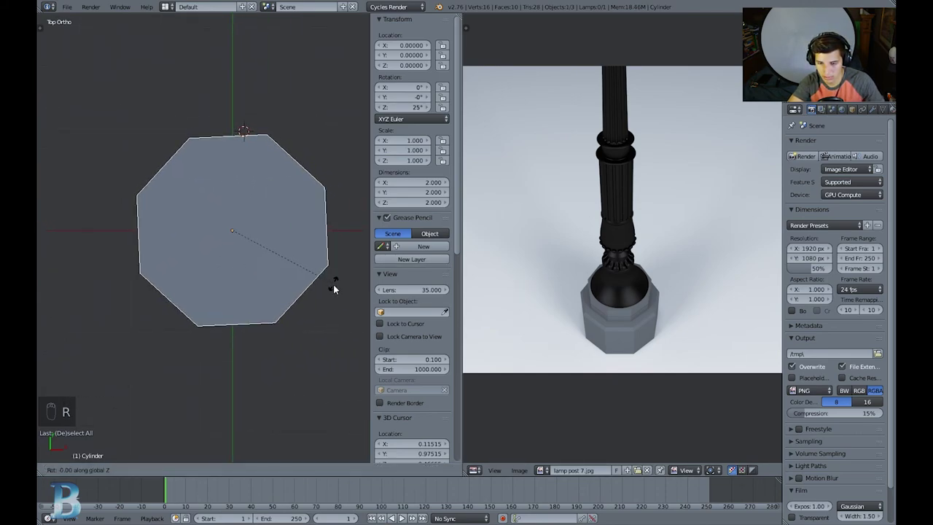
pyautogui.click(332, 293)
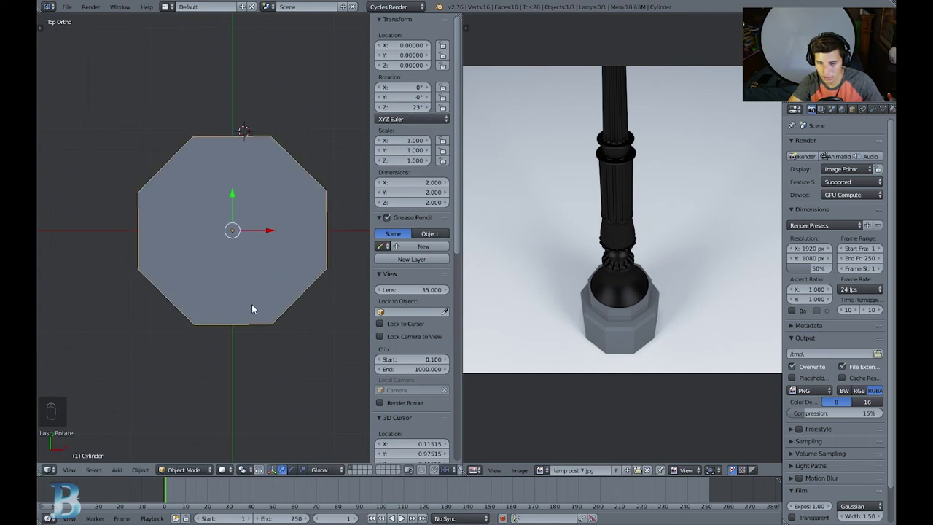
pyautogui.scroll(3, 251, 310)
pyautogui.keyDown('shift'); pyautogui.scroll(3, 208, 247); pyautogui.keyUp('shift')
pyautogui.hotkey('alt', 'r')
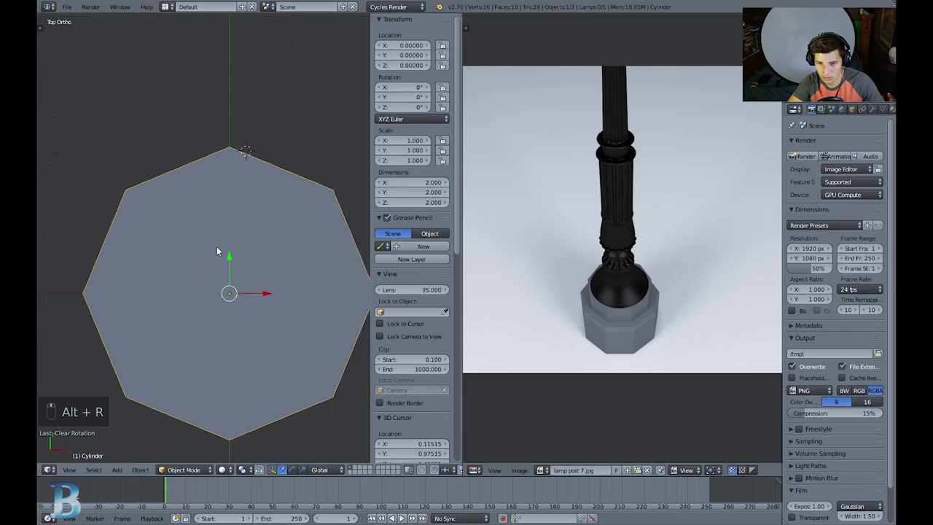
# Rotate the cylinder around Z in the top view until its flat sides line up with the X and Y axes
pyautogui.scroll(-1, 259, 263)
pyautogui.press('r')
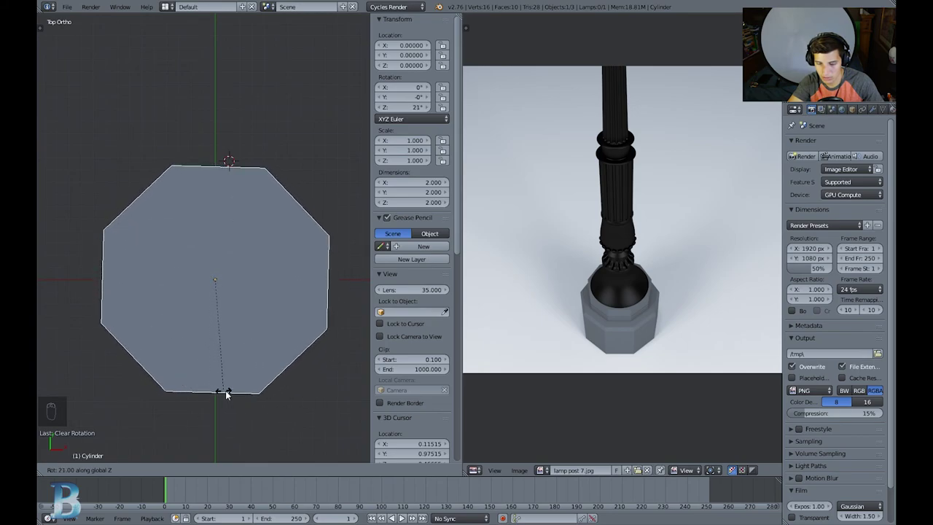
pyautogui.click(297, 377)
pyautogui.scroll(1, 288, 231)
pyautogui.keyDown('shift'); pyautogui.moveTo(287, 387); pyautogui.dragTo(262, 375, button='middle'); pyautogui.keyUp('shift')
pyautogui.scroll(3, 298, 182)
pyautogui.scroll(-3, 219, 253)
pyautogui.press('Tab')
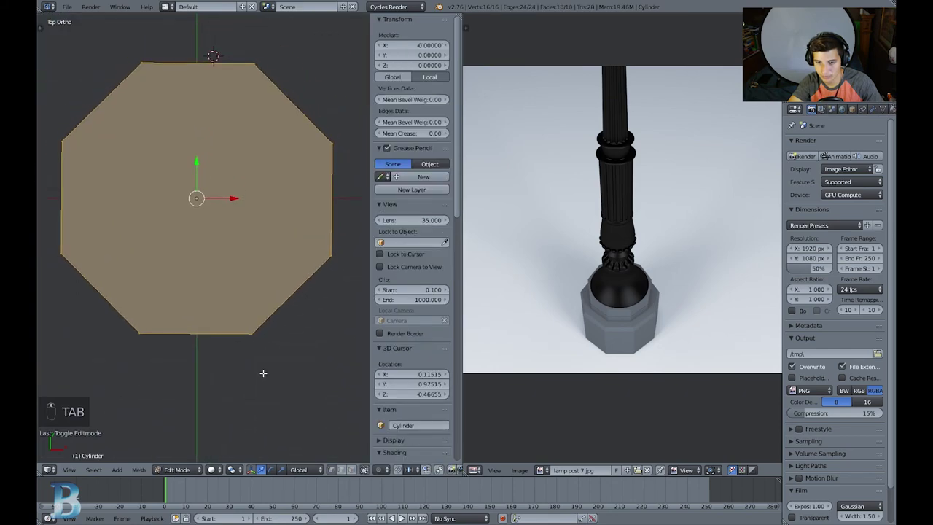
pyautogui.press('Tab')
# Hide the 3D view's properties region, reselect the cylinder and widen the 3D view against the reference image
pyautogui.keyDown('shift'); pyautogui.moveTo(256, 296); pyautogui.dragTo(358, 340, button='middle'); pyautogui.keyUp('shift')
pyautogui.scroll(-2, 254, 358)
pyautogui.press('a')
pyautogui.press('a')
pyautogui.press('a')
pyautogui.press('n')
pyautogui.rightClick(320, 309)
pyautogui.press('s')
pyautogui.press('z')
pyautogui.click(350, 321)
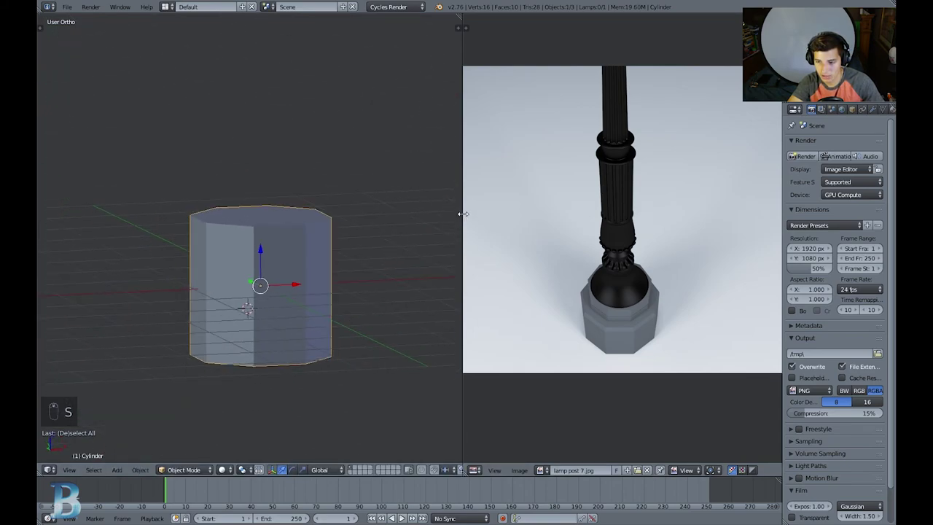
pyautogui.moveTo(462, 212); pyautogui.dragTo(506, 209)
pyautogui.moveTo(488, 233); pyautogui.dragTo(428, 294, button='middle')
# Scale the cylinder down along Z to give it the squat proportions of the reference base
pyautogui.press('s')
pyautogui.press('z')
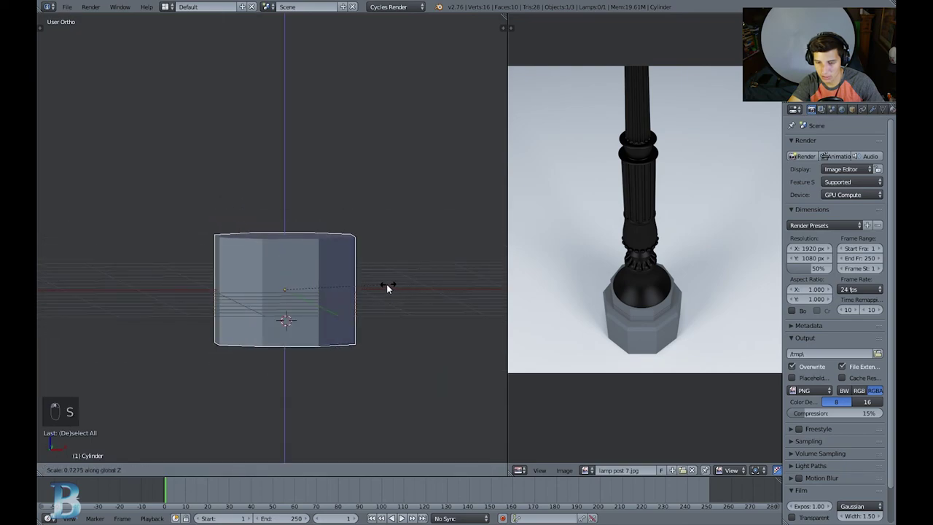
pyautogui.click(371, 286)
pyautogui.press('s')
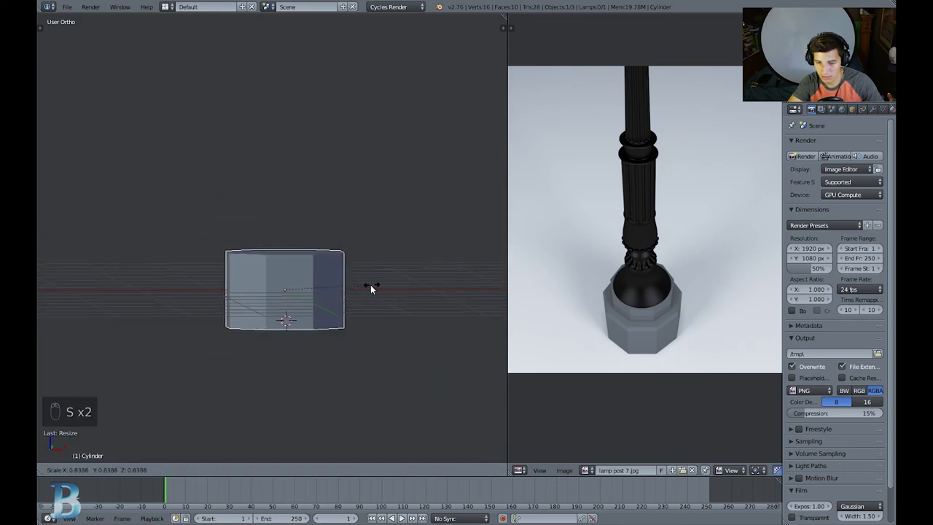
pyautogui.rightClick(362, 290)
pyautogui.press('s')
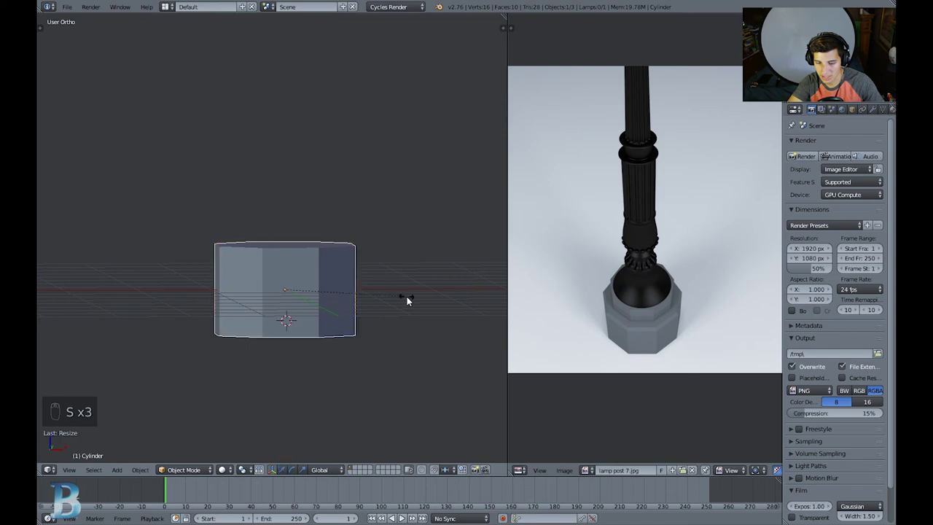
pyautogui.press('z')
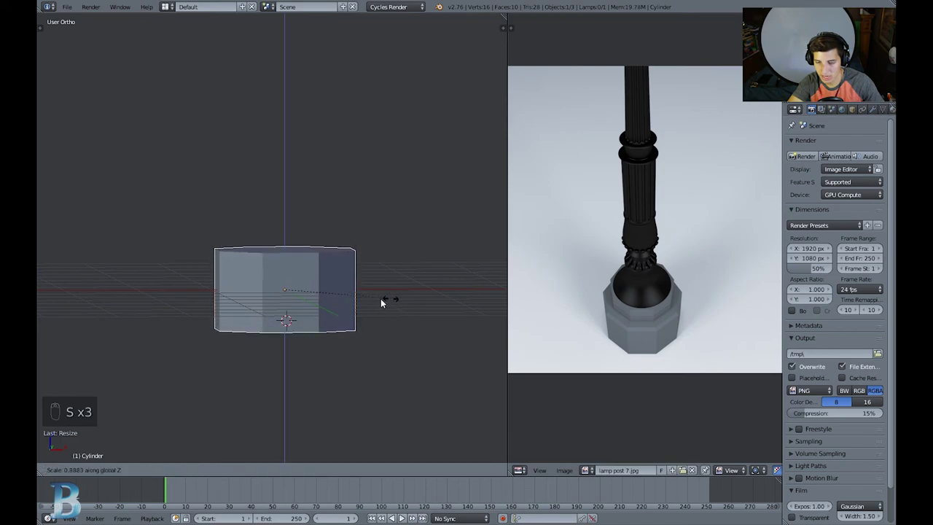
pyautogui.click(397, 314)
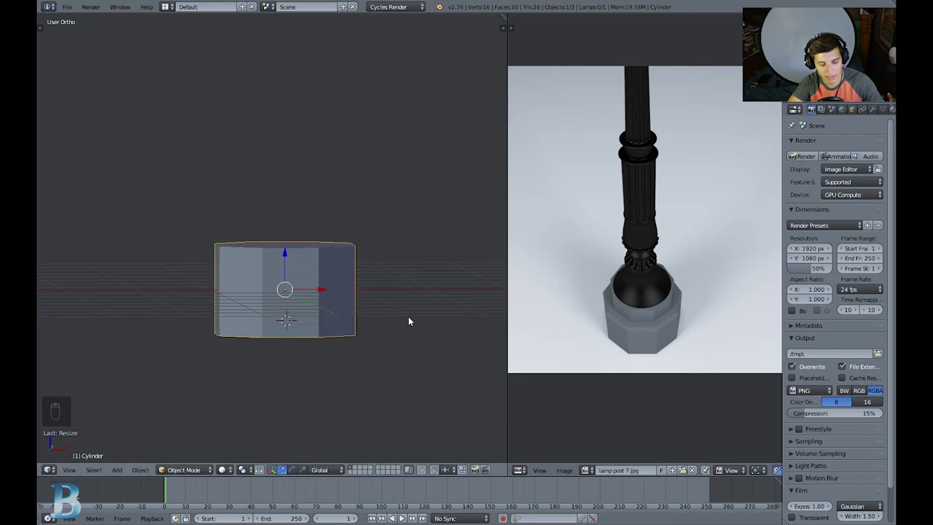
# Scale the whole cylinder down uniformly and return the 3D view to perspective
pyautogui.press('s')
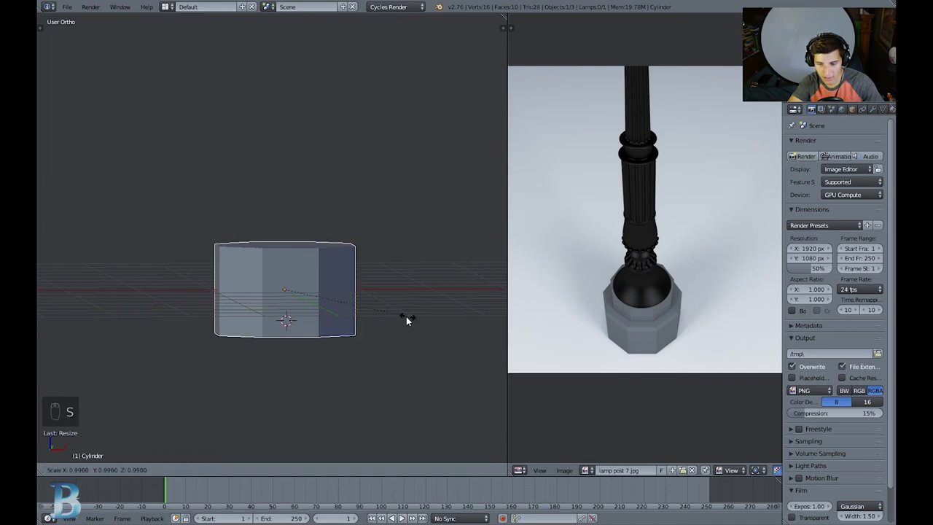
pyautogui.click(366, 310)
pyautogui.moveTo(308, 302); pyautogui.dragTo(306, 324, button='middle')
pyautogui.press('KP_5')
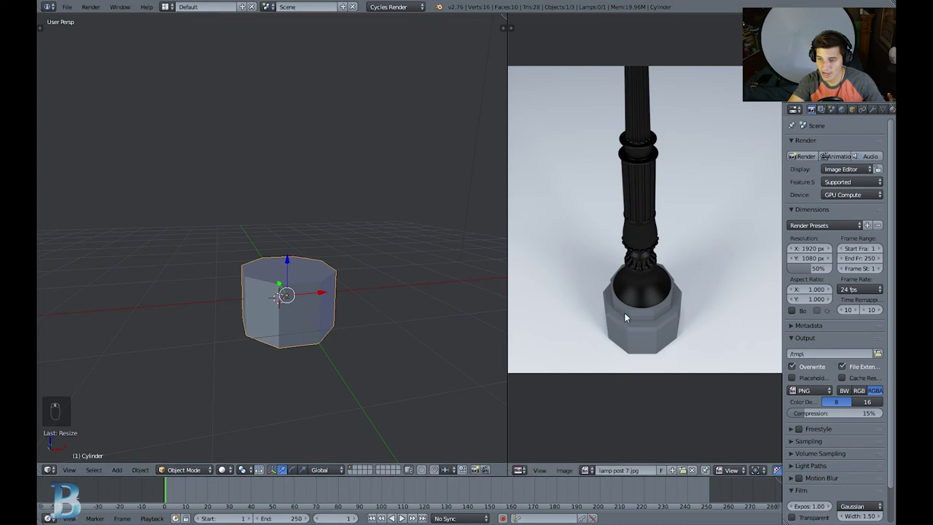
pyautogui.moveTo(382, 342); pyautogui.dragTo(301, 314, button='middle')
pyautogui.scroll(3, 302, 294)
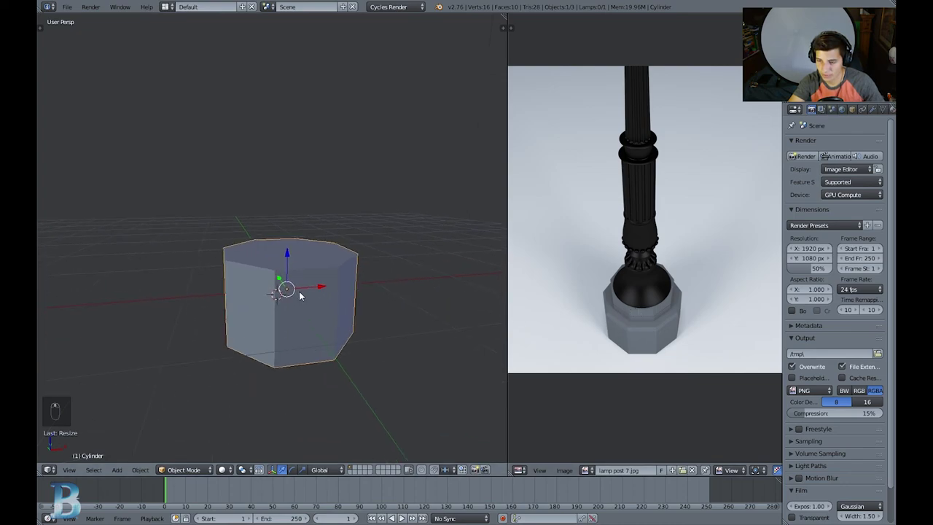
pyautogui.press('Tab')
pyautogui.click(380, 307)
pyautogui.press('a')
pyautogui.press('a')
pyautogui.rightClick(334, 286)
pyautogui.moveTo(381, 293); pyautogui.dragTo(376, 304, button='middle')
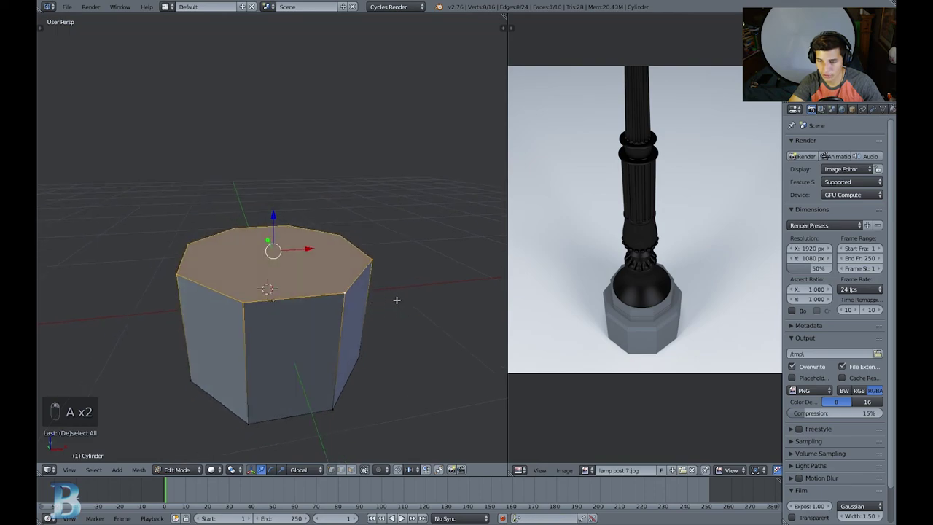
pyautogui.press('a')
pyautogui.press('Tab')
pyautogui.click(214, 285)
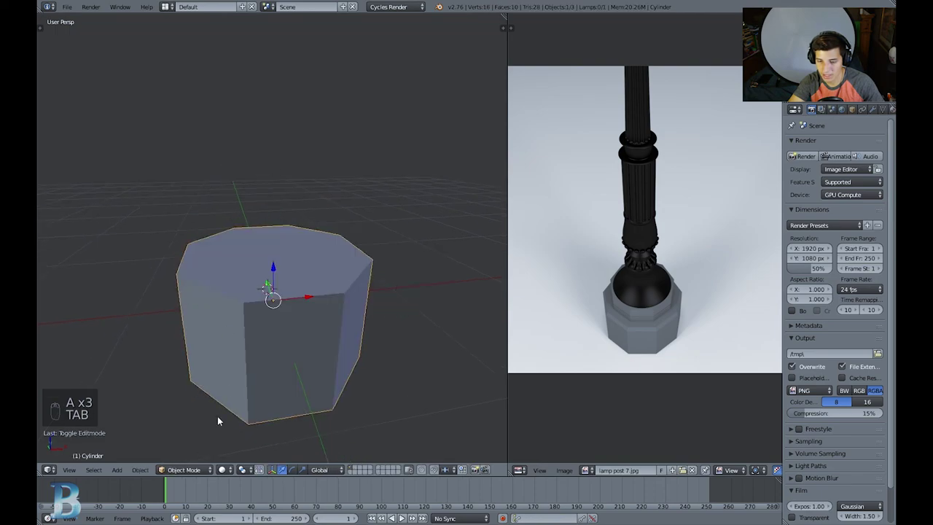
# Enter Edit Mode on the cylinder, switch to face selection and select its top face
pyautogui.click(194, 470)
pyautogui.click(183, 469)
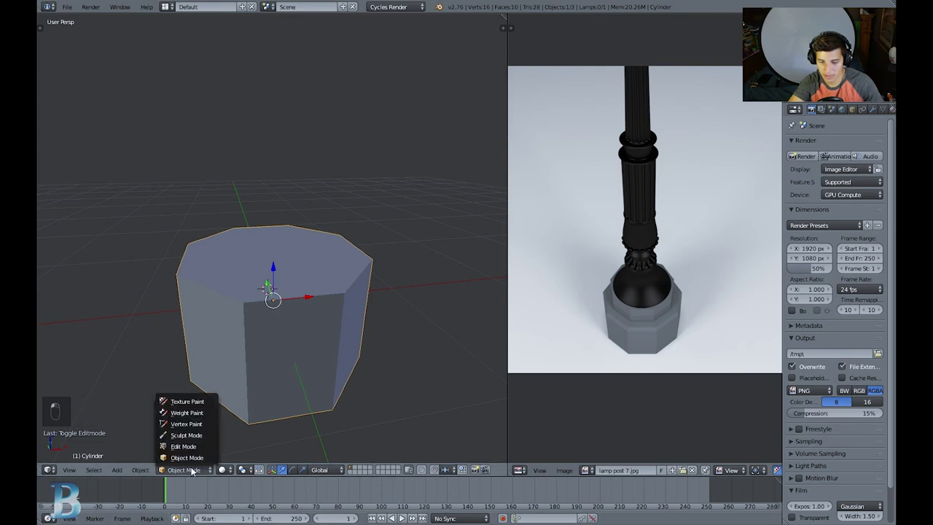
pyautogui.click(184, 447)
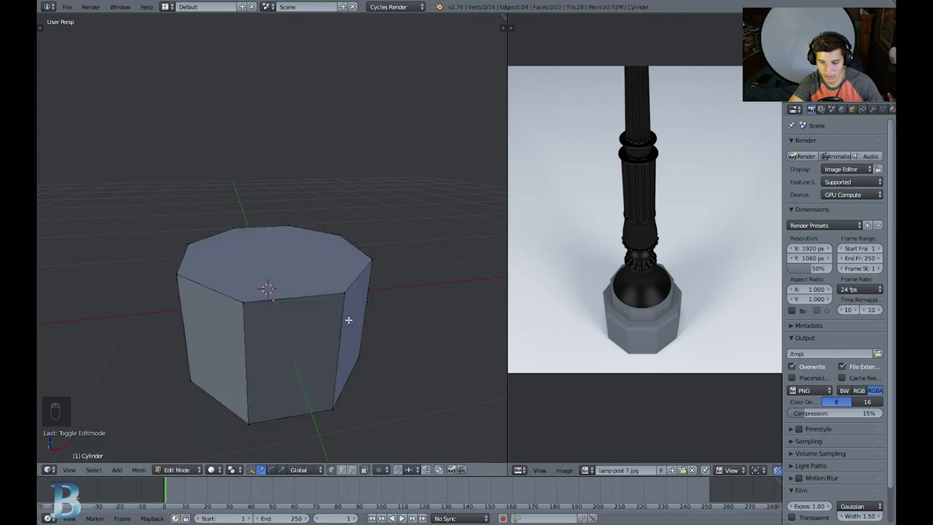
pyautogui.click(351, 469)
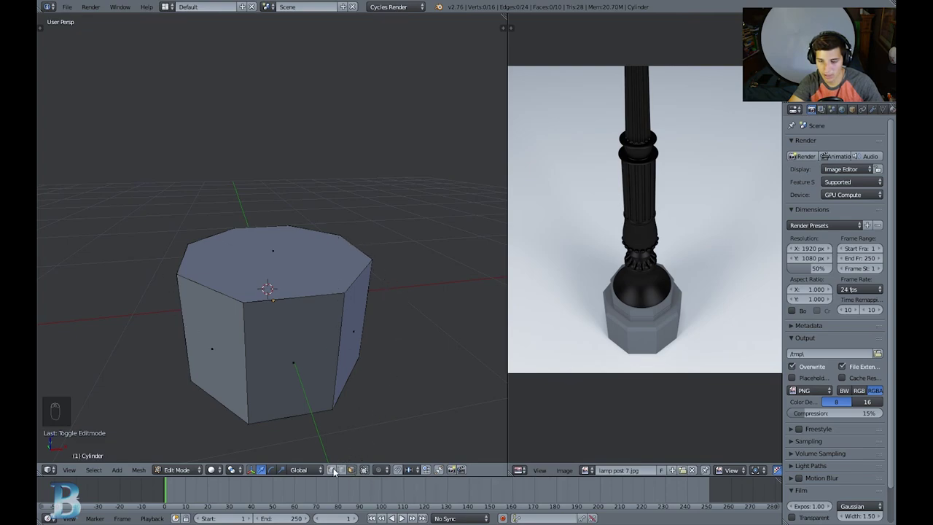
pyautogui.rightClick(276, 253)
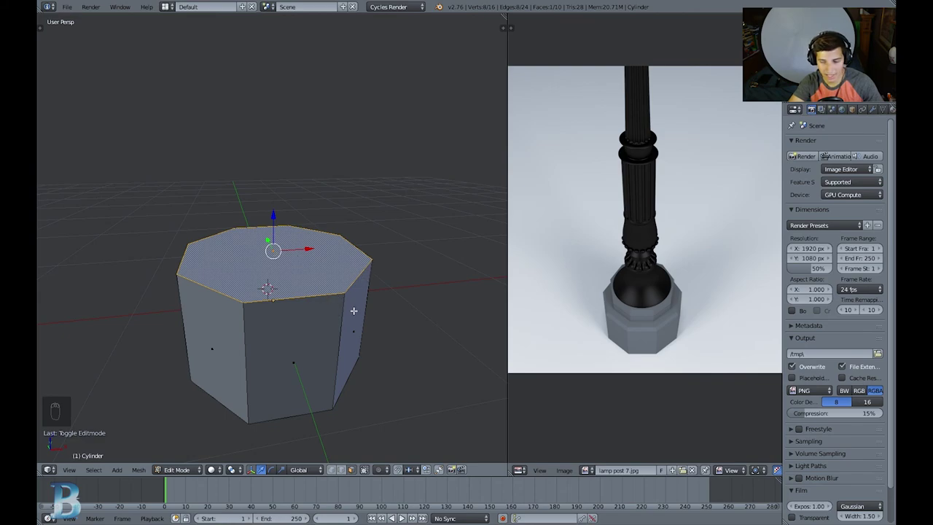
# Try extruding the cylinder's top face in place, and undo the extrusion
pyautogui.press('e')
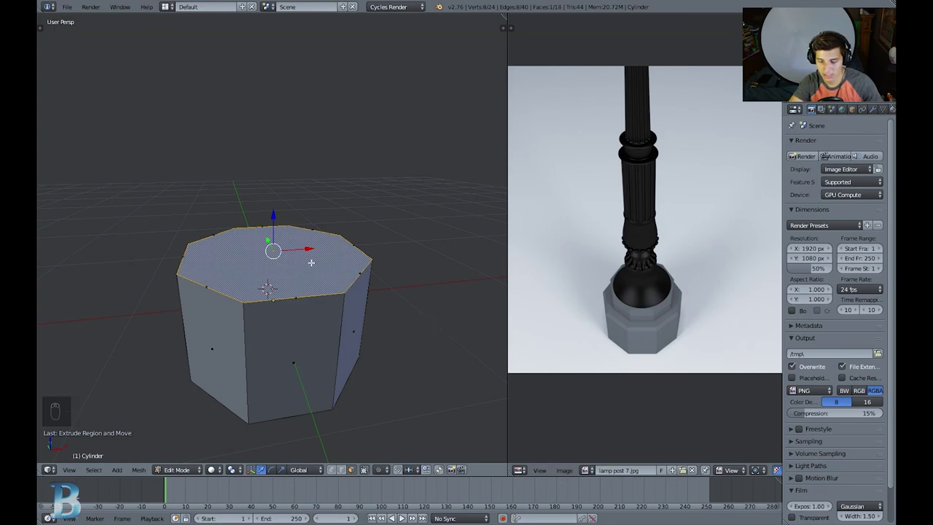
pyautogui.hotkey('ctrl', 'z')
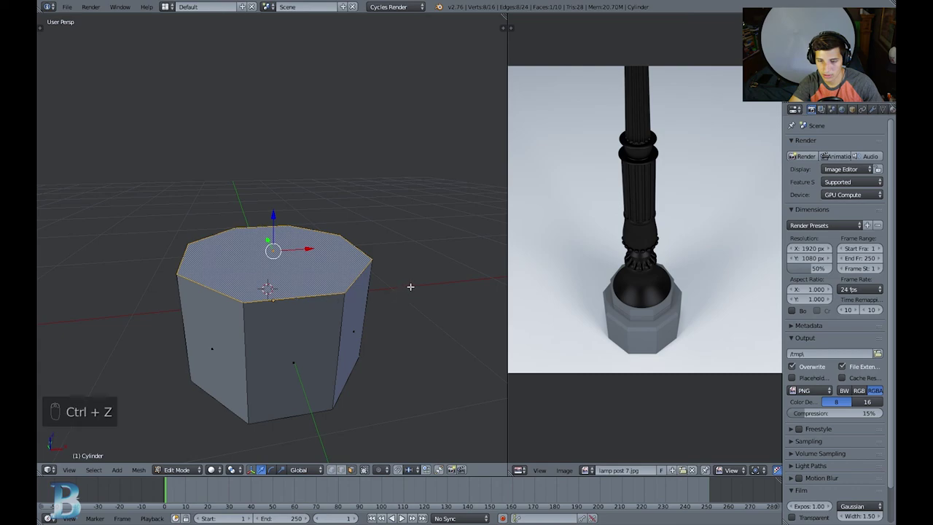
pyautogui.press('g')
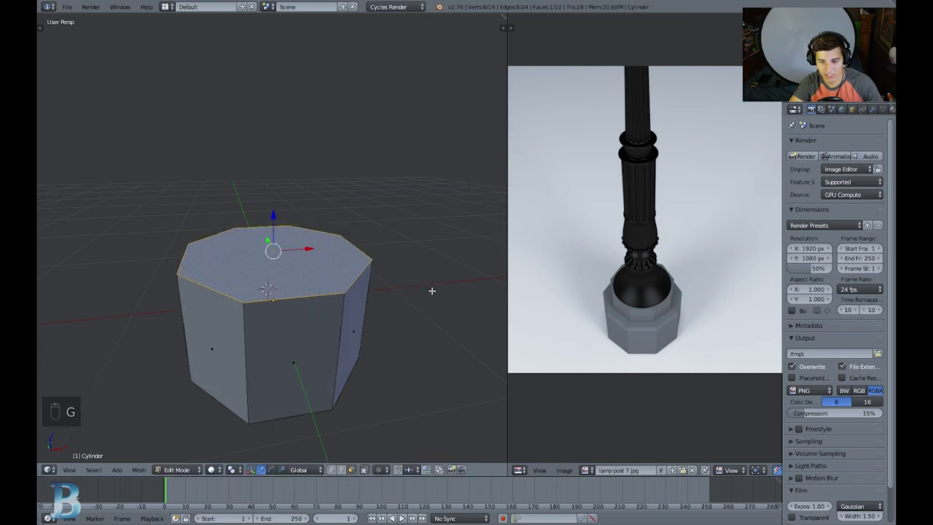
# Extrude the cylinder's top face in place and scale it inward by about 0.80 and again by about 0.94 to form a ledge
pyautogui.press('e')
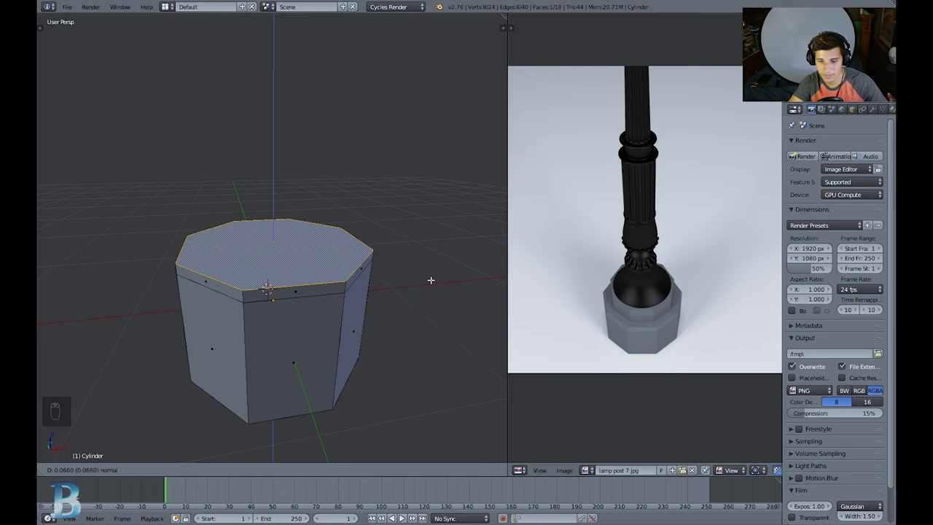
pyautogui.rightClick(412, 217)
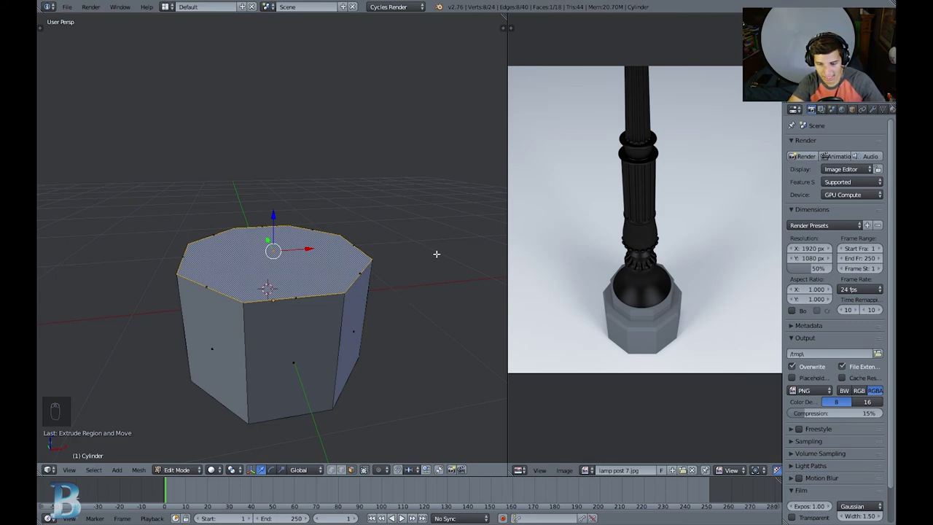
pyautogui.press('s')
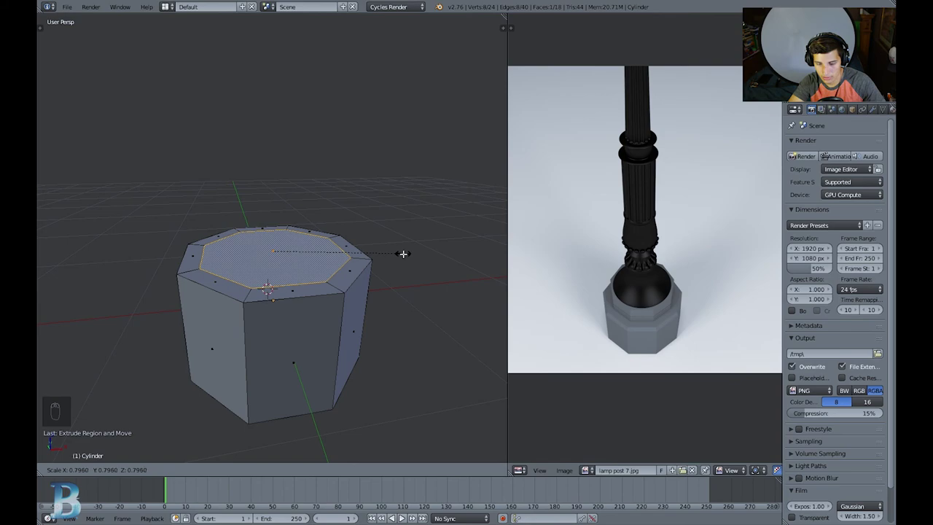
pyautogui.click(403, 254)
pyautogui.moveTo(404, 254); pyautogui.dragTo(384, 252, button='middle')
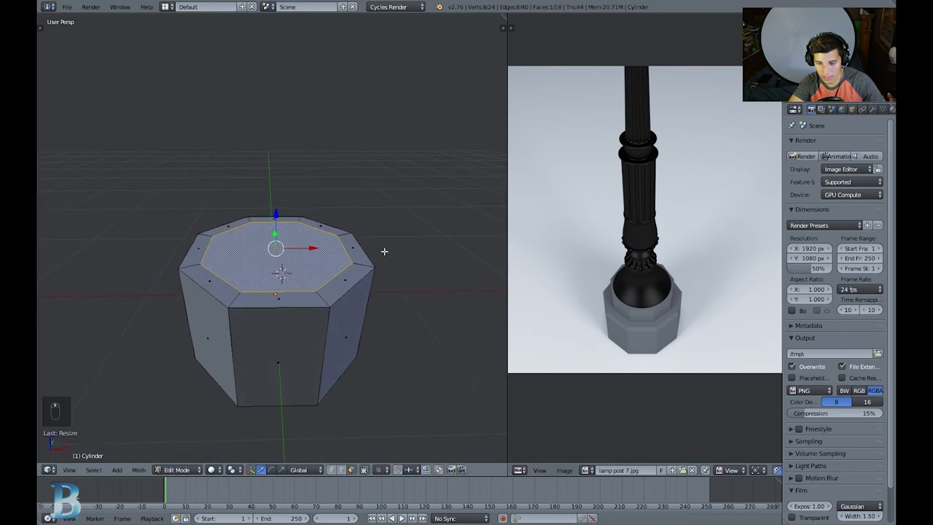
pyautogui.press('s')
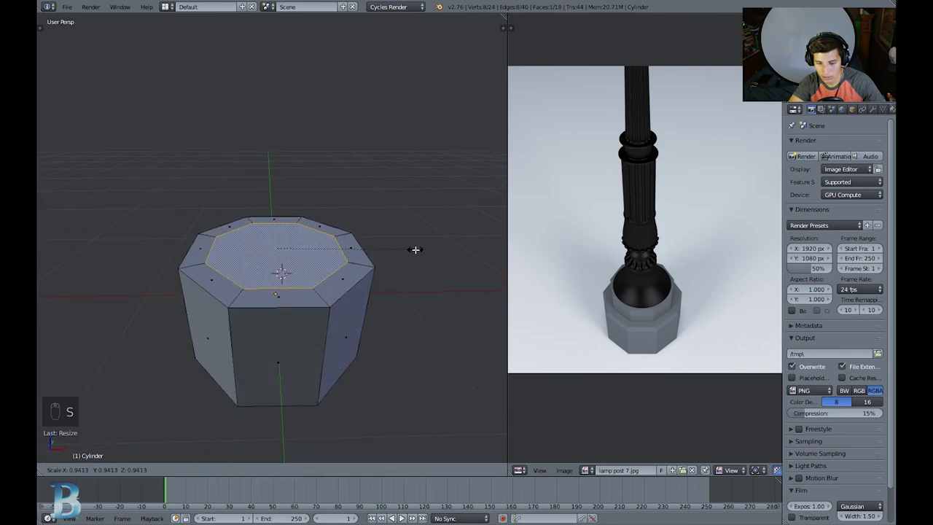
pyautogui.click(416, 250)
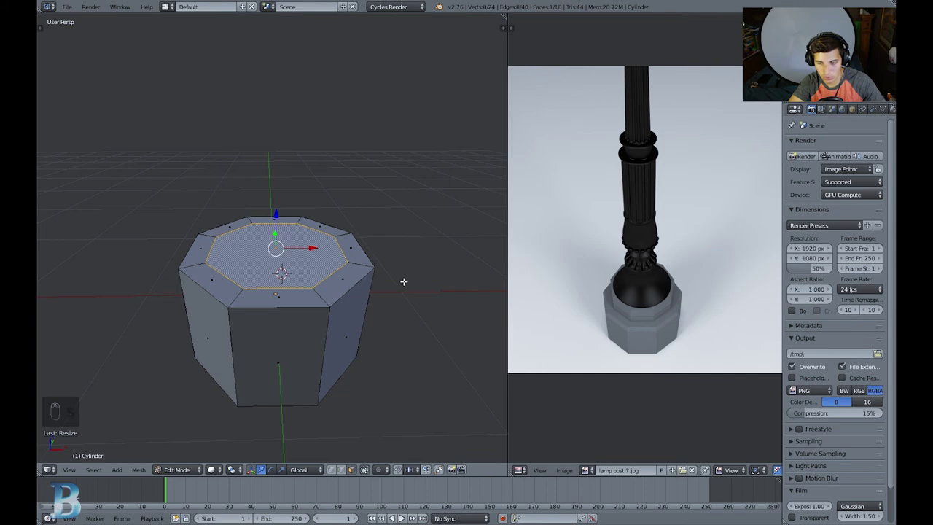
# Extrude the inset top face upward by about 0.2 to raise a second, narrower tier on the base
pyautogui.press('e')
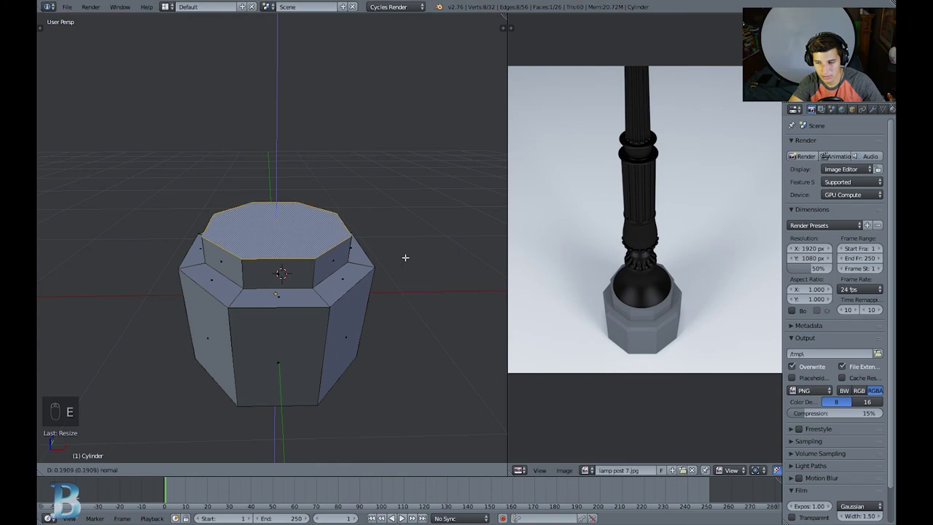
pyautogui.click(406, 252)
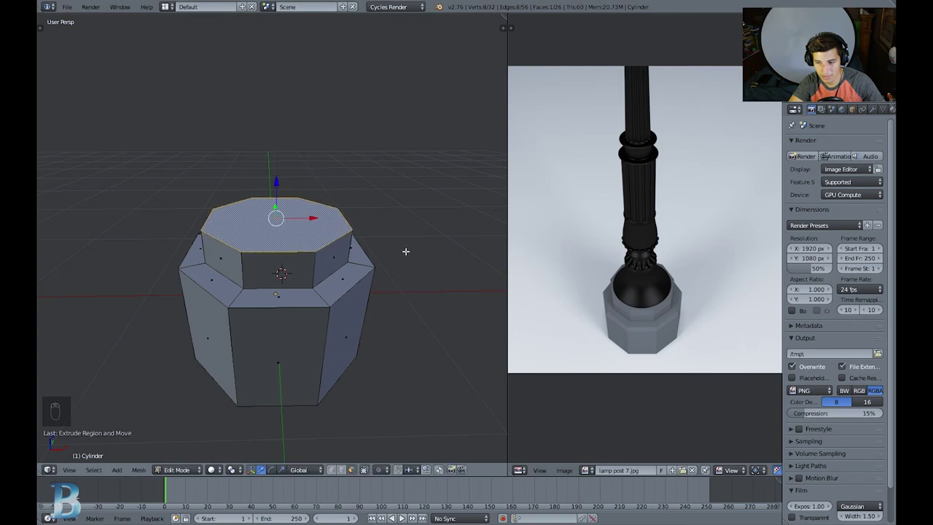
pyautogui.moveTo(341, 277); pyautogui.dragTo(344, 241, button='middle')
pyautogui.scroll(3, 696, 334)
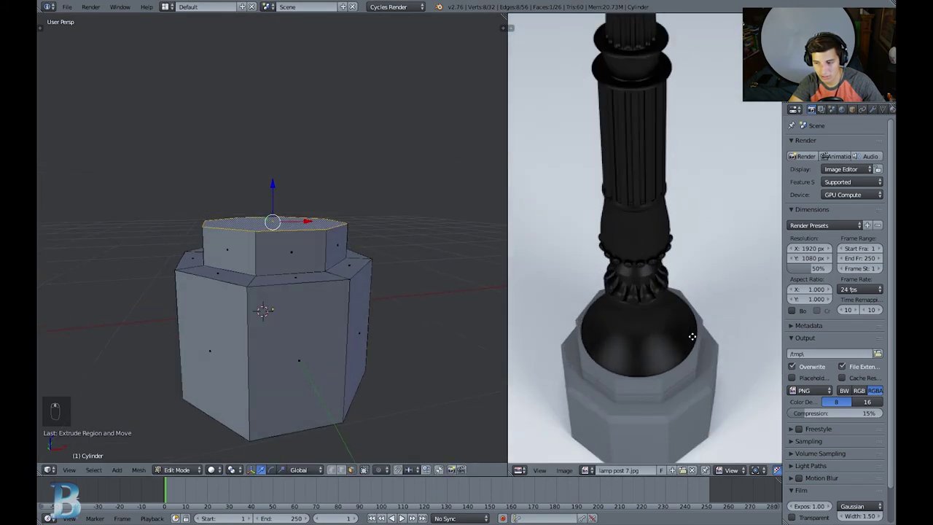
pyautogui.moveTo(427, 286); pyautogui.dragTo(409, 276, button='middle')
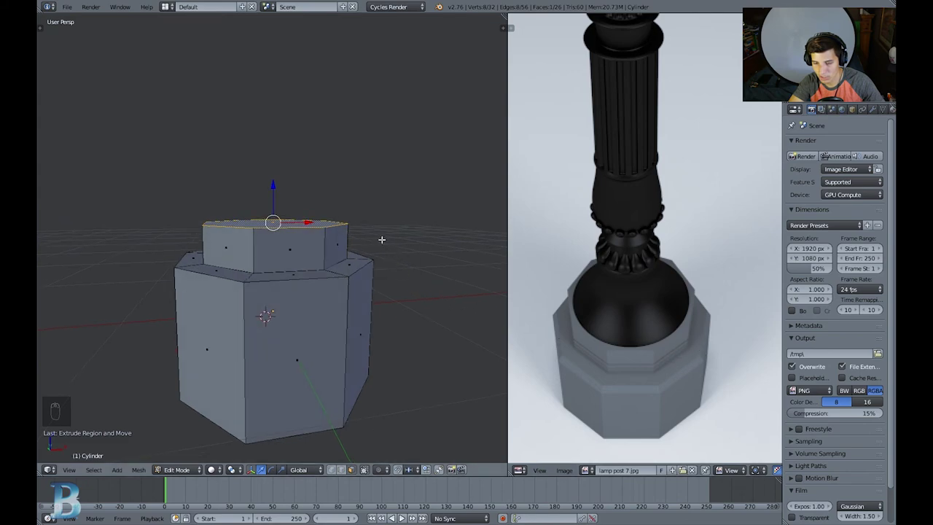
pyautogui.scroll(2, 366, 212)
# Try lowering the raised tier's top face along Z by about 0.19 to leave only a shallow step
pyautogui.press('g')
pyautogui.press('z')
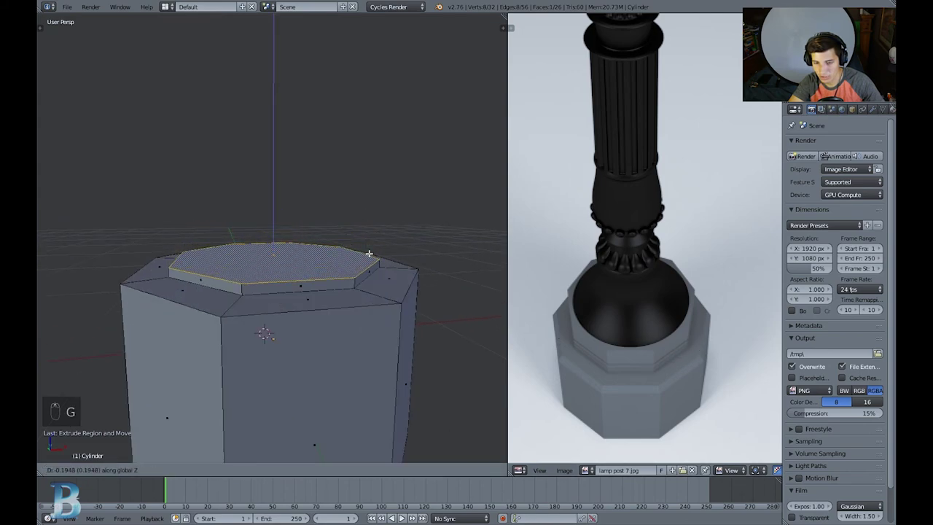
pyautogui.click(369, 253)
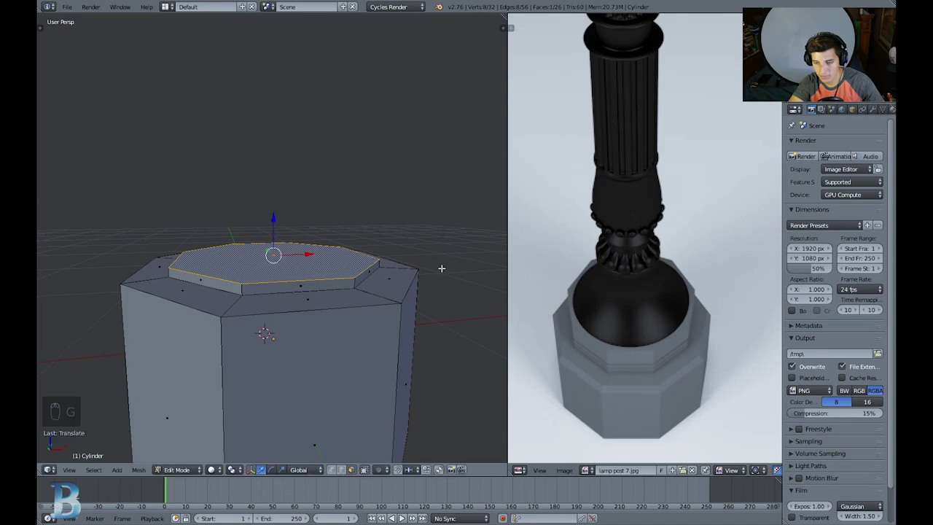
pyautogui.press('g')
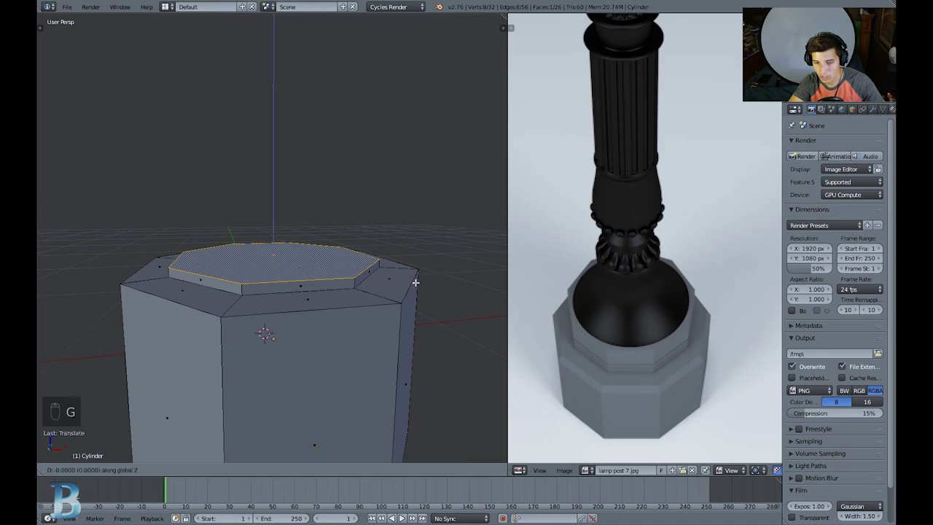
pyautogui.click(418, 283)
# Try extruding and scaling the shallow tier's top face, and undo back to the tall second tier
pyautogui.press('e')
pyautogui.click(441, 289)
pyautogui.scroll(3, 444, 288)
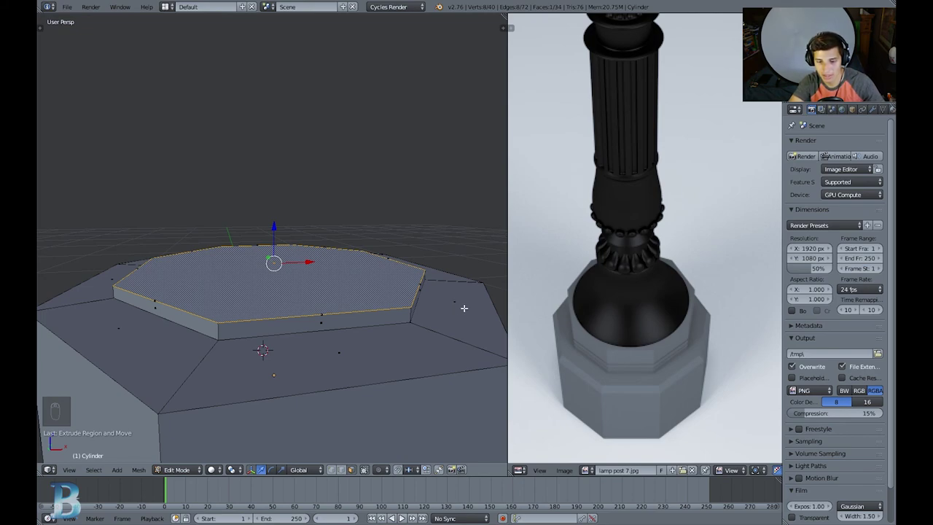
pyautogui.press('s')
pyautogui.rightClick(443, 312)
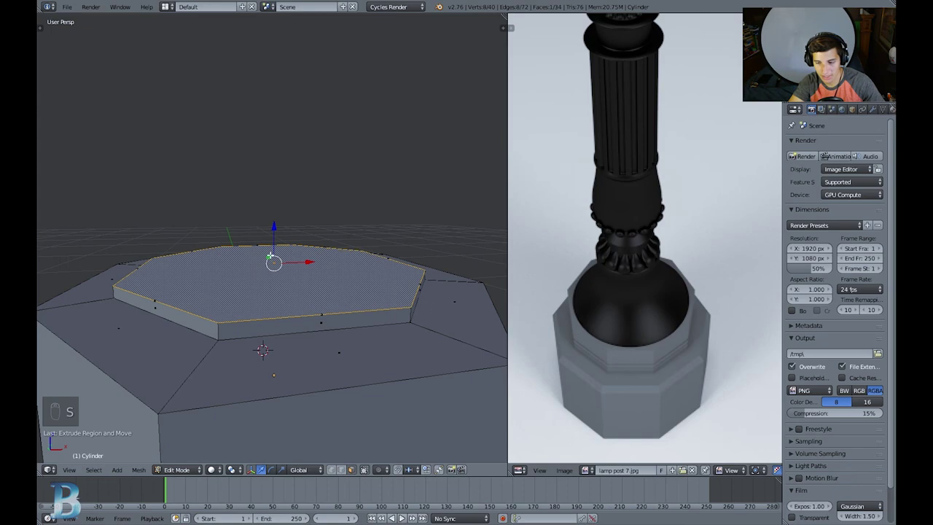
pyautogui.press('s')
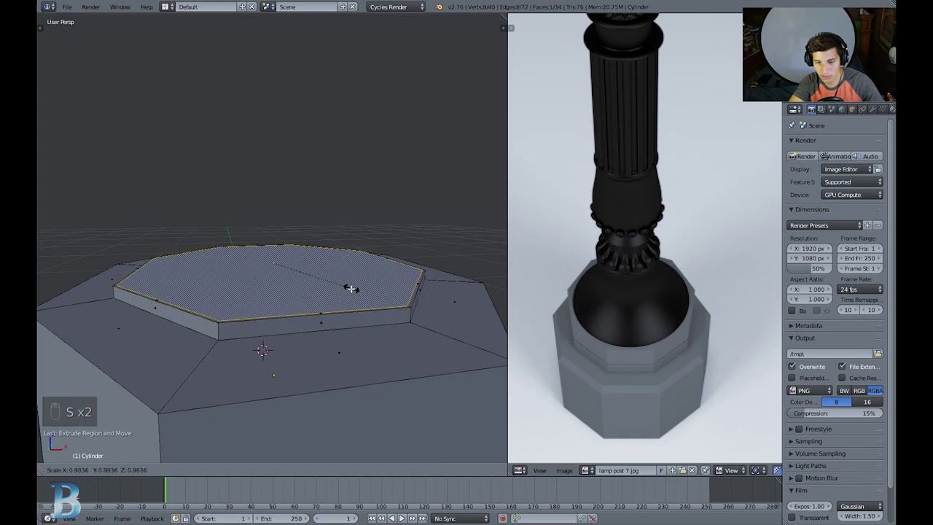
pyautogui.click(350, 288)
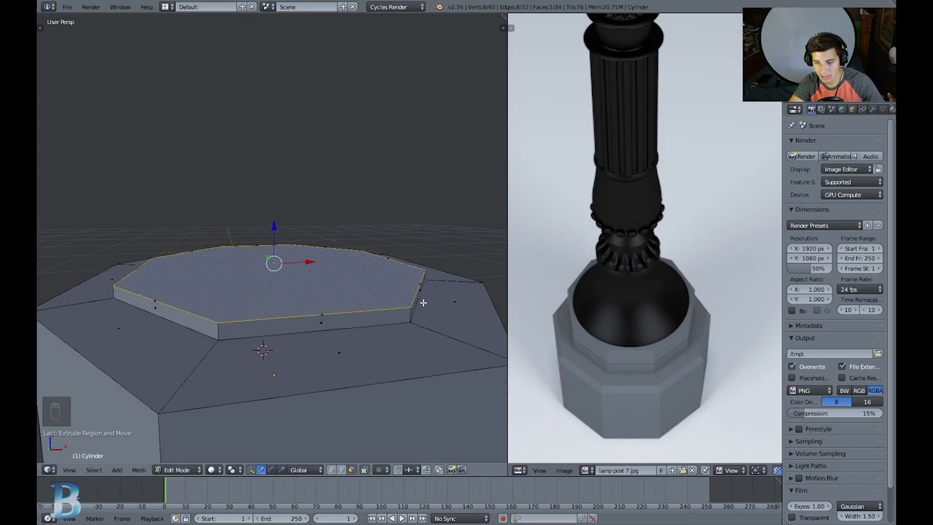
pyautogui.press('g')
pyautogui.press('z')
pyautogui.rightClick(437, 303)
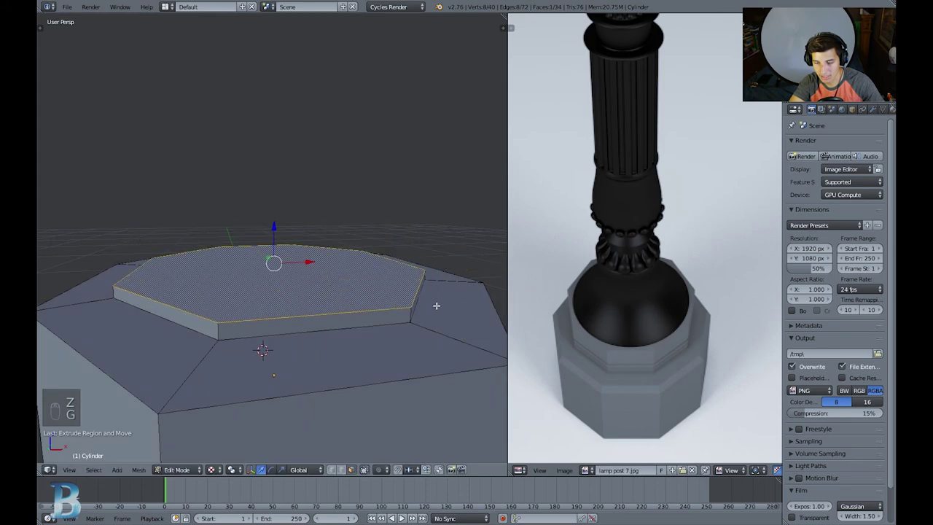
pyautogui.hotkey('ctrl', 'z')
pyautogui.hotkey('ctrl', 'z')
pyautogui.hotkey('ctrl', 'z')
pyautogui.hotkey('ctrl', 'z')
# Lower the second tier's top face along Z until only a shallow step rises above the ledge
pyautogui.press('g')
pyautogui.press('z')
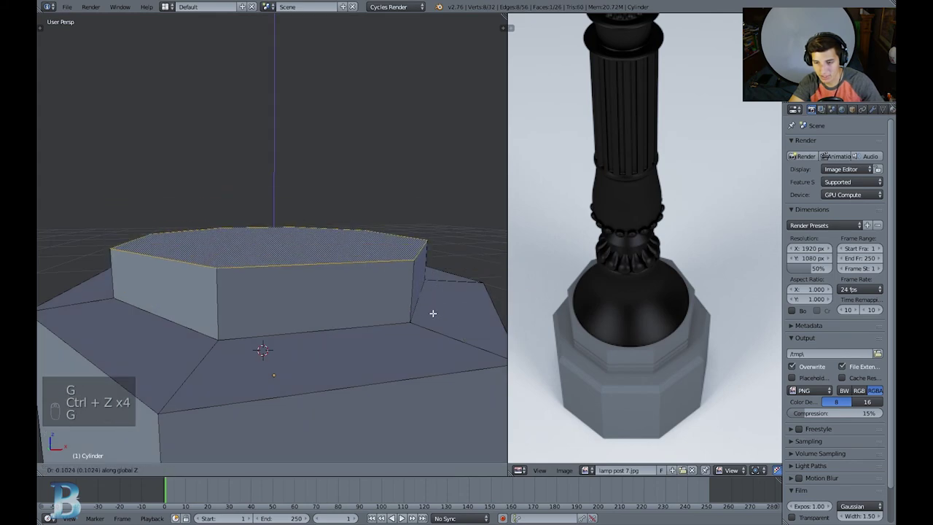
pyautogui.click(443, 332)
# Try extruding the shallow step's top face, raising it along Z and tapering it inward, and undo the attempt
pyautogui.press('e')
pyautogui.rightClick(442, 327)
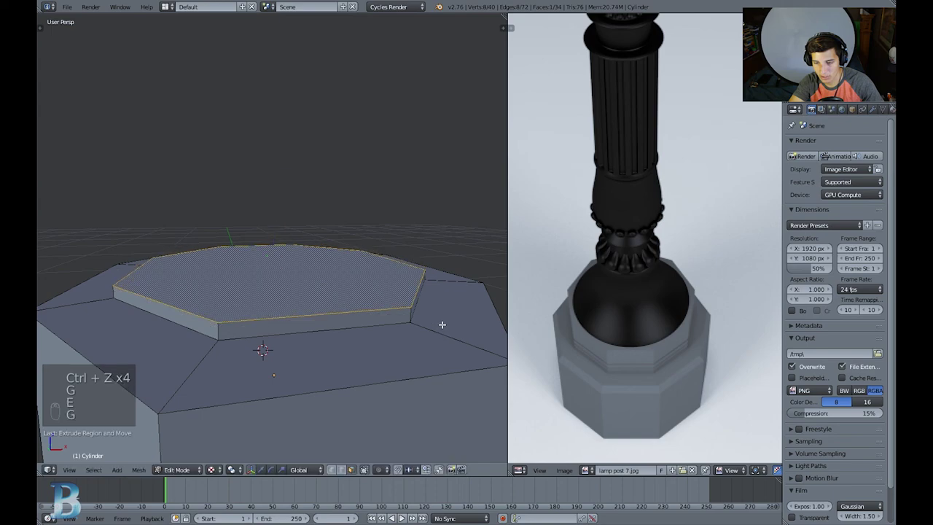
pyautogui.press('g')
pyautogui.press('z')
pyautogui.click(443, 320)
pyautogui.press('s')
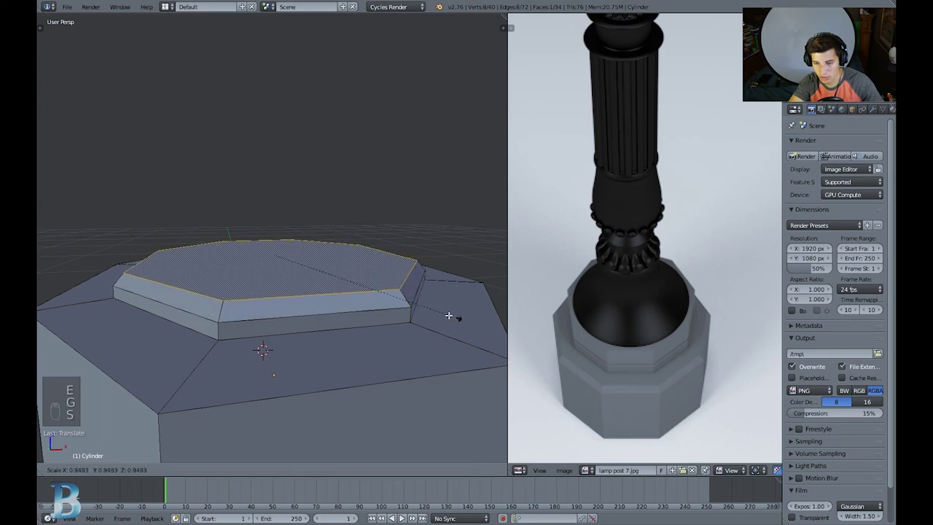
pyautogui.rightClick(442, 309)
pyautogui.hotkey('ctrl', 'z')
pyautogui.hotkey('ctrl', 'z')
pyautogui.hotkey('ctrl', 'z')
pyautogui.press('g')
pyautogui.rightClick(442, 299)
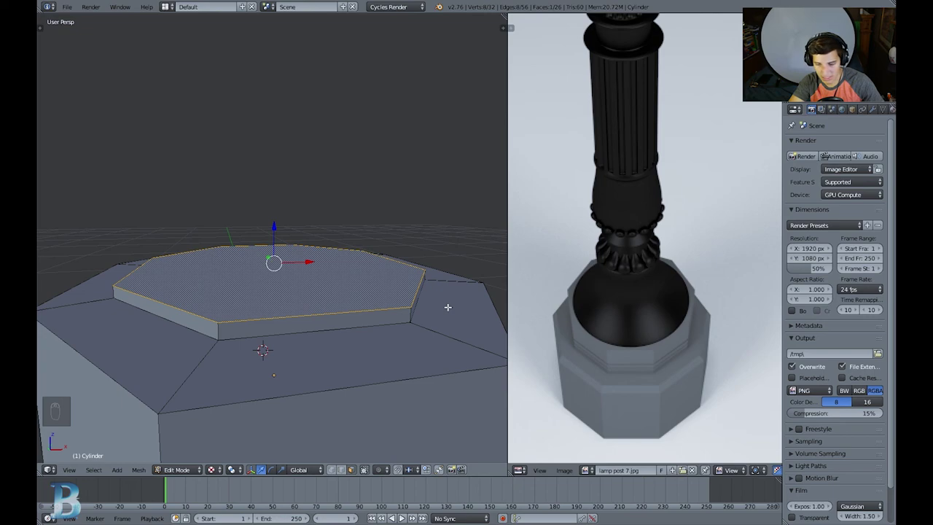
# Extrude the shallow step's top face in place, scale it to about 0.98 and extrude it upward by about 0.008
pyautogui.press('e')
pyautogui.rightClick(445, 296)
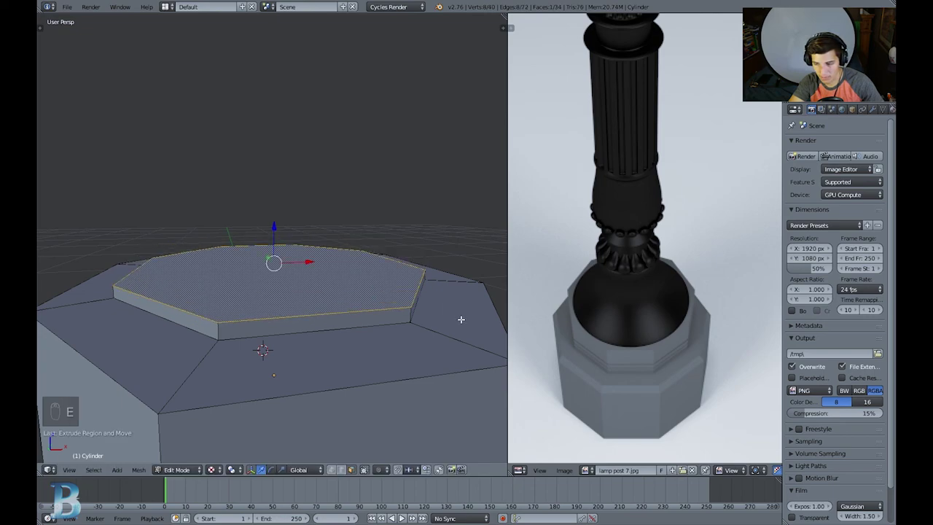
pyautogui.press('s')
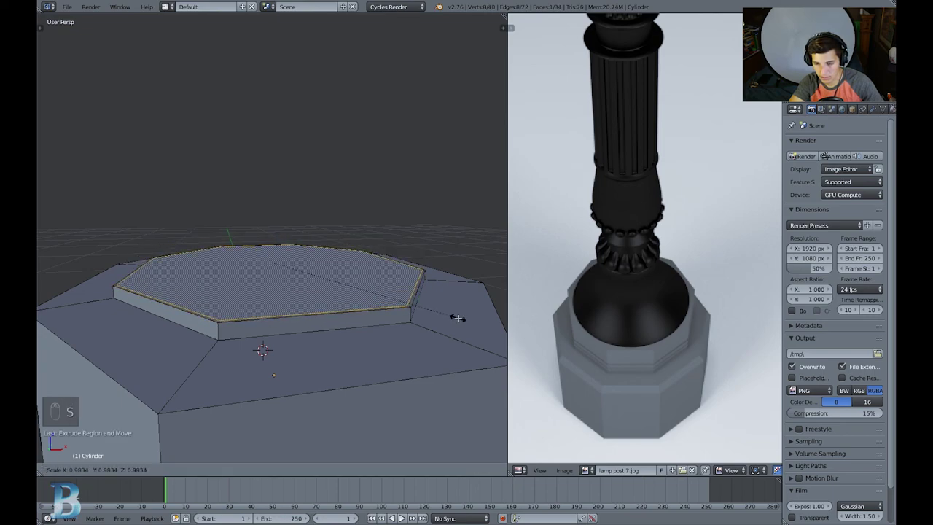
pyautogui.click(457, 318)
pyautogui.press('e')
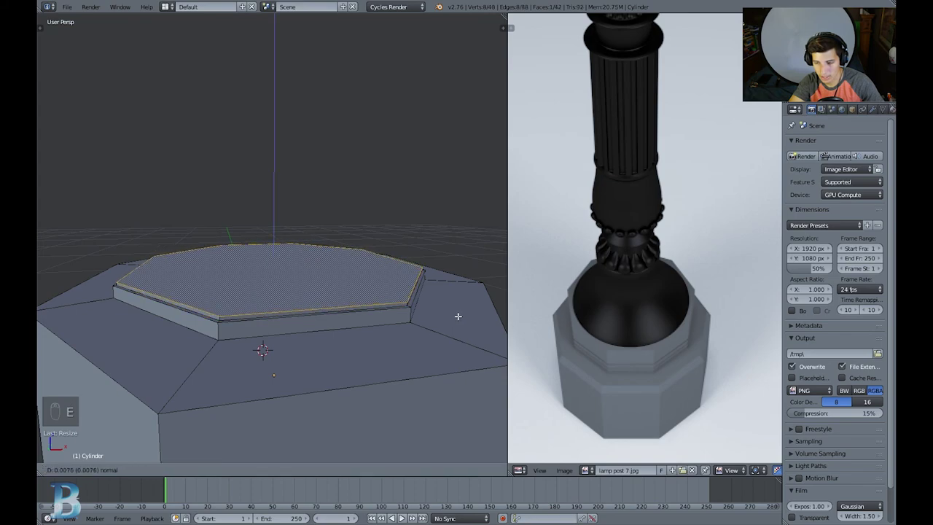
pyautogui.click(458, 316)
# Extrude the top face slightly upward and scale it outward to about 1.02 to start an overhanging rim
pyautogui.scroll(2, 453, 306)
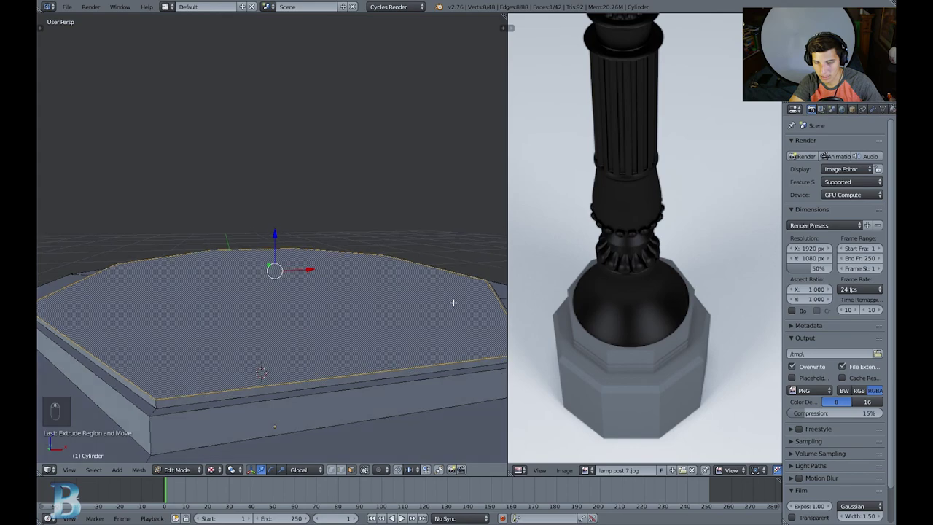
pyautogui.press('e')
pyautogui.click(460, 325)
pyautogui.press('s')
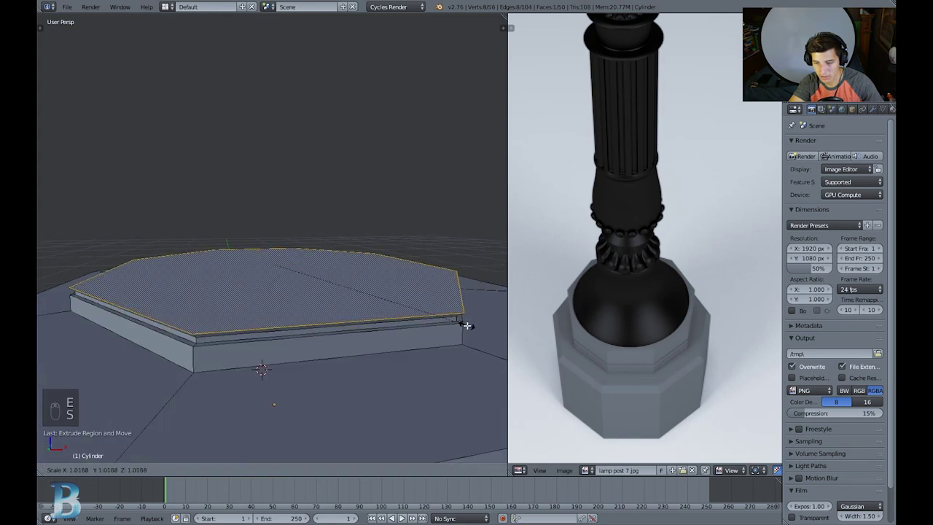
pyautogui.click(467, 326)
# Extrude the flared top face upward by about 0.011 to give the rim a vertical edge
pyautogui.moveTo(467, 326); pyautogui.dragTo(462, 311, button='middle')
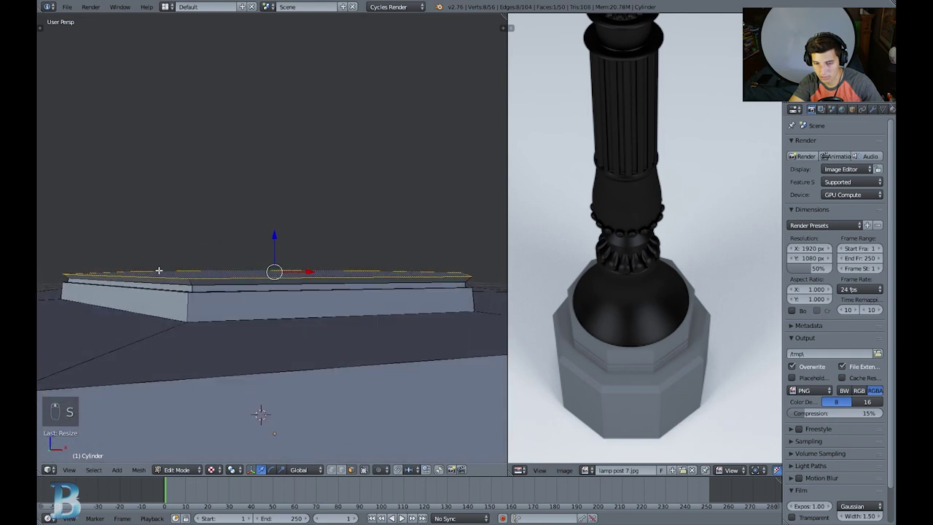
pyautogui.moveTo(83, 283); pyautogui.dragTo(249, 327, button='middle')
pyautogui.press('e')
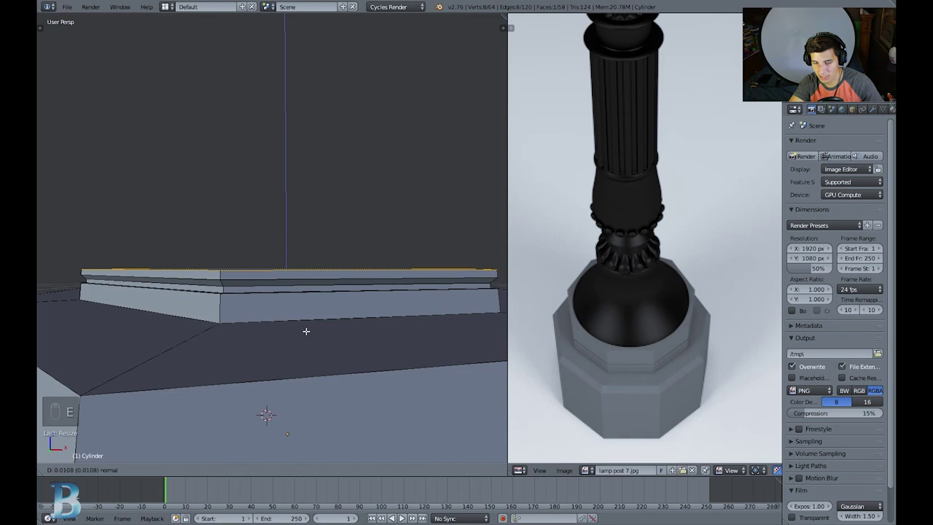
pyautogui.click(307, 331)
# Extrude the rim's top face in place and scale it slightly inward to leave a narrow border
pyautogui.press('e')
pyautogui.press('s')
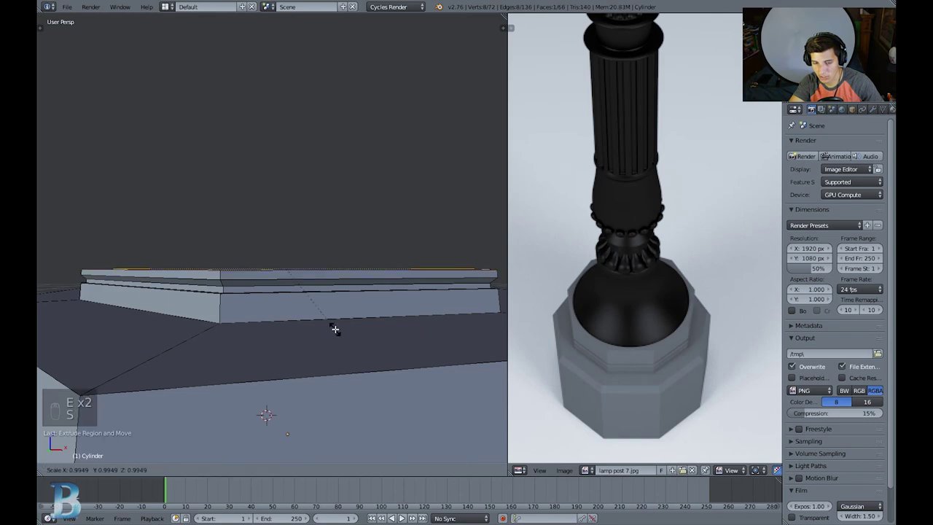
pyautogui.click(335, 327)
pyautogui.moveTo(323, 328); pyautogui.dragTo(350, 365, button='middle')
pyautogui.press('s')
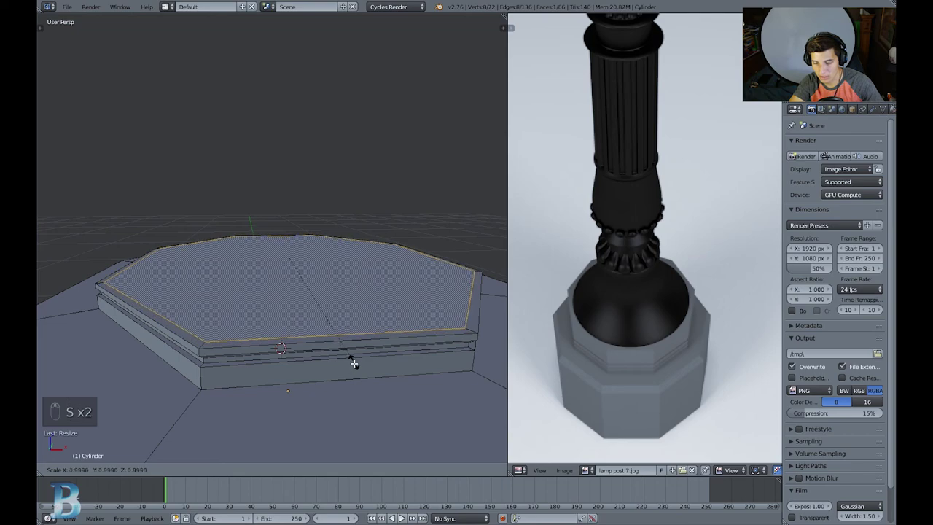
pyautogui.click(353, 361)
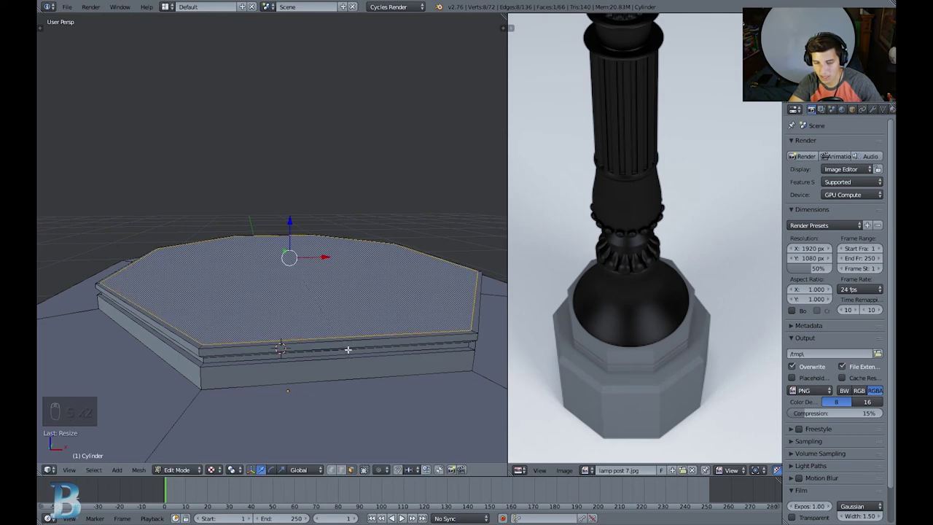
# Extrude the rim's top face upward by about 0.01, and extrude it again in place, scaled outward to about 1.015 and shifted slightly
pyautogui.press('e')
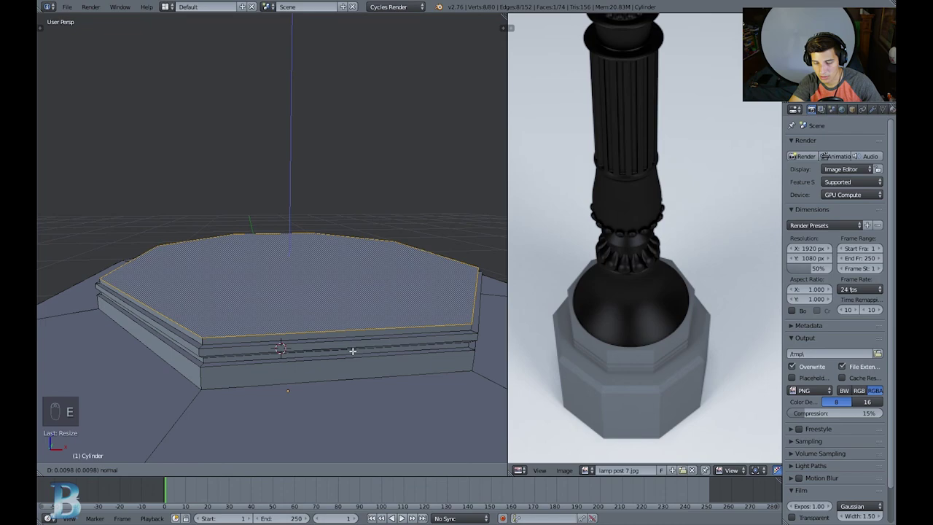
pyautogui.click(353, 351)
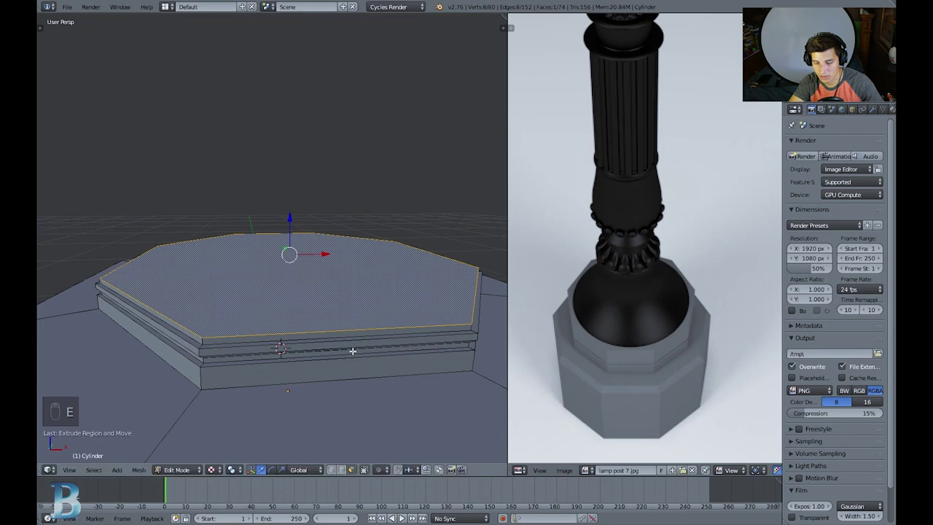
pyautogui.press('e')
pyautogui.rightClick(426, 364)
pyautogui.press('s')
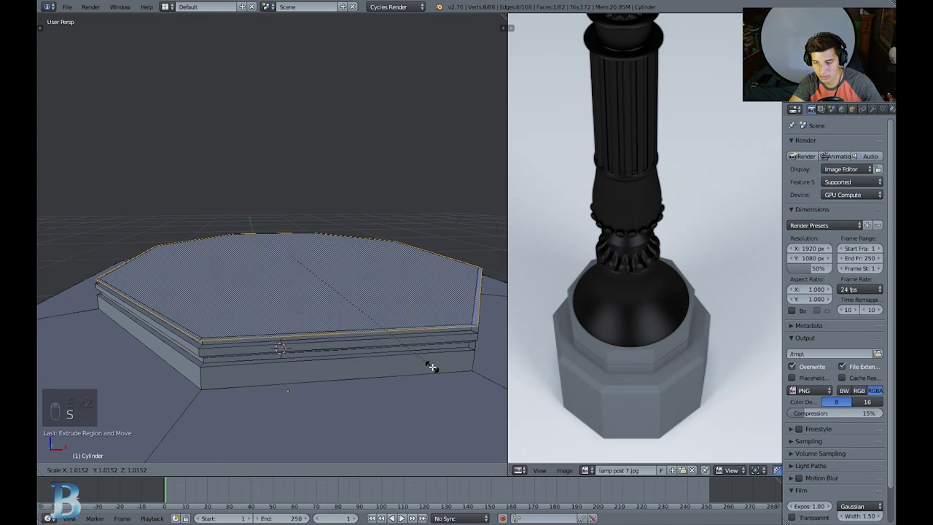
pyautogui.press('g')
pyautogui.click(432, 366)
pyautogui.moveTo(432, 366); pyautogui.dragTo(431, 348, button='middle')
# Extrude the flared top face upward into a tall upper octagonal block and adjust its height along Z
pyautogui.press('e')
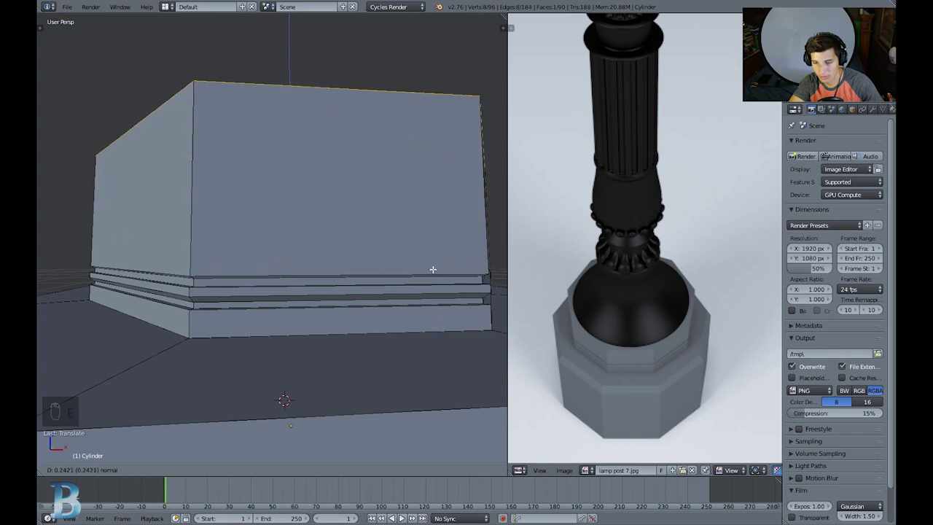
pyautogui.click(428, 291)
pyautogui.moveTo(428, 291); pyautogui.dragTo(410, 293, button='middle')
pyautogui.scroll(-2, 411, 294)
pyautogui.press('g')
pyautogui.press('z')
pyautogui.click(413, 291)
# Inspect the stepped base from several angles, checking the proportions of the upper block and its thin rims
pyautogui.press('Tab')
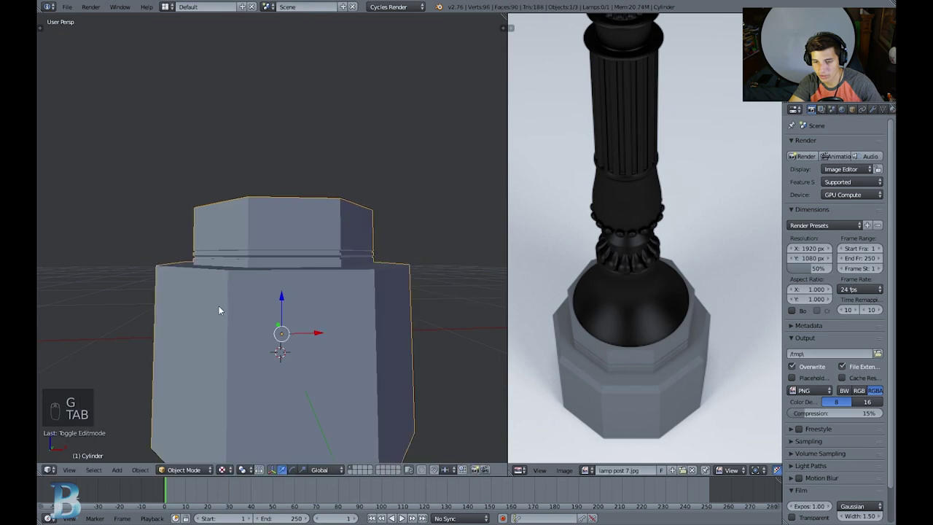
pyautogui.scroll(-3, 323, 306)
pyautogui.press('a')
pyautogui.press('a')
pyautogui.moveTo(325, 312); pyautogui.dragTo(318, 330, button='middle')
pyautogui.scroll(4, 318, 330)
pyautogui.scroll(-4, 318, 328)
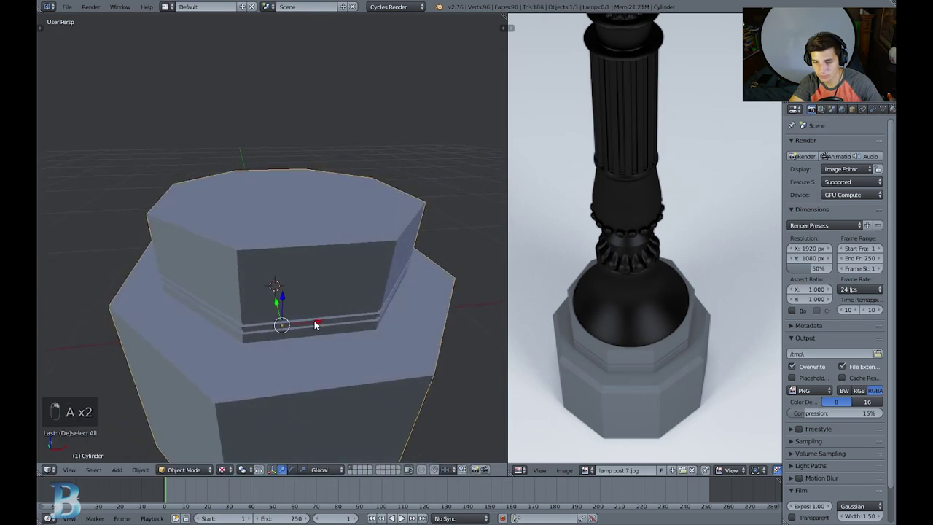
pyautogui.press('a')
pyautogui.press('Tab')
pyautogui.click(366, 281)
pyautogui.moveTo(355, 293)
pyautogui.mouseDown(button='middle')
pyautogui.moveTo(340, 272)
pyautogui.moveTo(348, 298)
pyautogui.mouseUp(button='middle')
pyautogui.moveTo(379, 268); pyautogui.dragTo(363, 258, button='middle')
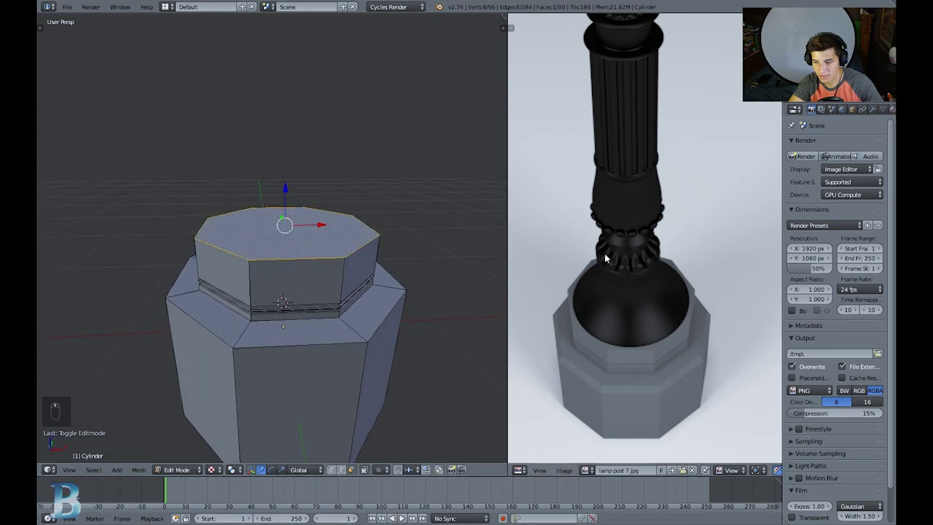
pyautogui.moveTo(408, 291); pyautogui.dragTo(384, 273, button='middle')
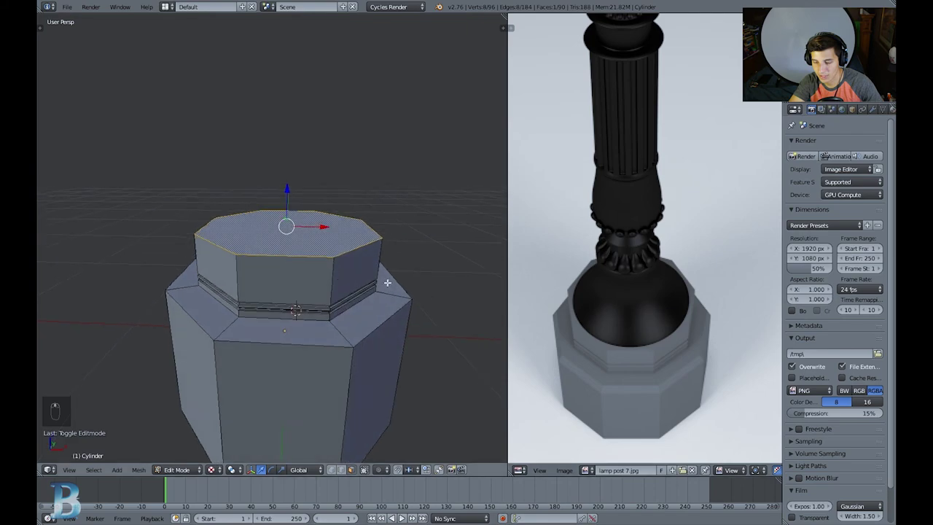
# Compare the whole base object with the base and column shown in the lamp post 7.jpg reference
pyautogui.press('Tab')
pyautogui.press('a')
pyautogui.press('a')
pyautogui.press('a')
pyautogui.rightClick(305, 268)
pyautogui.moveTo(318, 253); pyautogui.dragTo(324, 233, button='middle')
pyautogui.scroll(-1, 671, 160)
pyautogui.scroll(1, 660, 142)
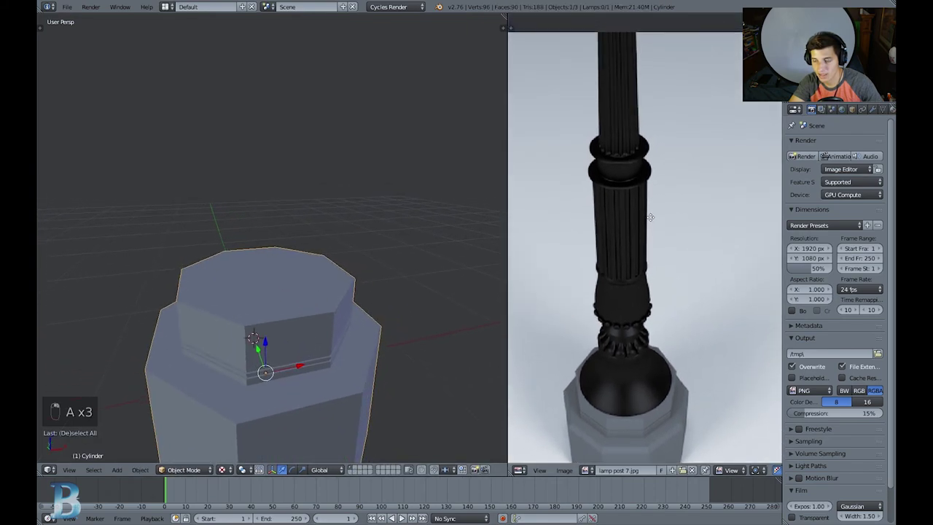
pyautogui.scroll(-1, 672, 228)
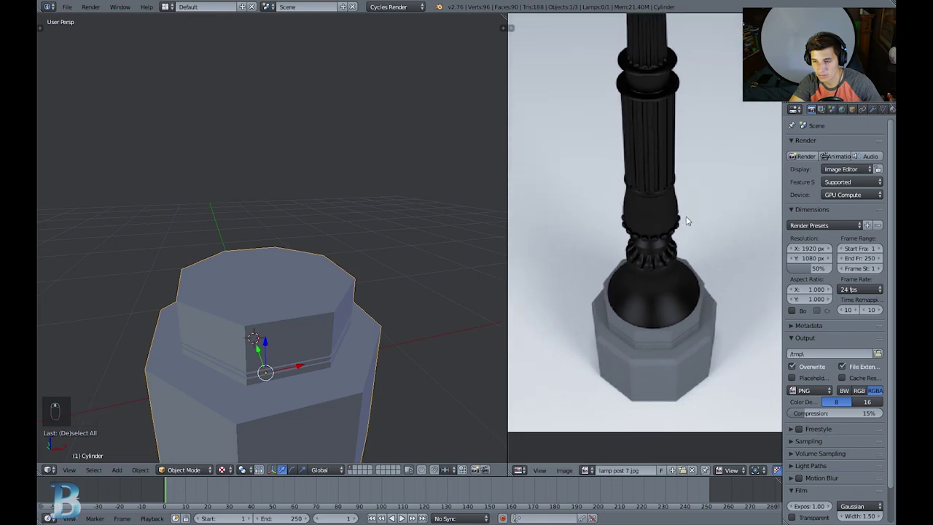
# Load lamp post.jpg as the reference image and frame the full street lamp in it
pyautogui.click(563, 471)
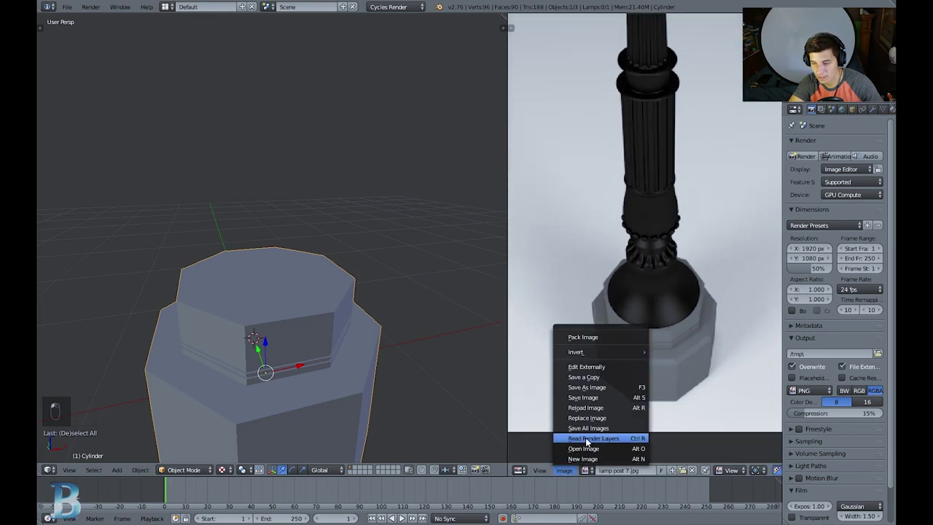
pyautogui.click(586, 456)
pyautogui.click(210, 21)
pyautogui.click(282, 20)
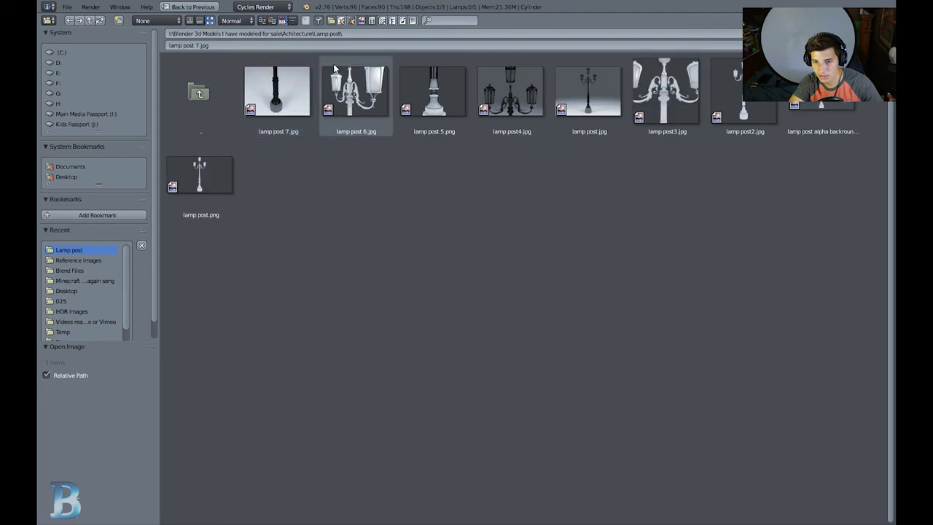
pyautogui.click(588, 94)
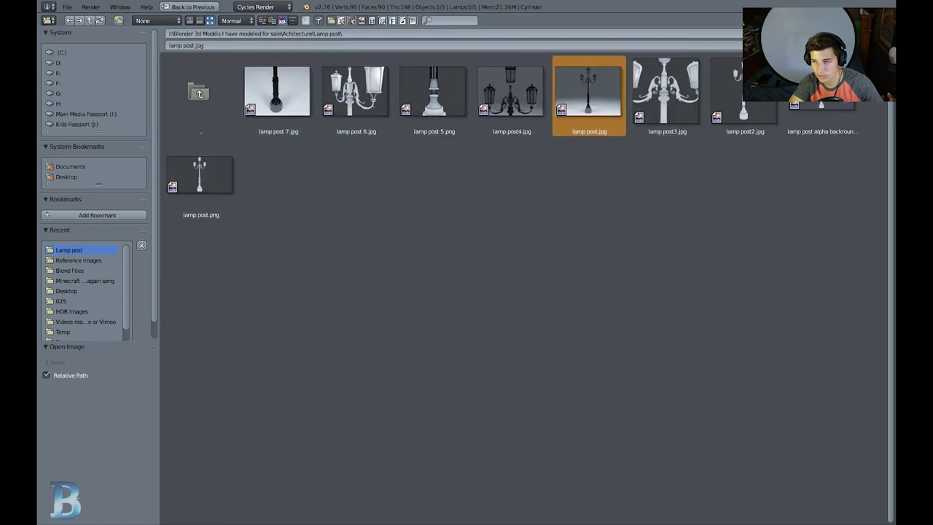
pyautogui.press('Return')
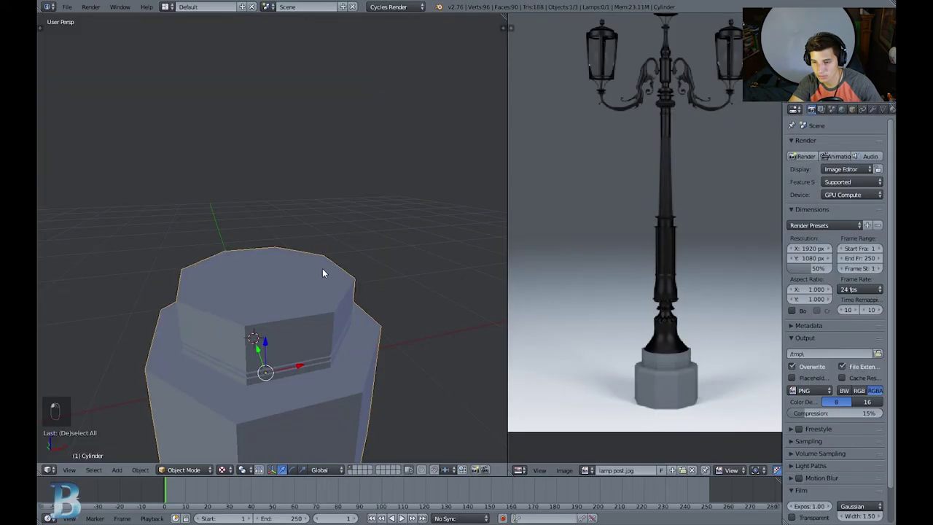
pyautogui.moveTo(664, 375); pyautogui.dragTo(652, 328, button='middle')
pyautogui.scroll(-3, 652, 328)
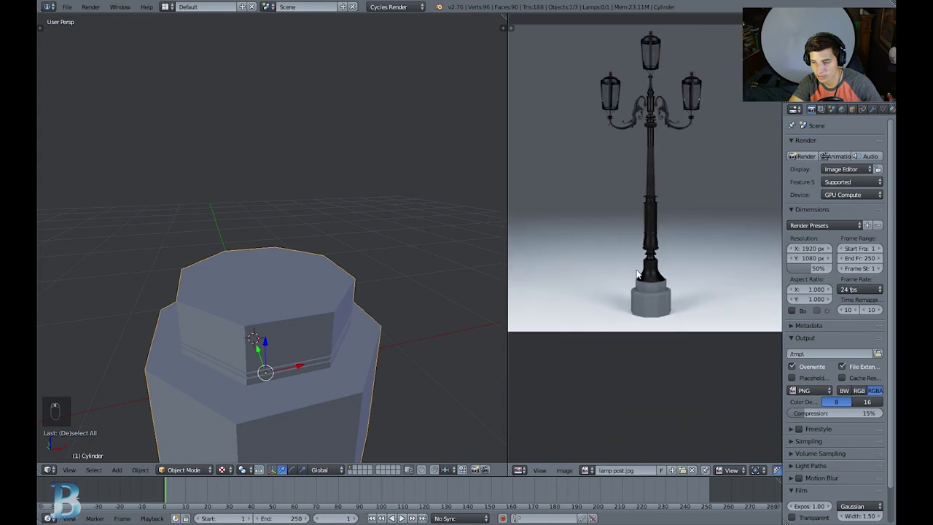
# Snap the 3D cursor to the centre of the base's top face and deselect everything in Object Mode
pyautogui.moveTo(272, 295); pyautogui.dragTo(417, 312, button='middle')
pyautogui.press('Tab')
pyautogui.hotkey('shift', 's')
pyautogui.click(427, 297)
pyautogui.hotkey('shift', 's')
pyautogui.click(426, 292)
pyautogui.press('Tab')
pyautogui.click(346, 334)
pyautogui.moveTo(346, 333); pyautogui.dragTo(259, 342, button='middle')
pyautogui.press('a')
pyautogui.press('a')
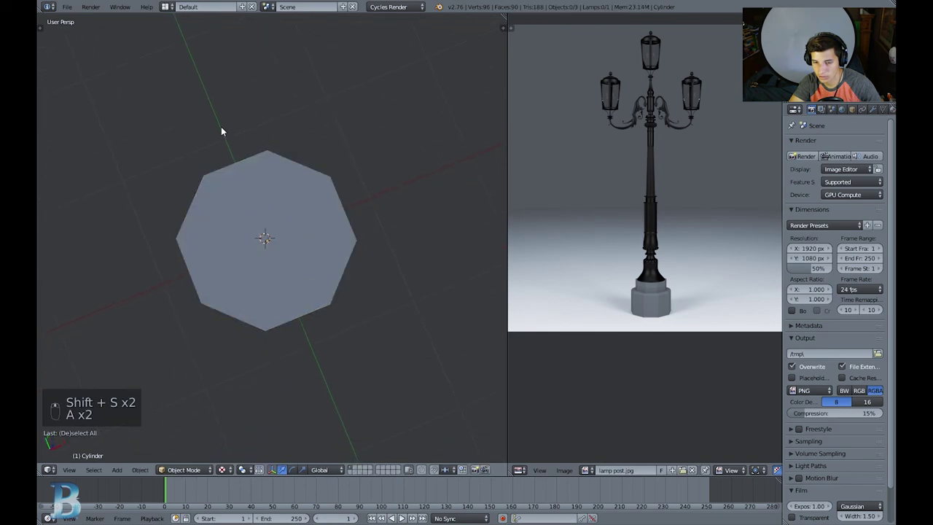
# Compare the base with lamp post.jpg, select the base object and enter Edit Mode with nothing selected
pyautogui.moveTo(334, 236); pyautogui.dragTo(483, 277, button='middle')
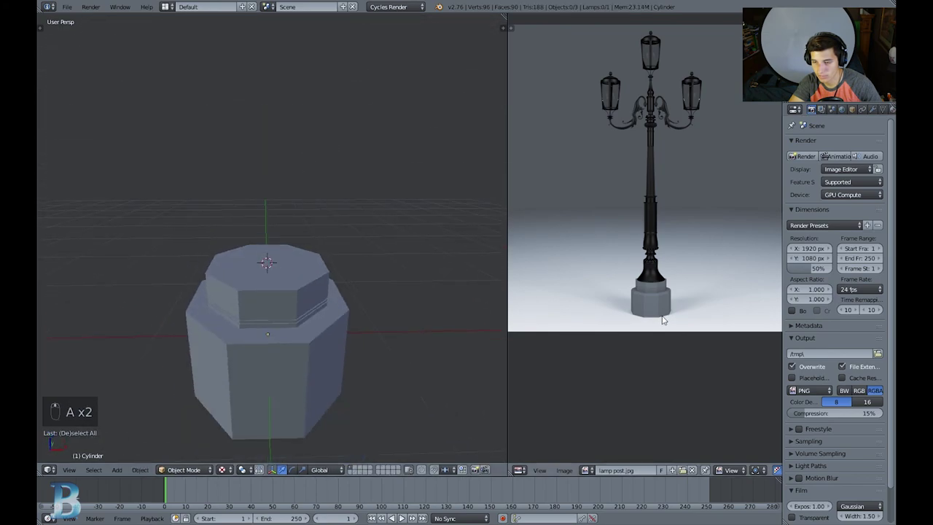
pyautogui.rightClick(343, 339)
pyautogui.moveTo(307, 297); pyautogui.dragTo(309, 318, button='middle')
pyautogui.press('a')
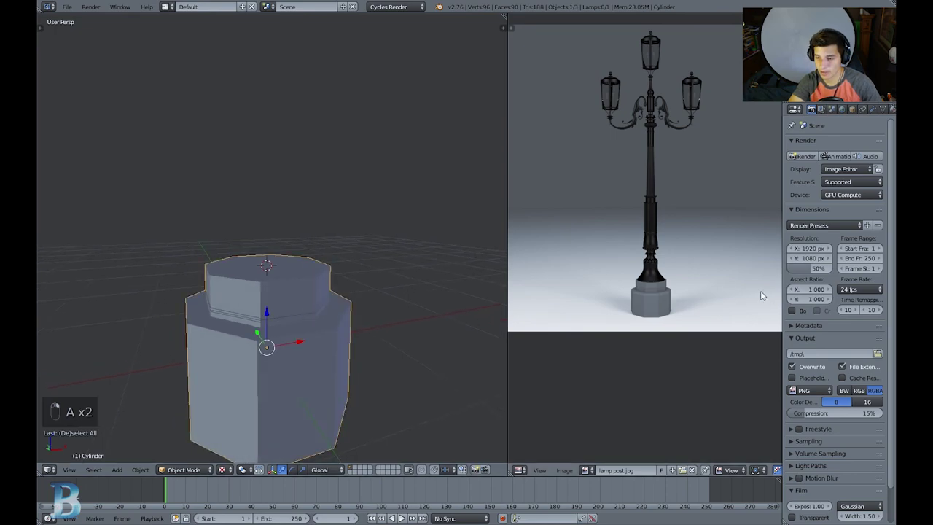
pyautogui.scroll(2, 642, 300)
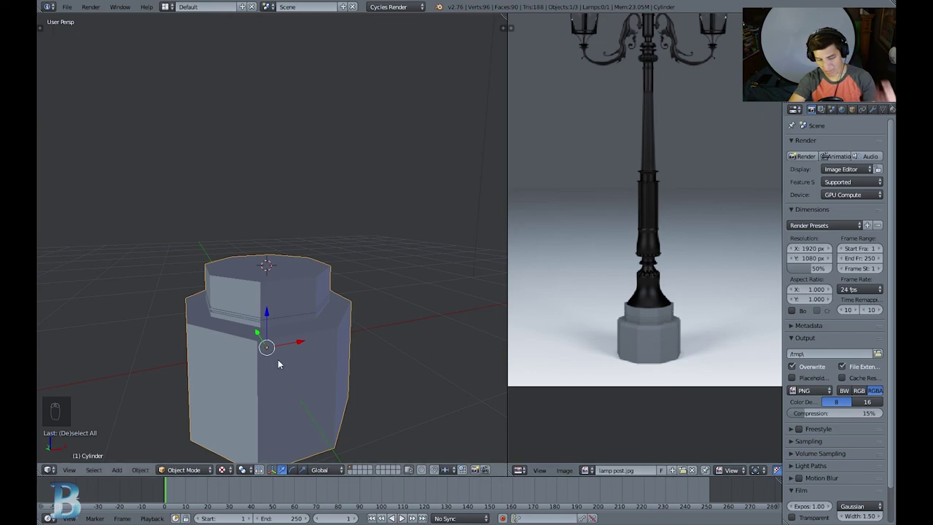
pyautogui.press('Tab')
pyautogui.press('a')
pyautogui.press('a')
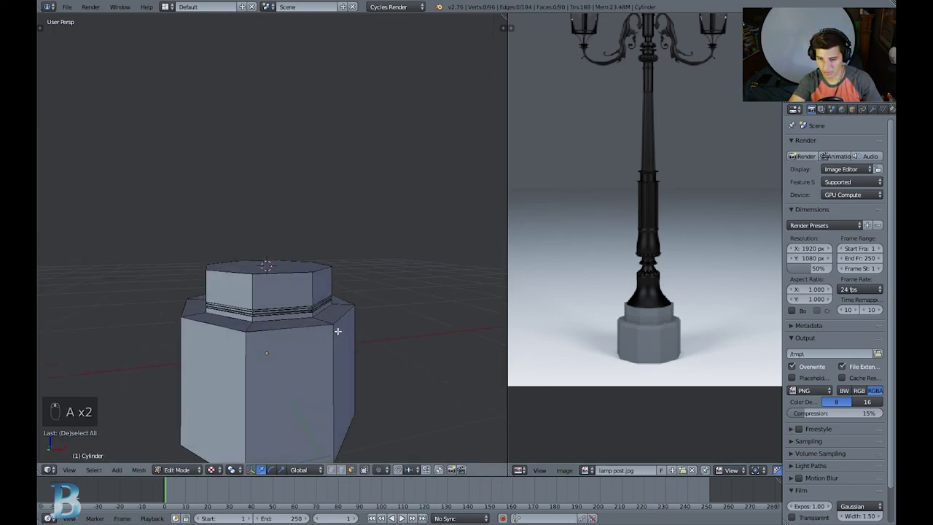
pyautogui.keyDown('alt'); pyautogui.rightClick(302, 329); pyautogui.keyUp('alt')
pyautogui.hotkey('ctrl', 'r')
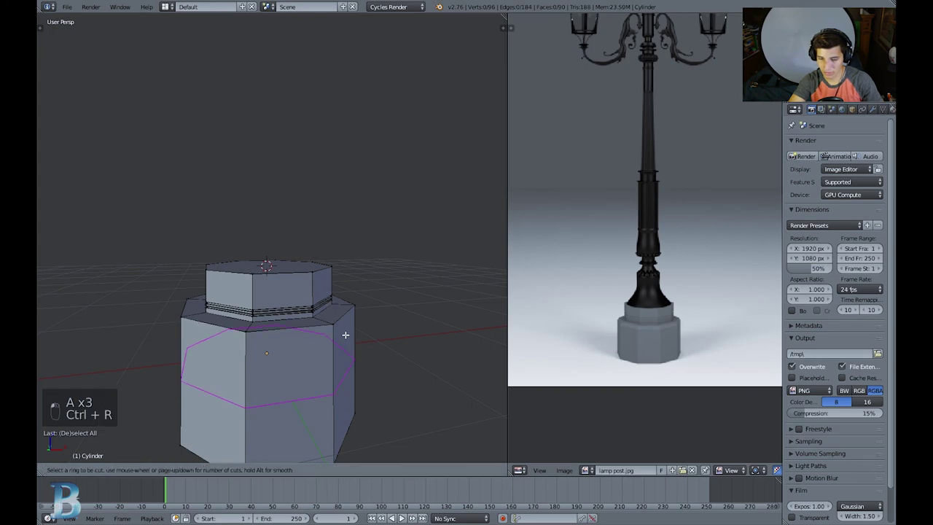
pyautogui.rightClick(346, 318)
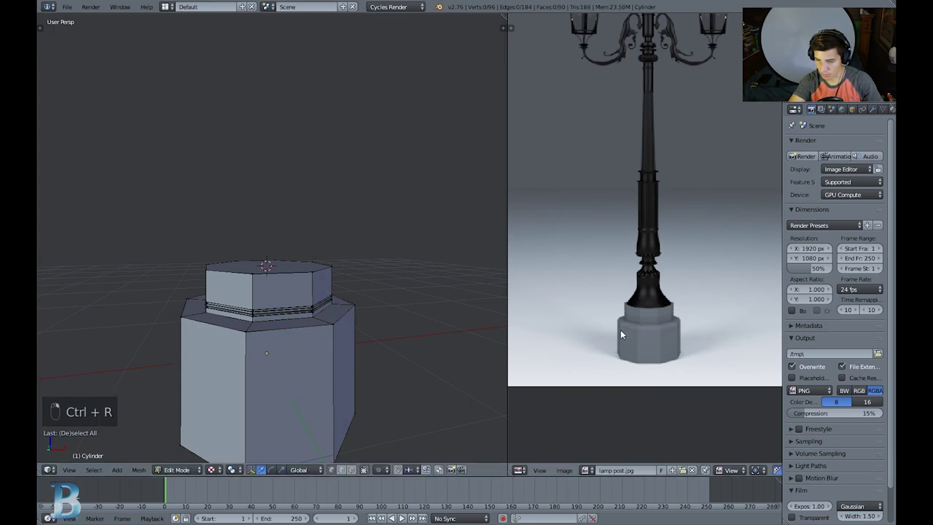
# Check the base in the lamp post 7.jpg reference and return the reference view to lamp post.jpg
pyautogui.click(587, 470)
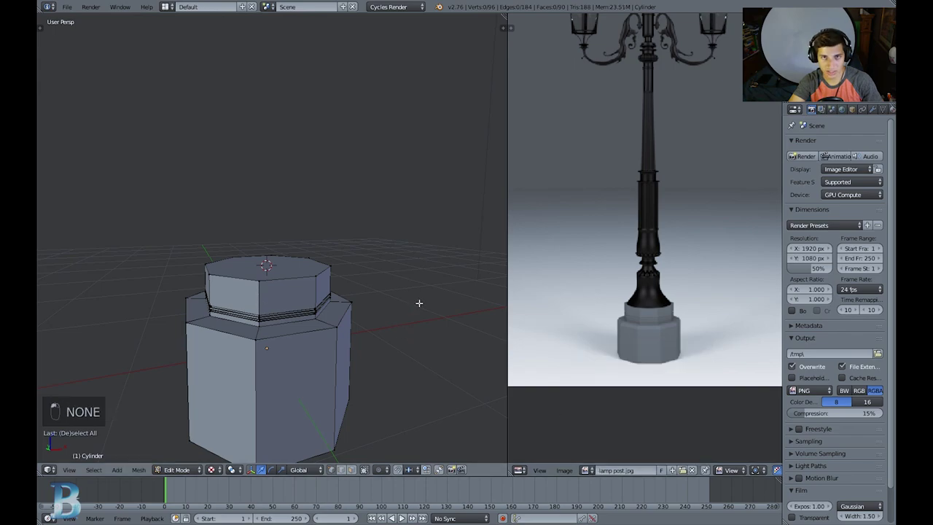
pyautogui.click(587, 471)
pyautogui.click(626, 369)
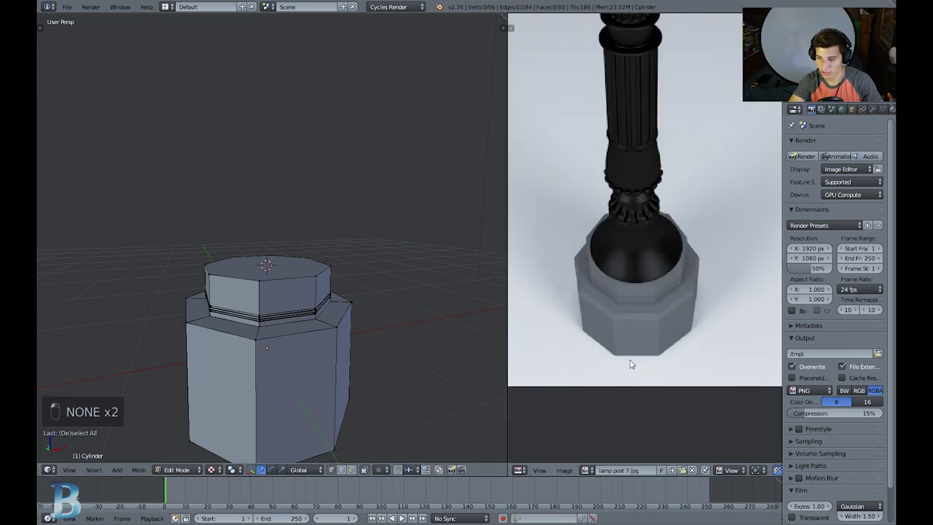
pyautogui.click(586, 470)
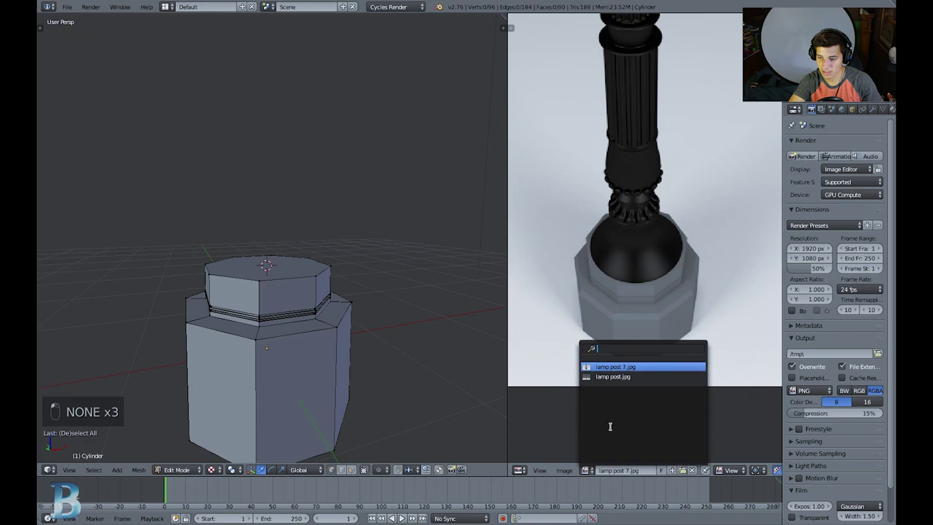
pyautogui.click(614, 377)
# Add a horizontal loop cut around the lower octagonal block and slide it to about -0.84, close to the block's upper edge
pyautogui.scroll(5, 280, 301)
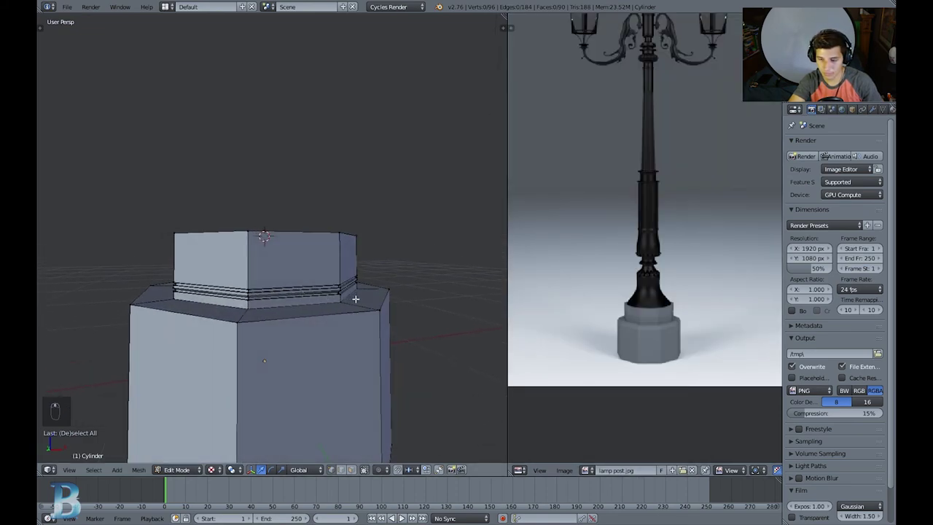
pyautogui.hotkey('ctrl', 'r')
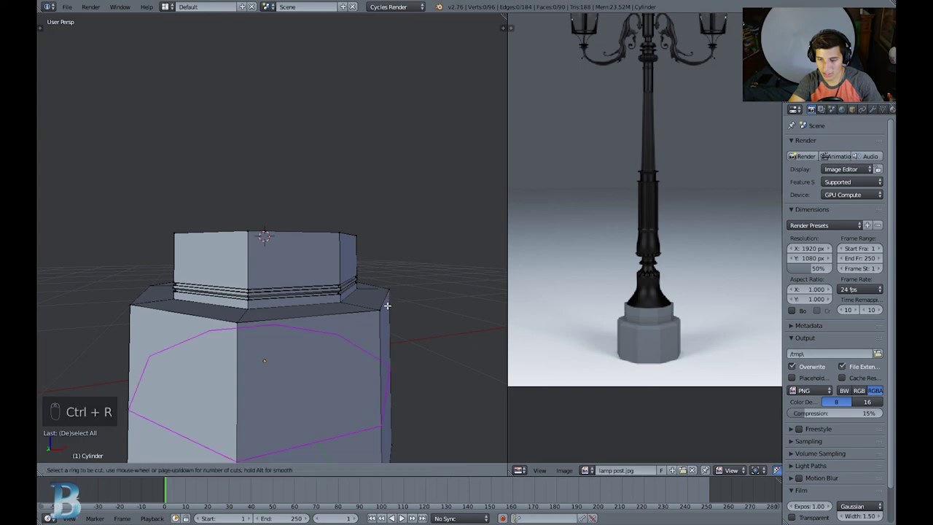
pyautogui.rightClick(387, 309)
pyautogui.scroll(-1, 403, 337)
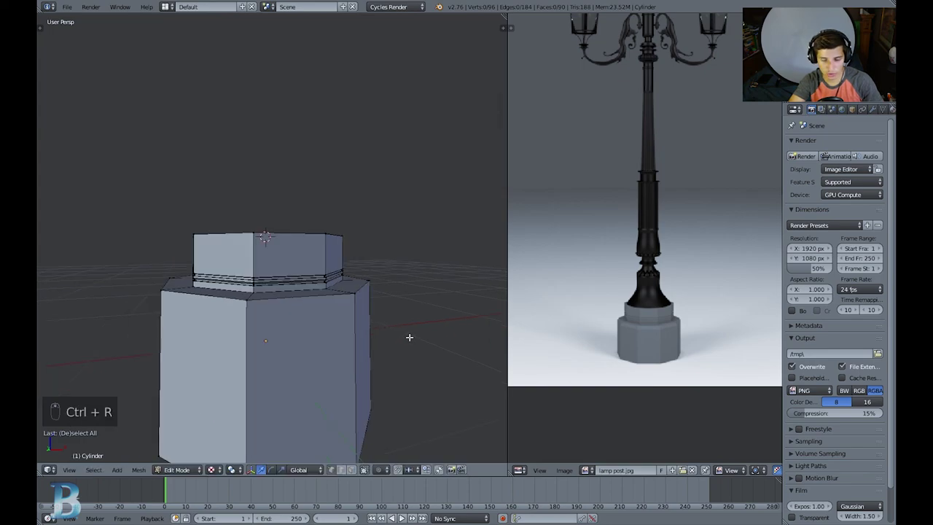
pyautogui.hotkey('ctrl', 'r')
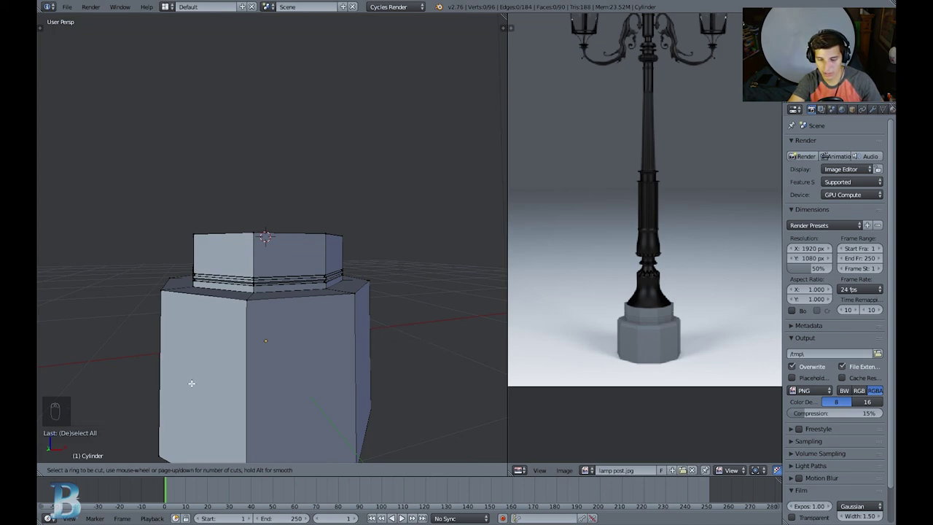
pyautogui.click(360, 378)
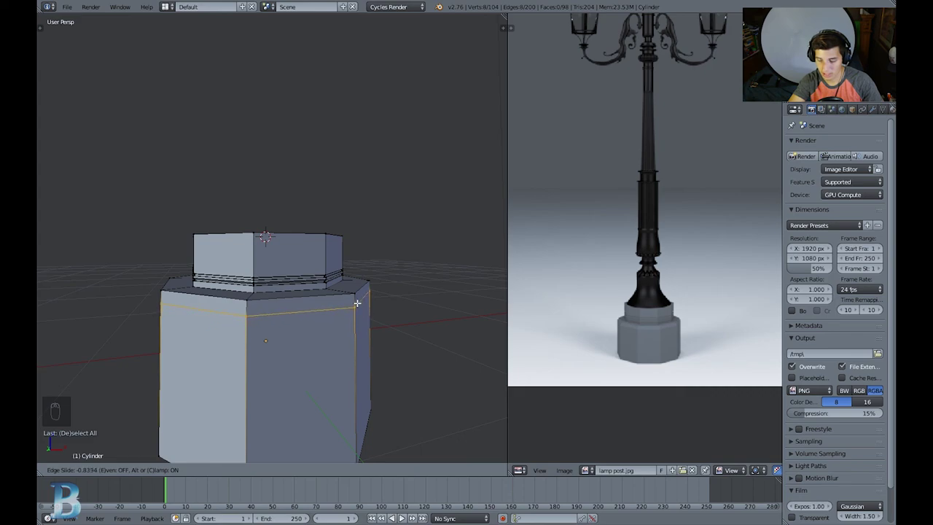
pyautogui.click(357, 303)
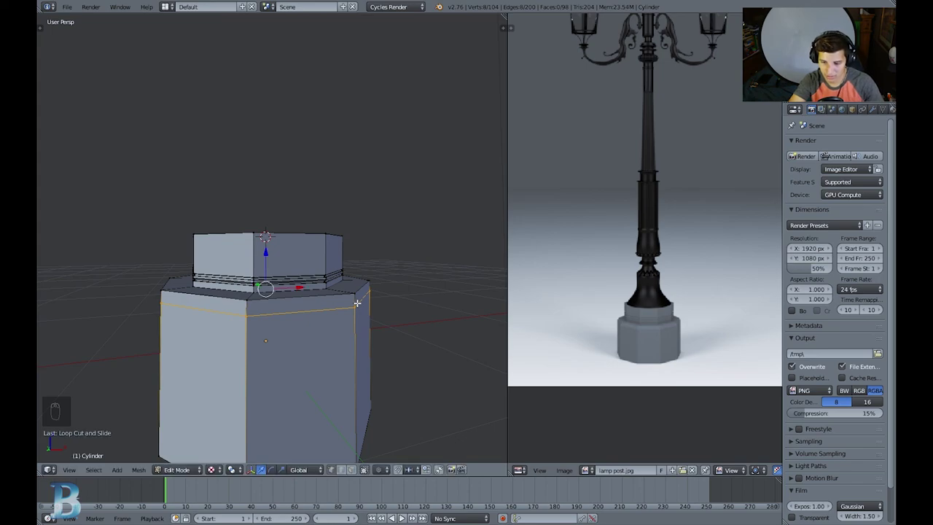
# Scale the lower block's outer top edge loop inward to about 0.95 to form a chamfer
pyautogui.press('a')
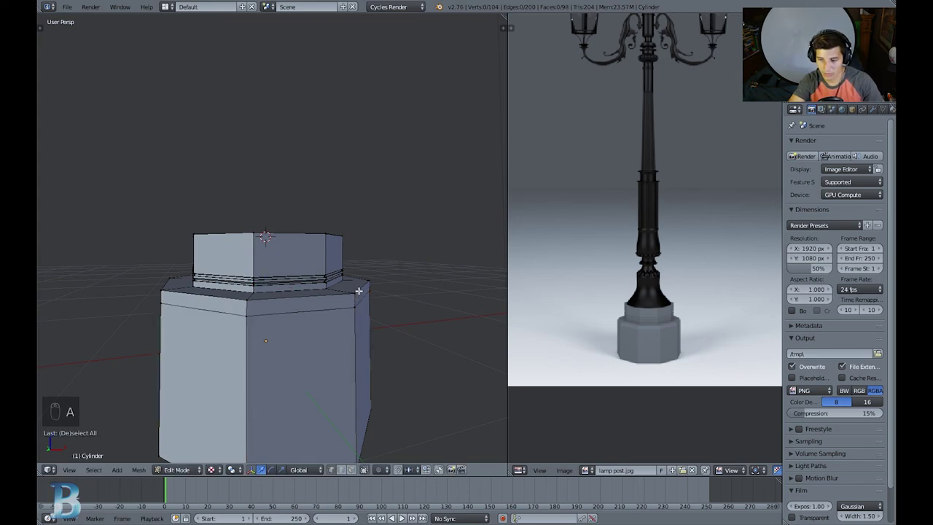
pyautogui.keyDown('alt'); pyautogui.rightClick(359, 291); pyautogui.keyUp('alt')
pyautogui.scroll(1, 427, 304)
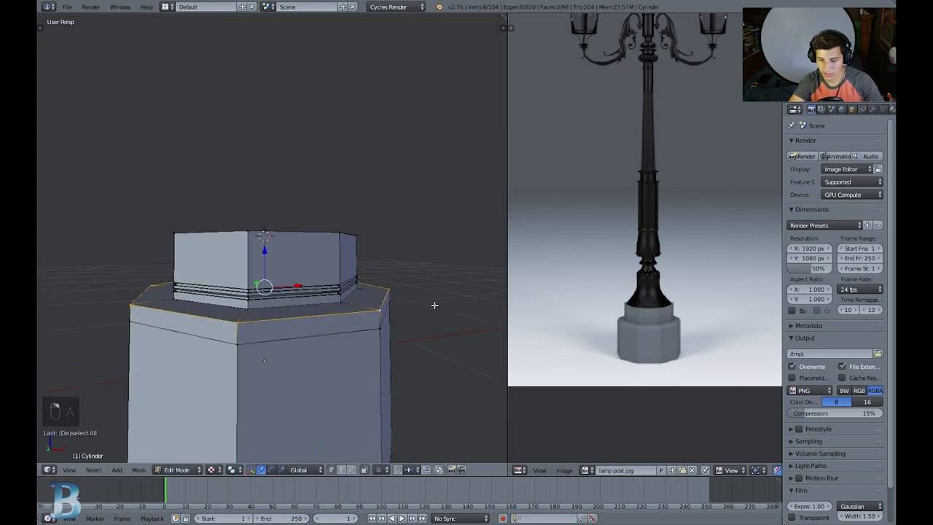
pyautogui.press('s')
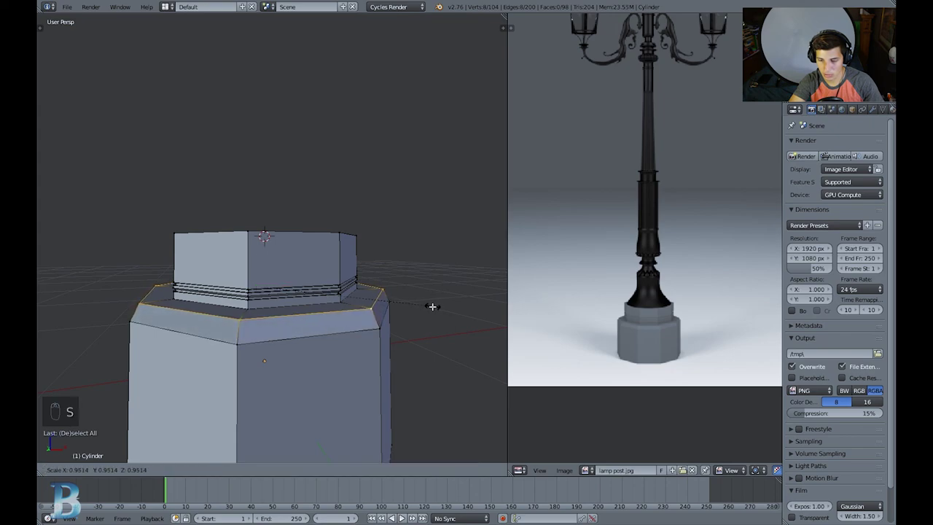
pyautogui.click(428, 305)
# Select the edge loop along the lower border of the chamfer on the base's lower block
pyautogui.press('a')
pyautogui.keyDown('alt'); pyautogui.rightClick(375, 324); pyautogui.keyUp('alt')
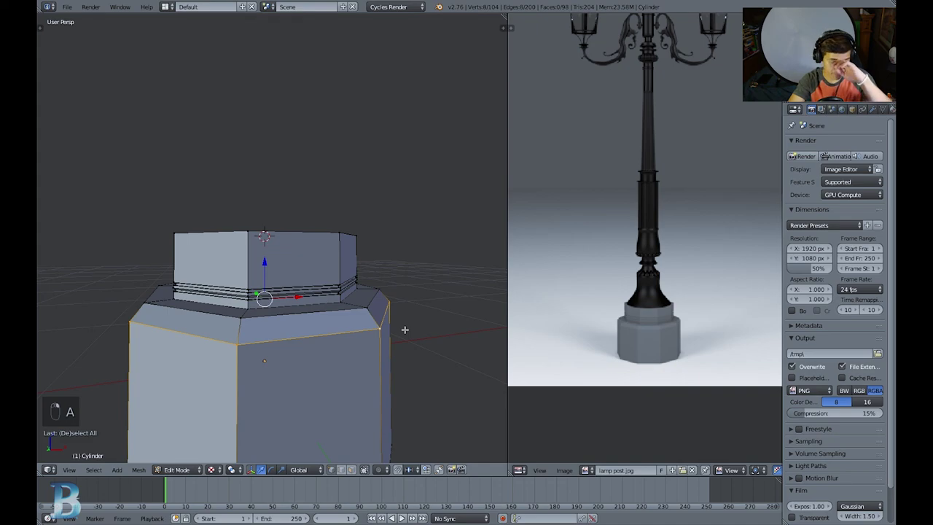
pyautogui.hotkey('ctrl', 'e')
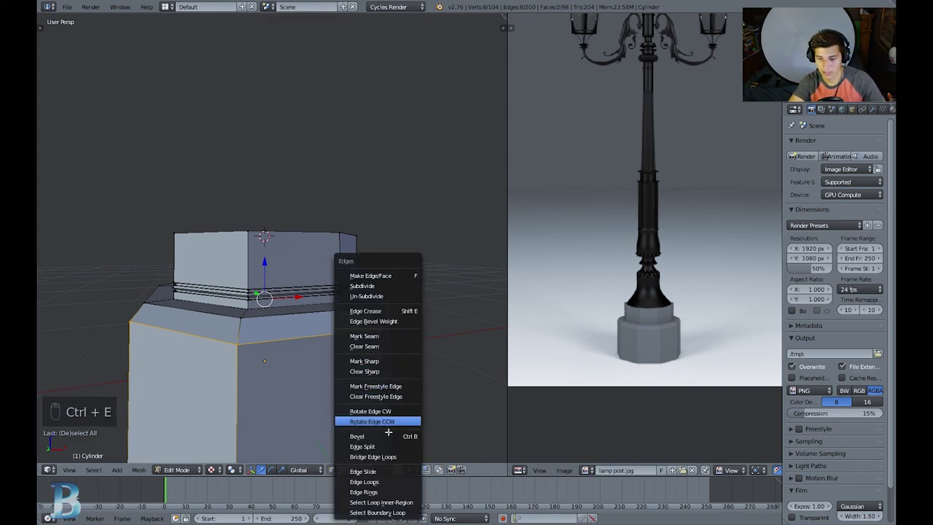
pyautogui.click(395, 471)
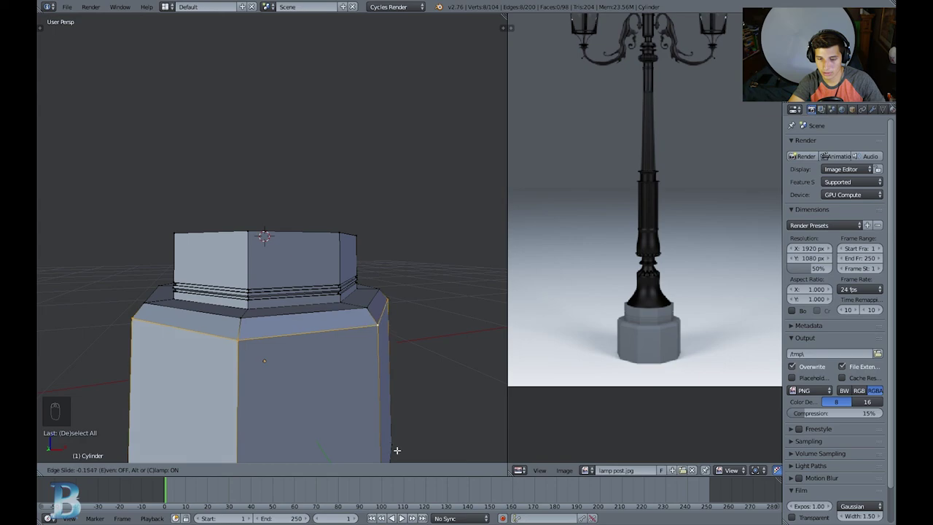
pyautogui.click(390, 432)
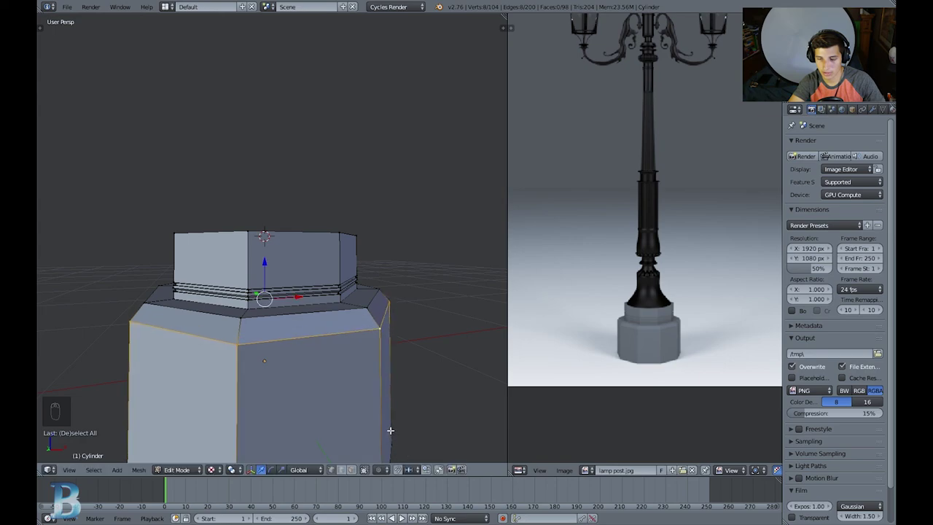
# Raise the chamfer's lower edge loop about 0.03 along Z and return to Object Mode
pyautogui.press('g')
pyautogui.press('z')
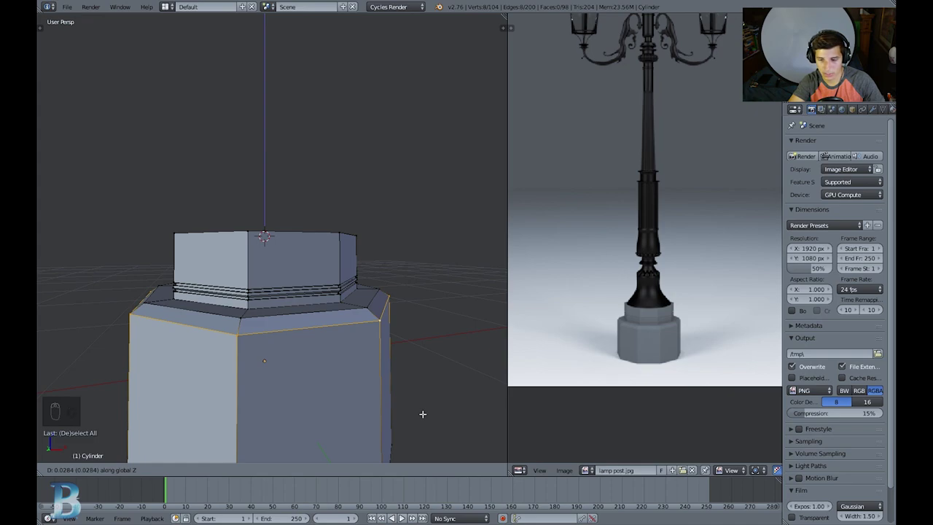
pyautogui.click(423, 412)
pyautogui.moveTo(423, 412); pyautogui.dragTo(389, 396, button='middle')
pyautogui.press('Tab')
# Examine the chamfered octagonal base from several angles, both close up and from farther away
pyautogui.press('a')
pyautogui.press('a')
pyautogui.moveTo(322, 399); pyautogui.dragTo(326, 328, button='middle')
pyautogui.scroll(2, 292, 334)
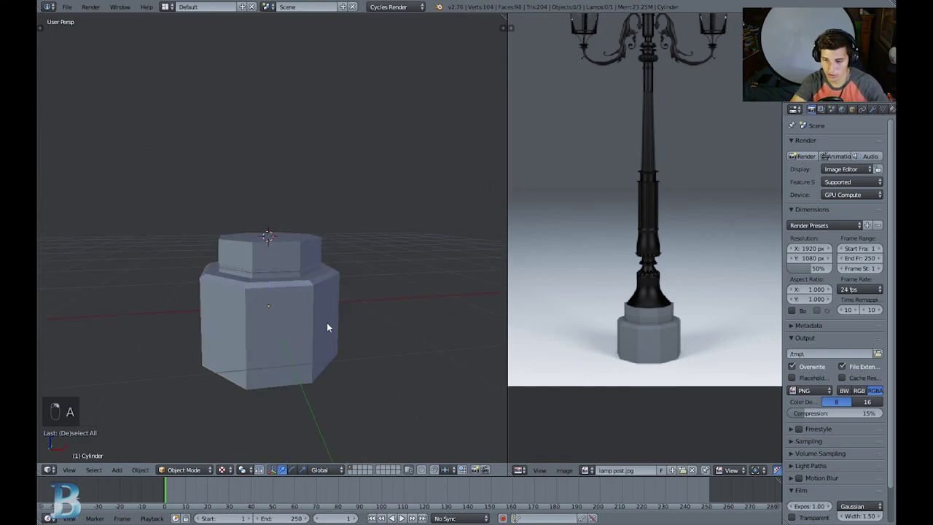
pyautogui.scroll(2, 321, 324)
pyautogui.press('a')
pyautogui.press('a')
pyautogui.rightClick(312, 286)
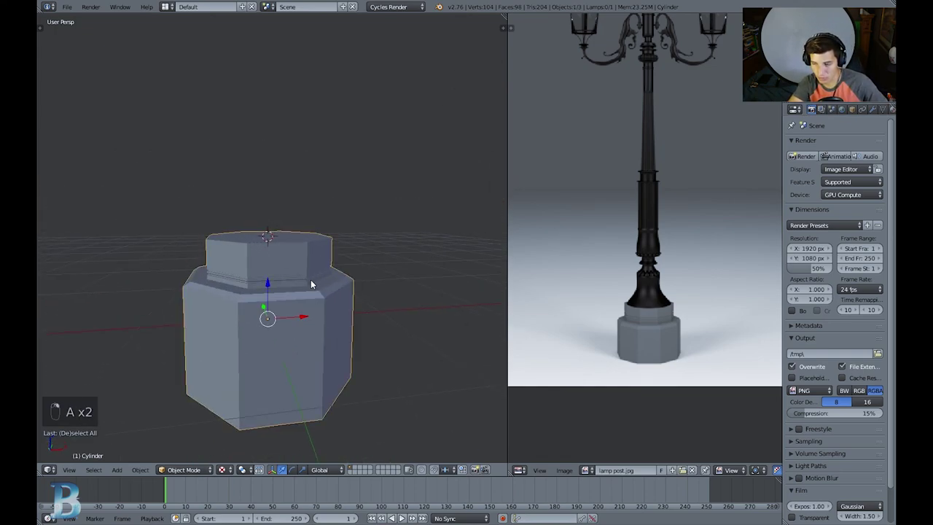
pyautogui.press('a')
pyautogui.moveTo(312, 284); pyautogui.dragTo(316, 304, button='middle')
pyautogui.scroll(2, 308, 325)
pyautogui.press('a')
pyautogui.scroll(-2, 317, 304)
pyautogui.press('a')
pyautogui.press('a')
pyautogui.scroll(3, 283, 380)
pyautogui.moveTo(283, 380); pyautogui.dragTo(321, 296, button='middle')
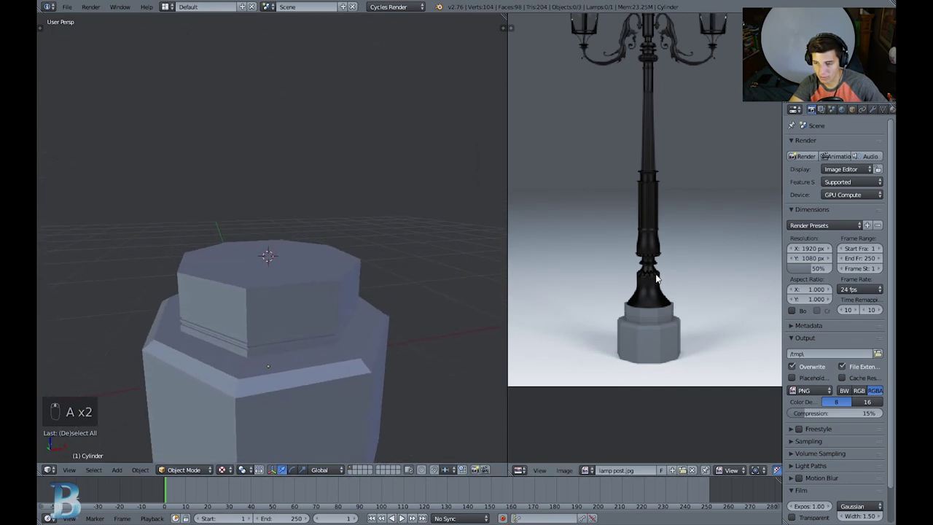
# Select the upper block's top face in face select mode, snap the 3D cursor to it and return to Object Mode
pyautogui.rightClick(347, 283)
pyautogui.press('Tab')
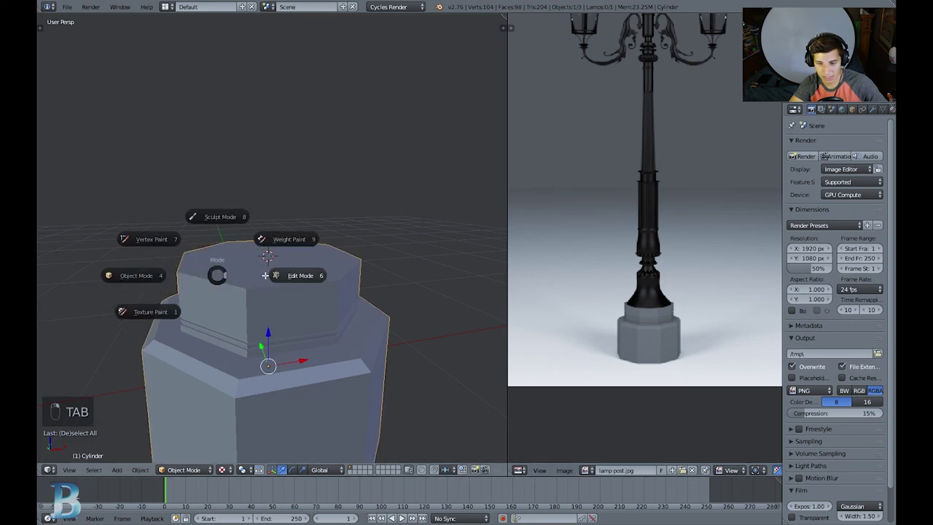
pyautogui.click(352, 470)
pyautogui.rightClick(270, 264)
pyautogui.moveTo(269, 264); pyautogui.dragTo(266, 248, button='middle')
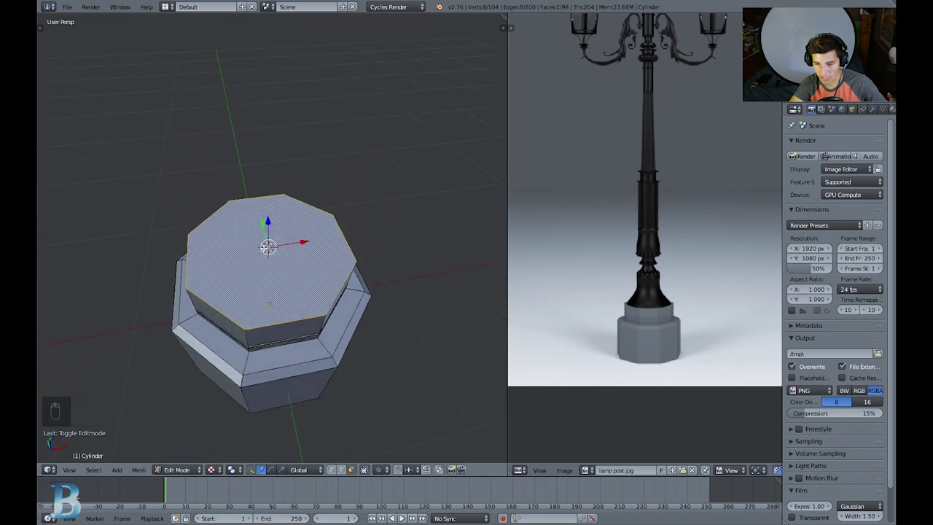
pyautogui.moveTo(275, 268); pyautogui.dragTo(288, 233, button='middle')
pyautogui.hotkey('shift', 's')
pyautogui.click(371, 246)
pyautogui.press('Tab')
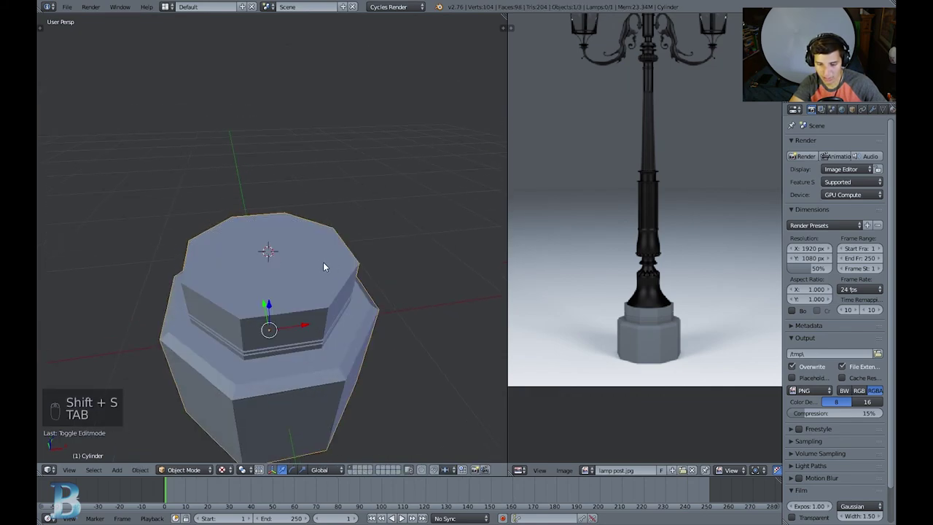
# Snap the 3D cursor to the whole base object in Object Mode, placing it at the object's origin
pyautogui.moveTo(323, 266); pyautogui.dragTo(318, 308, button='middle')
pyautogui.hotkey('shift', 's')
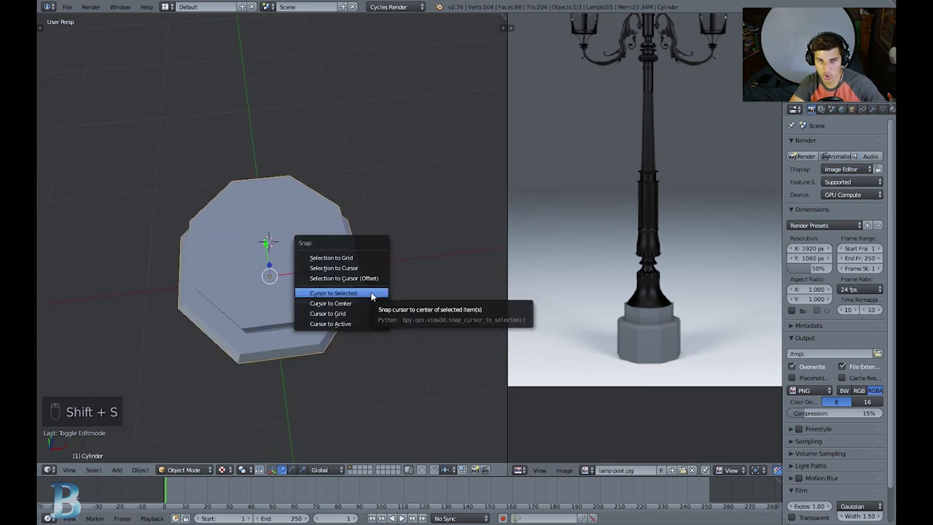
pyautogui.click(371, 294)
pyautogui.moveTo(323, 277); pyautogui.dragTo(274, 215, button='middle')
pyautogui.moveTo(305, 294); pyautogui.dragTo(279, 286, button='middle')
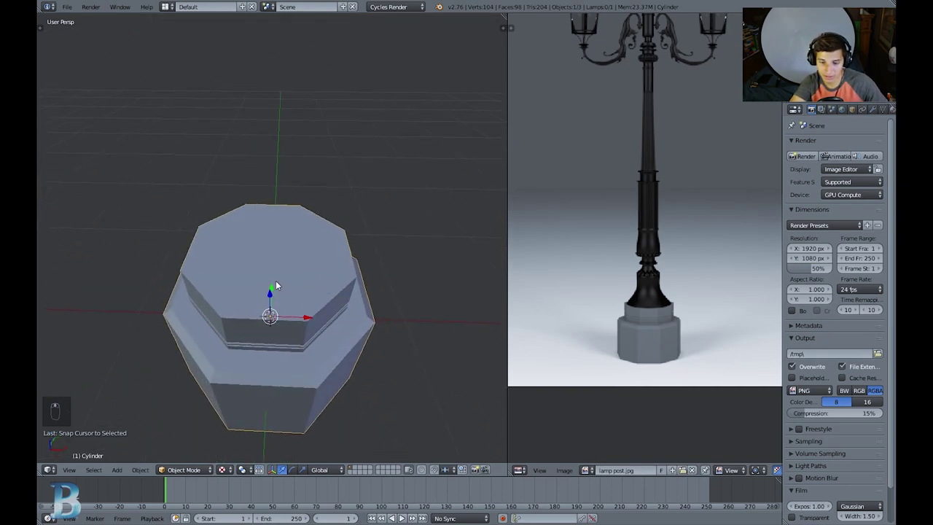
pyautogui.moveTo(243, 325); pyautogui.dragTo(259, 290, button='middle')
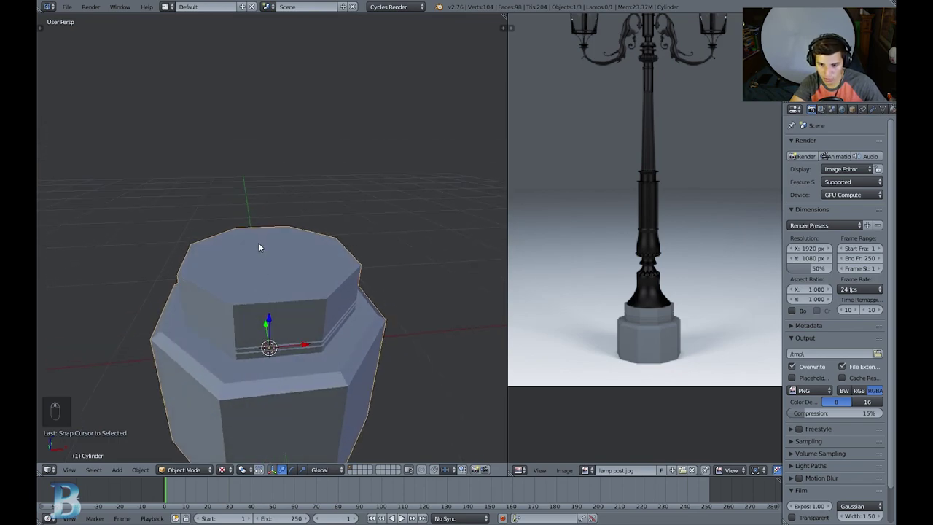
# Snap the 3D cursor to the upper block's selected top face in Edit Mode and return to Object Mode
pyautogui.press('Tab')
pyautogui.press('Tab')
pyautogui.press('a')
pyautogui.press('a')
pyautogui.press('a')
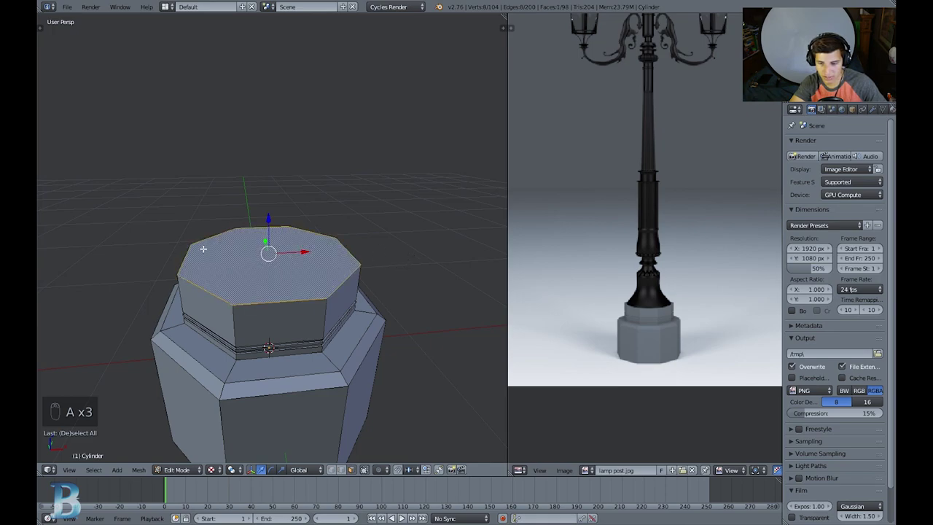
pyautogui.press('Tab')
pyautogui.click(179, 470)
pyautogui.click(191, 443)
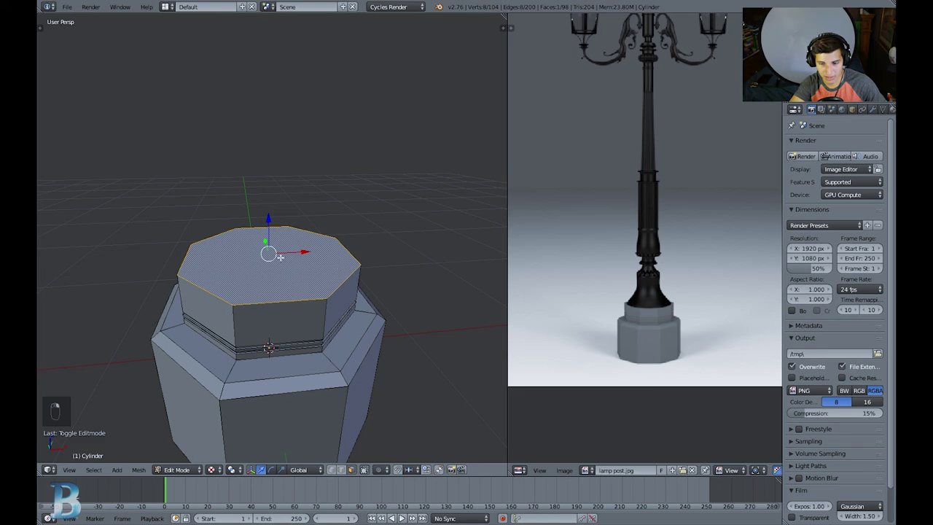
pyautogui.hotkey('shift', 's')
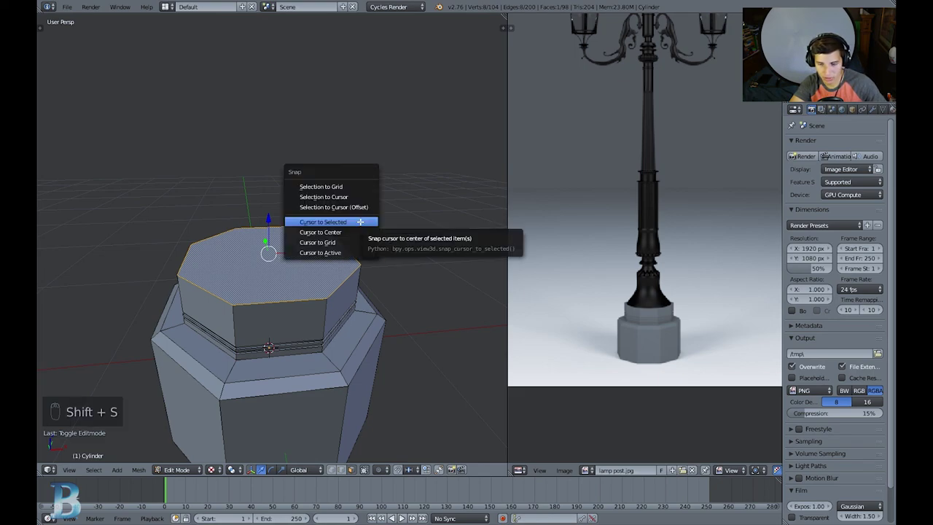
pyautogui.click(357, 222)
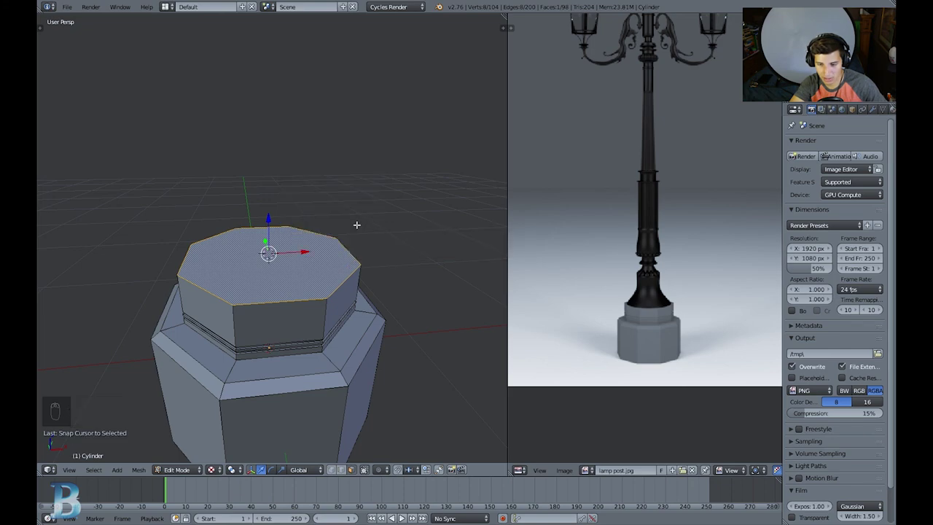
pyautogui.press('Tab')
# Deselect the base and compare its shape with the base in lamp post.jpg from several angles
pyautogui.moveTo(357, 224); pyautogui.dragTo(267, 236, button='middle')
pyautogui.scroll(-4, 270, 248)
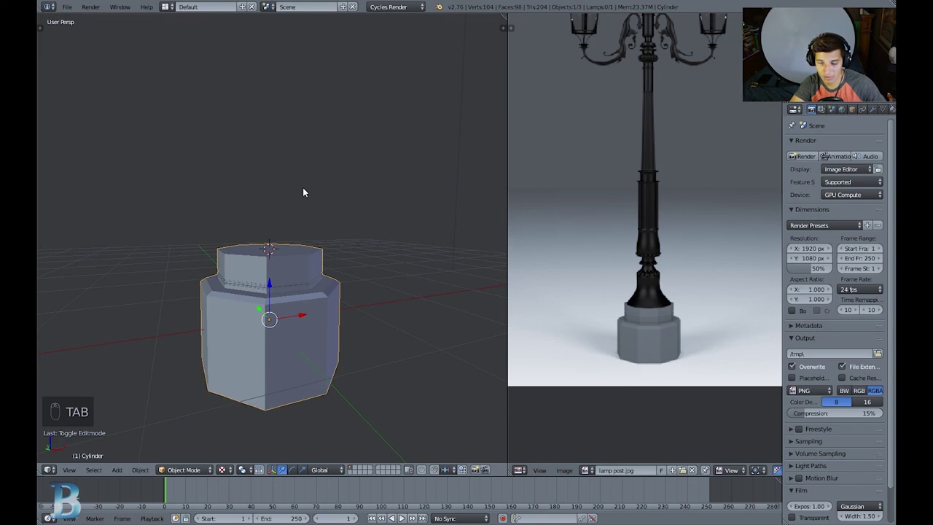
pyautogui.press('a')
pyautogui.moveTo(303, 187); pyautogui.dragTo(304, 239, button='middle')
pyautogui.press('a')
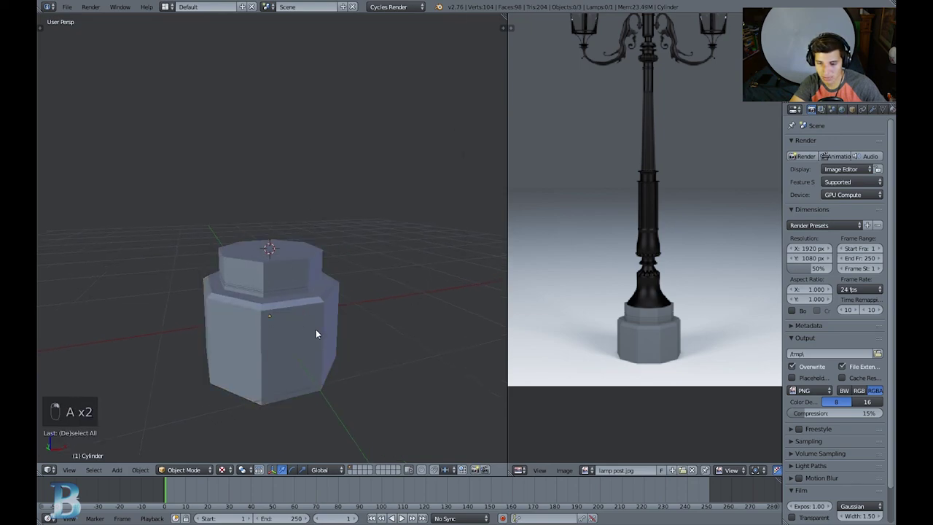
pyautogui.moveTo(286, 358); pyautogui.dragTo(276, 338, button='middle')
pyautogui.press('a')
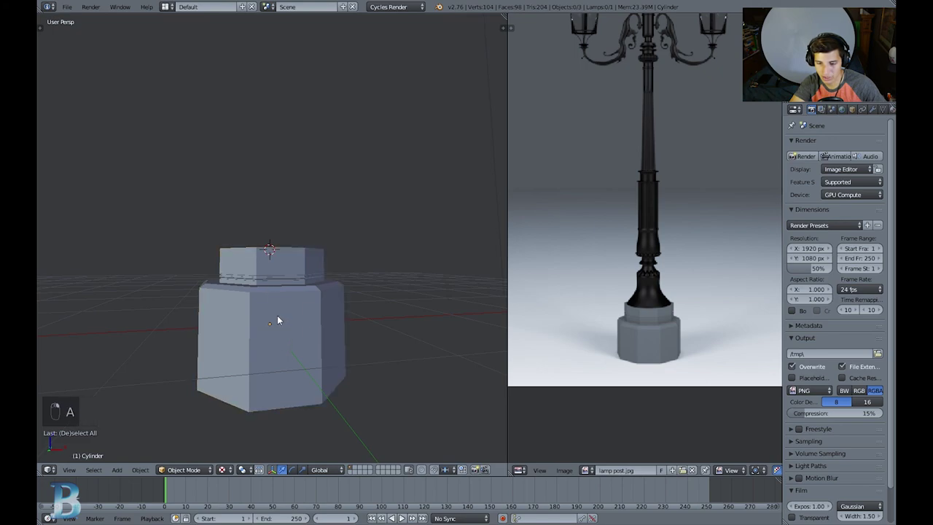
pyautogui.moveTo(668, 342); pyautogui.dragTo(663, 354, button='middle')
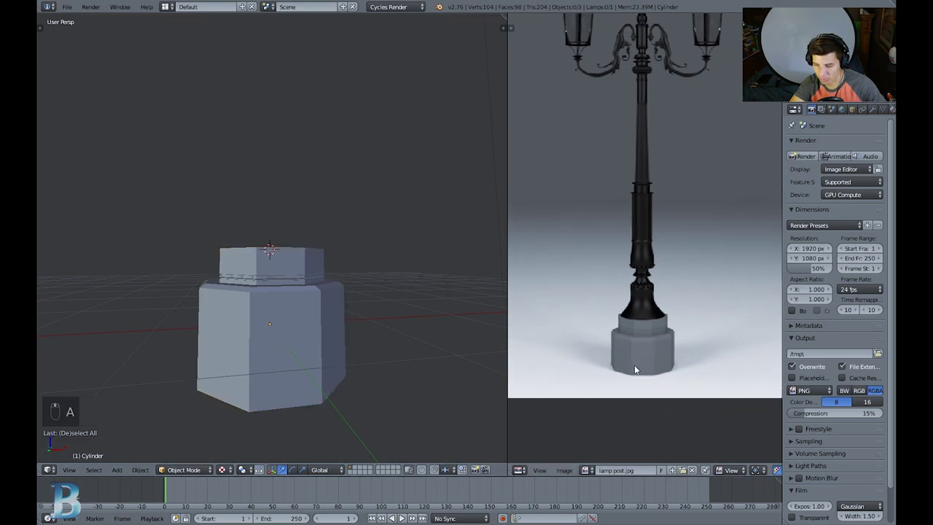
pyautogui.scroll(5, 360, 258)
pyautogui.moveTo(360, 258); pyautogui.dragTo(352, 301, button='middle')
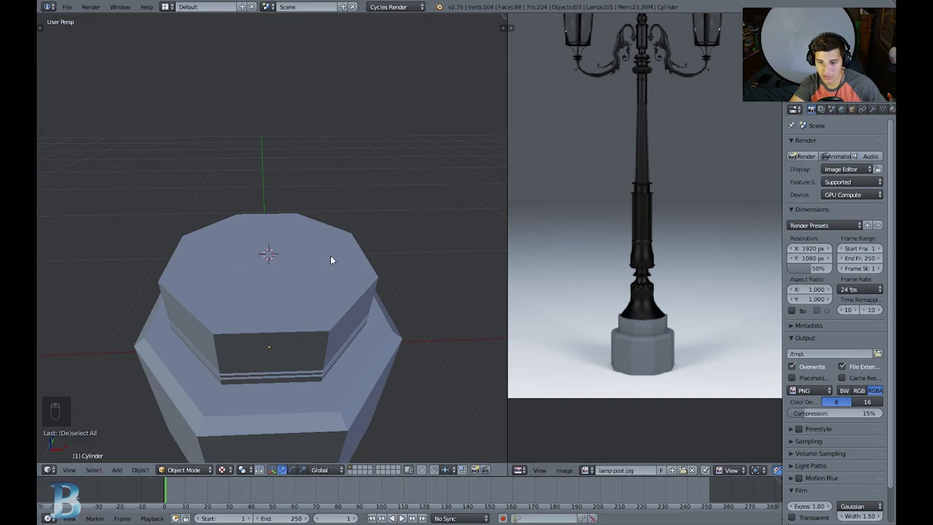
# Add a mesh cylinder at the 3D cursor on the base's top face and display its creation settings
pyautogui.hotkey('shift', 'a')
pyautogui.moveTo(331, 255)
pyautogui.click(392, 307)
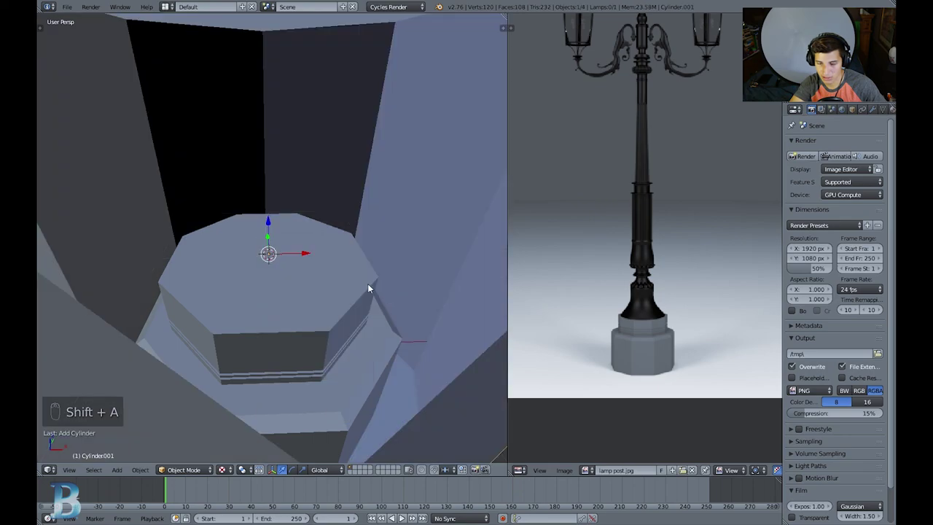
pyautogui.scroll(5, 367, 284)
pyautogui.scroll(-4, 346, 321)
pyautogui.press('t')
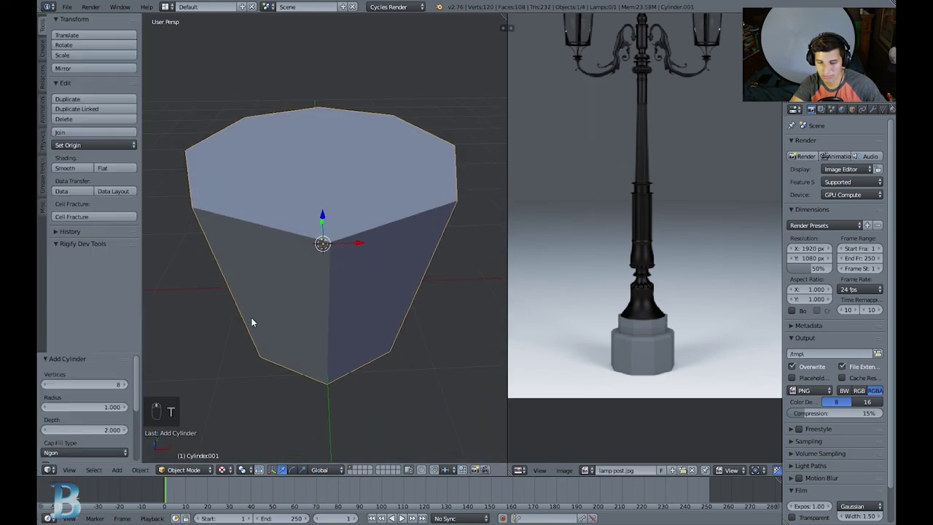
# Try vertex counts of 12 and 25 for the new cylinder
pyautogui.click(102, 384)
pyautogui.write('12')
pyautogui.press('Return')
pyautogui.scroll(-3, 270, 294)
pyautogui.moveTo(271, 294); pyautogui.dragTo(162, 364, button='middle')
pyautogui.click(107, 385)
pyautogui.write('25')
pyautogui.press('Return')
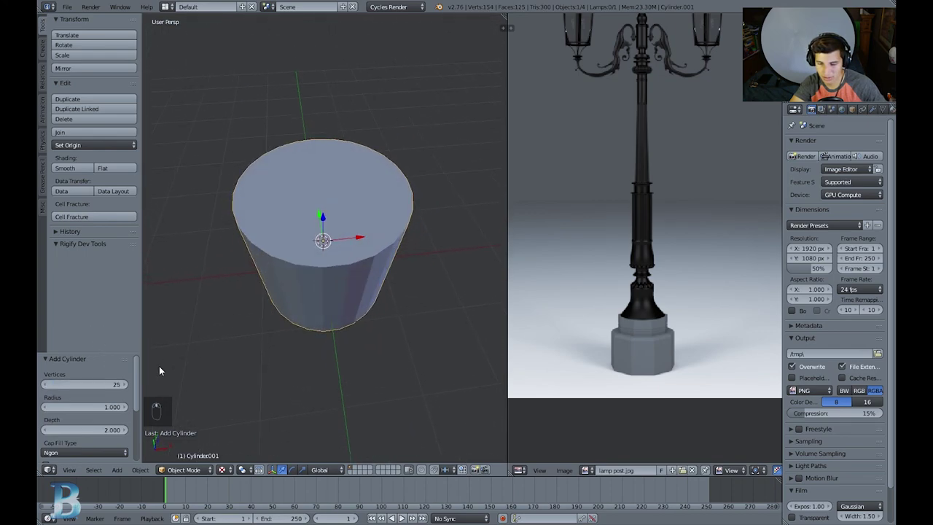
# Set the new cylinder's vertex count to 26
pyautogui.click(86, 385)
pyautogui.write('26')
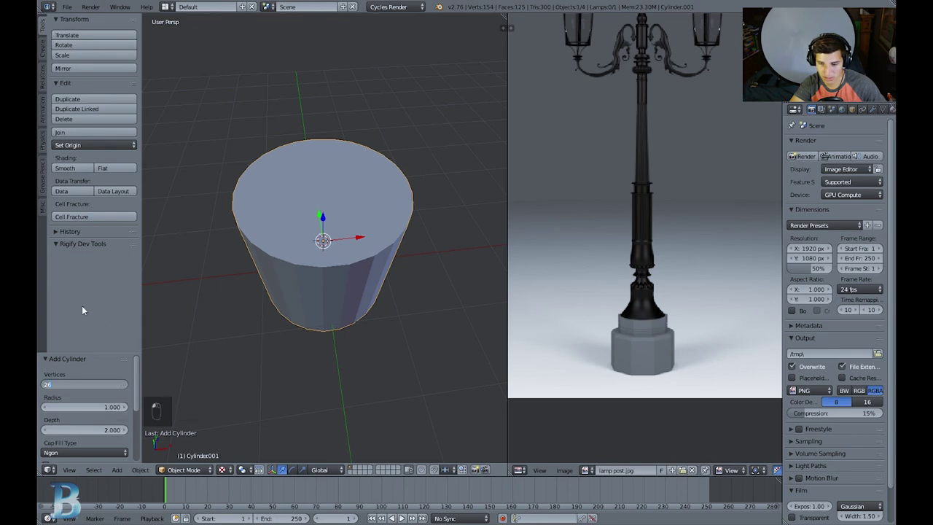
pyautogui.press('Return')
pyautogui.moveTo(345, 257); pyautogui.dragTo(388, 358, button='middle')
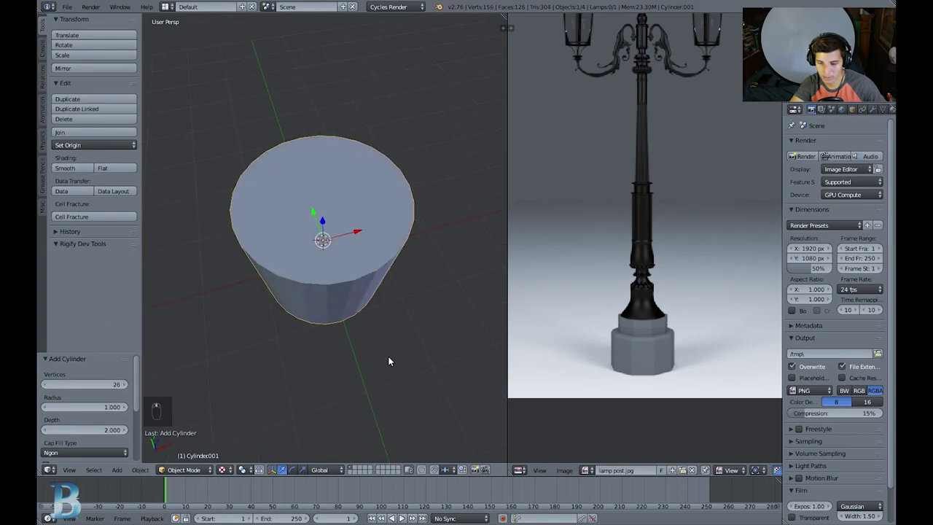
# Scale the cylinder uniformly to about 0.453 so it fits within the base's top face
pyautogui.press('s')
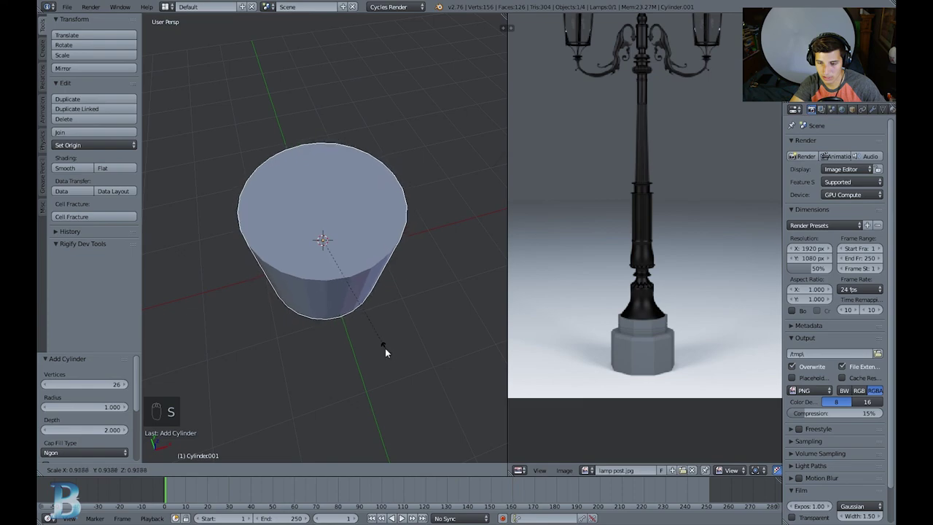
pyautogui.click(349, 296)
pyautogui.scroll(5, 350, 296)
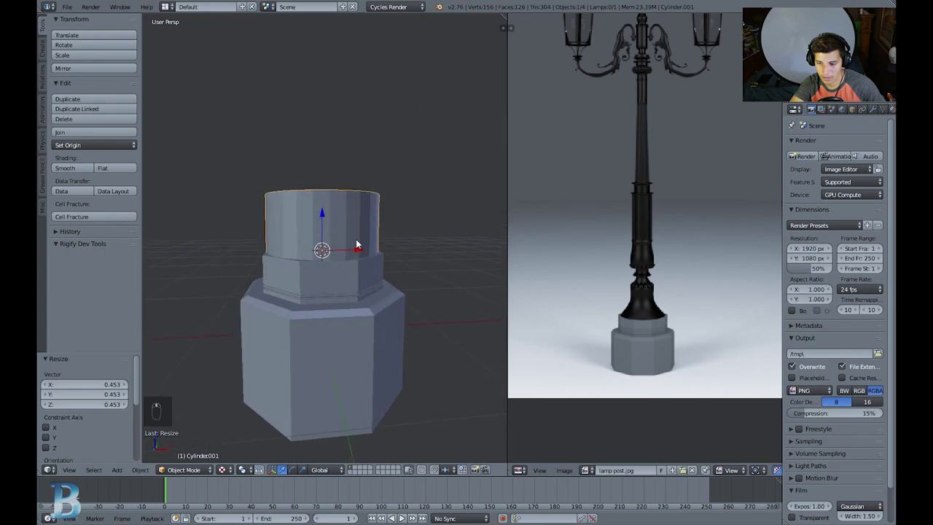
# Raise the cylinder about 0.461 along Z and fine-tune it down about 0.007 to rest on the base's top face
pyautogui.scroll(1, 363, 254)
pyautogui.press('g')
pyautogui.press('z')
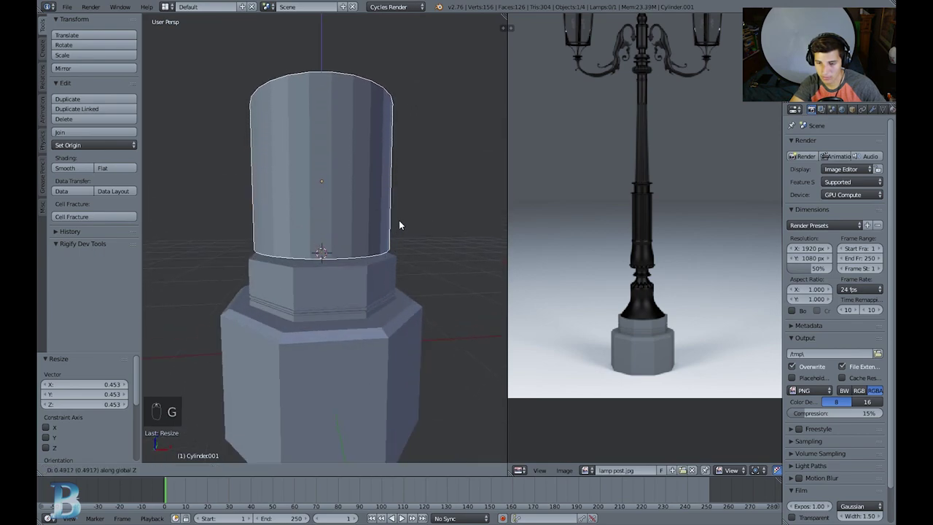
pyautogui.click(401, 235)
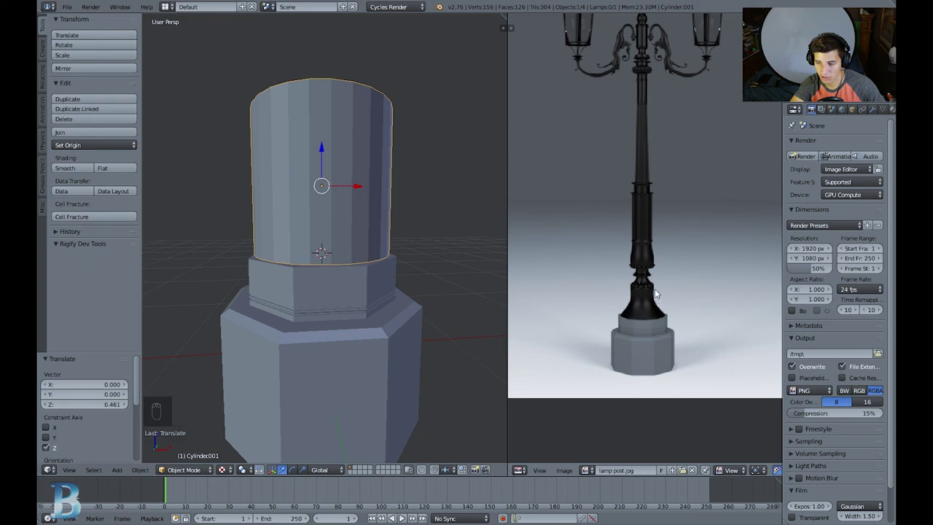
pyautogui.scroll(2, 442, 303)
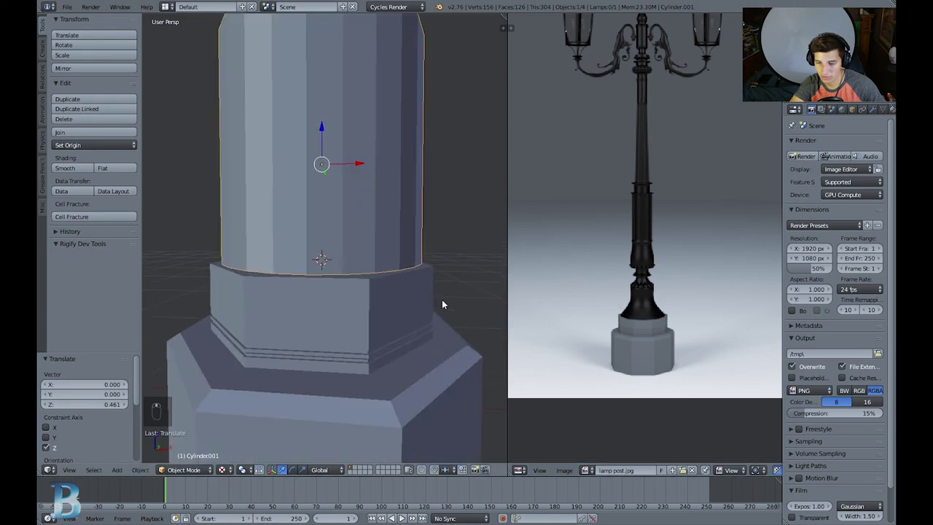
pyautogui.press('g')
pyautogui.press('z')
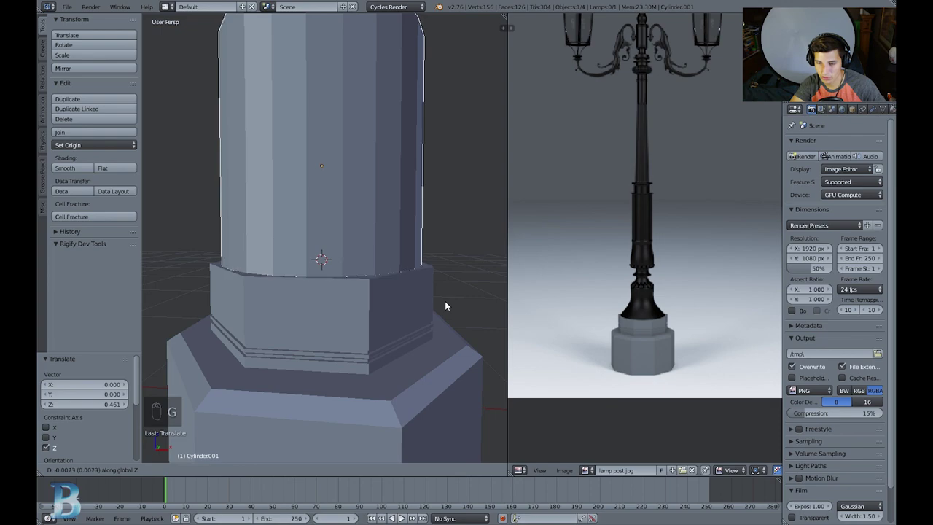
pyautogui.click(445, 306)
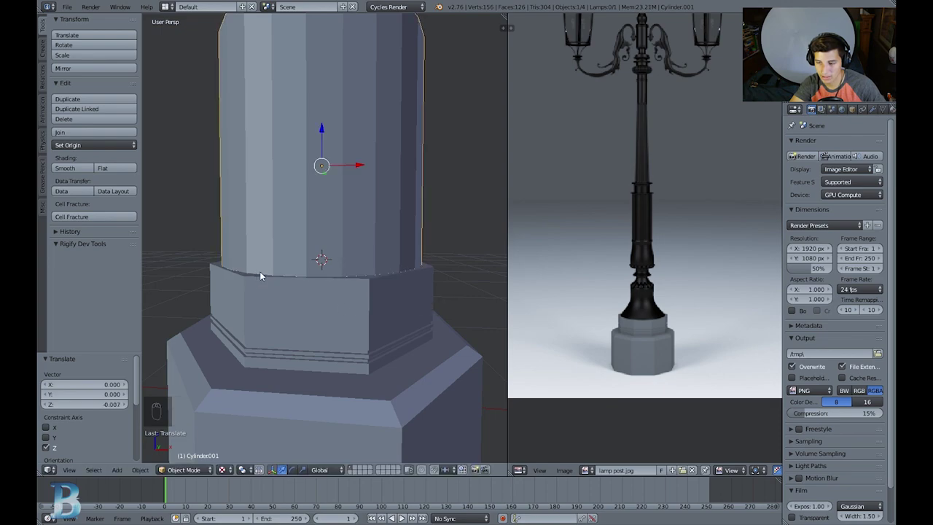
# Select the cylinder's top face in Edit Mode and scale it to about 0.589 to taper the shape
pyautogui.scroll(-2, 259, 271)
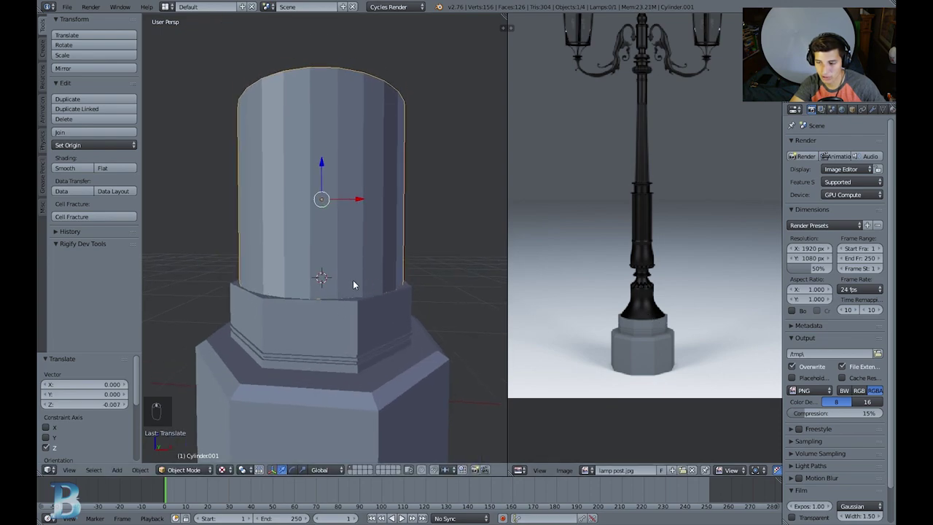
pyautogui.moveTo(355, 282); pyautogui.dragTo(368, 281, button='middle')
pyautogui.press('Tab')
pyautogui.press('a')
pyautogui.press('a')
pyautogui.moveTo(406, 240); pyautogui.dragTo(325, 197, button='middle')
pyautogui.scroll(-2, 390, 260)
pyautogui.rightClick(324, 197)
pyautogui.moveTo(431, 253); pyautogui.dragTo(404, 239, button='middle')
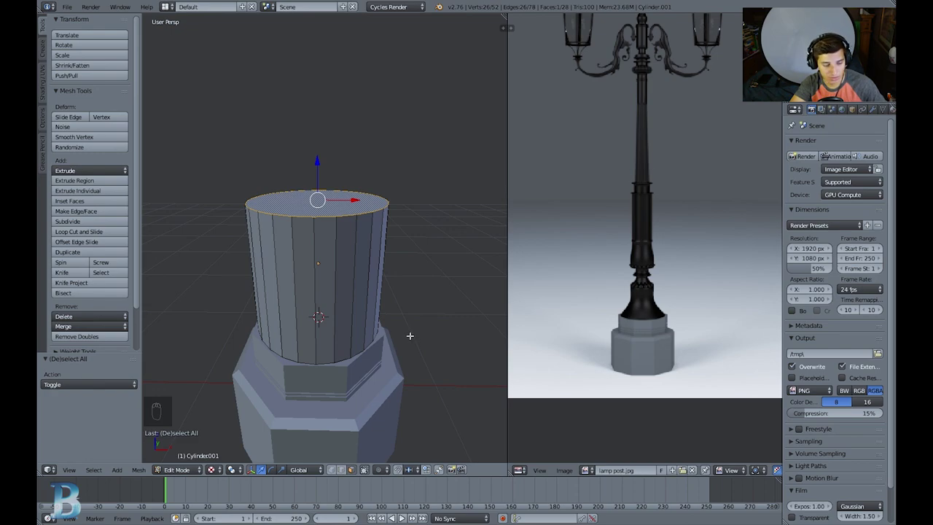
pyautogui.press('s')
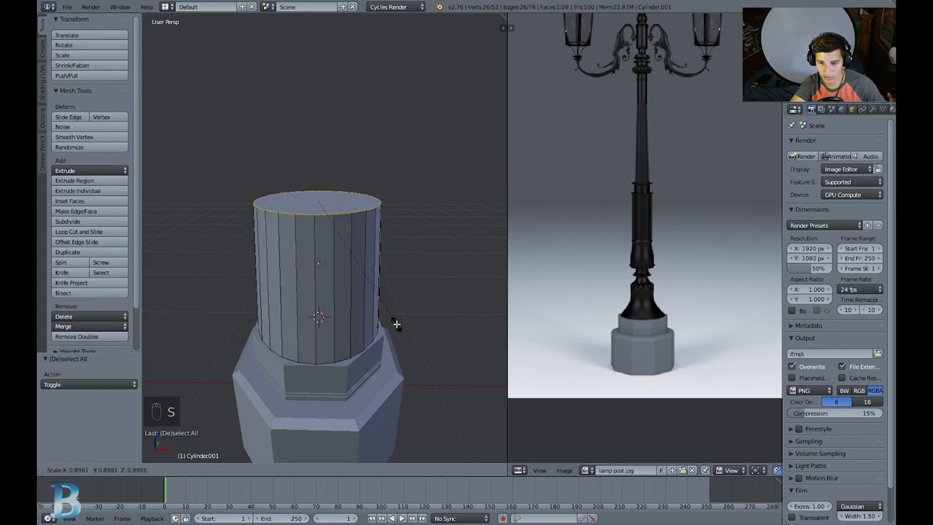
pyautogui.click(365, 284)
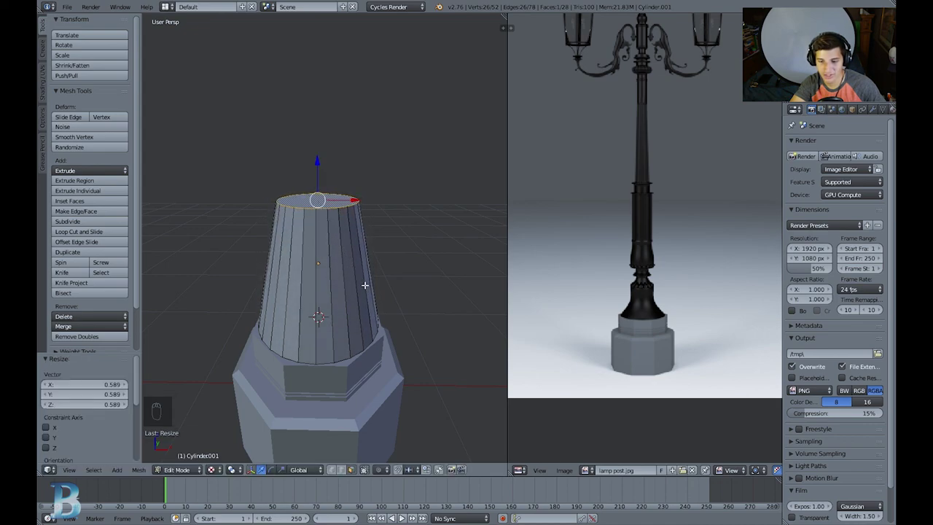
# Scale the tapered cylinder's top face again by about 0.84
pyautogui.moveTo(369, 287); pyautogui.dragTo(358, 328, button='middle')
pyautogui.press('s')
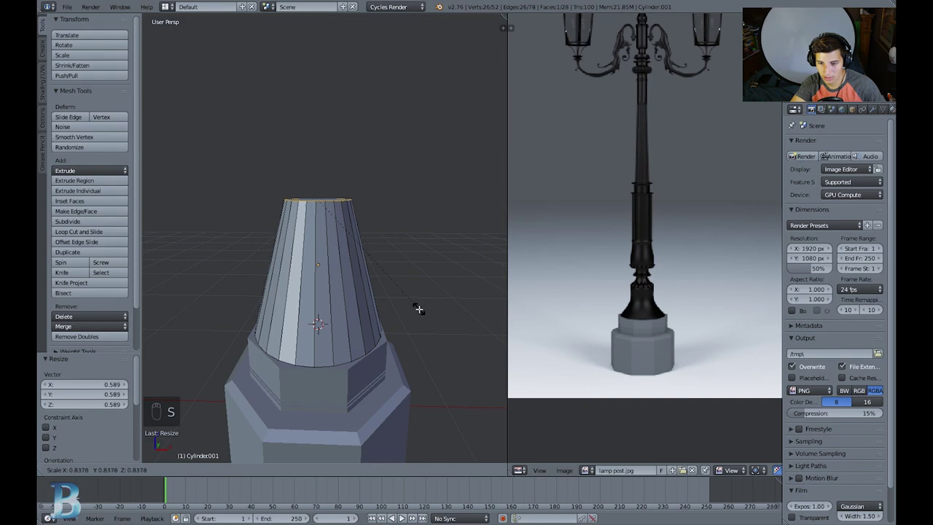
pyautogui.click(418, 309)
pyautogui.press('t')
pyautogui.press('a')
pyautogui.moveTo(290, 286); pyautogui.dragTo(304, 216, button='middle')
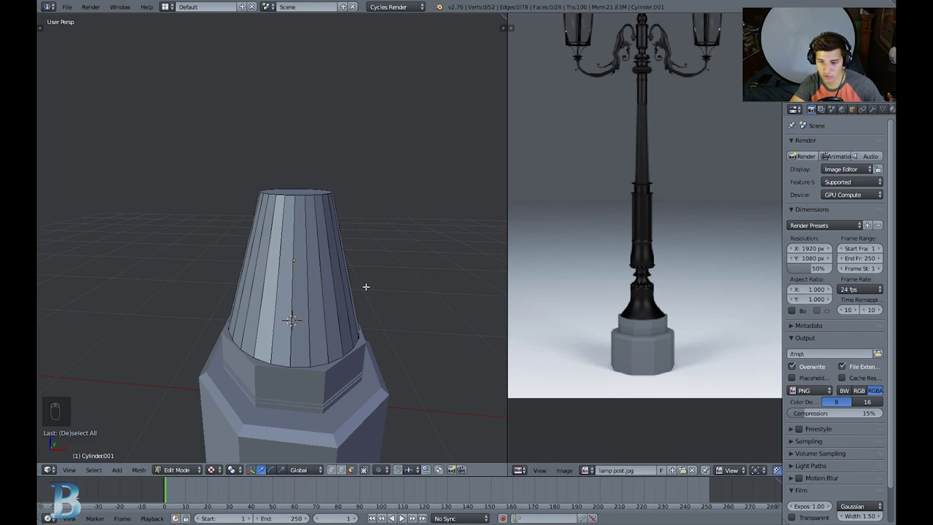
# Add one horizontal loop cut around the tapered cylinder and slide it slightly below the middle, by about 0.09
pyautogui.hotkey('ctrl', 'r')
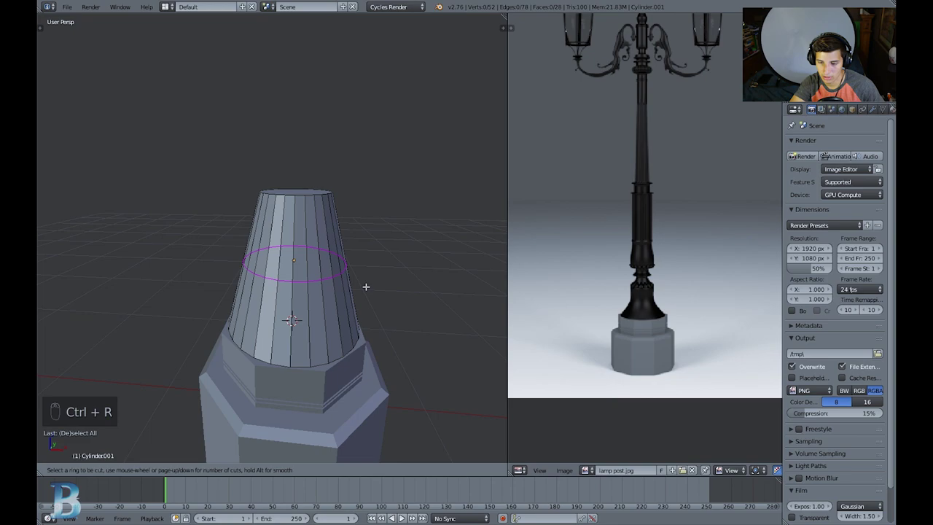
pyautogui.click(366, 287)
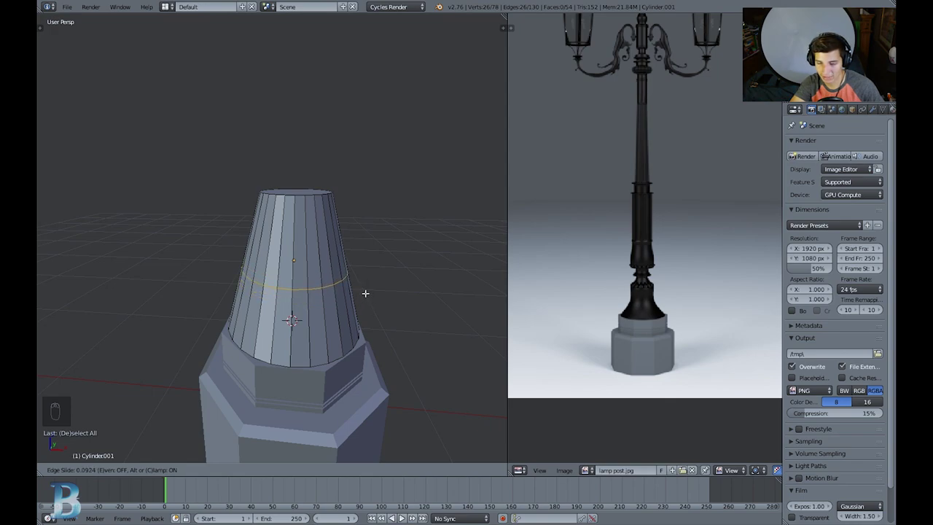
pyautogui.click(366, 293)
pyautogui.moveTo(356, 324); pyautogui.dragTo(365, 312, button='middle')
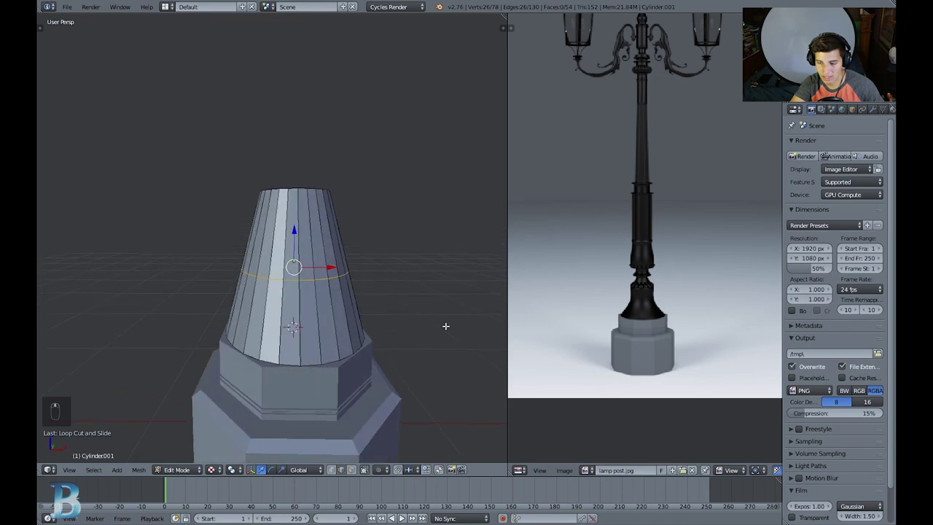
# Scale the new middle edge loop inward to about 0.8 so the lower part of the cylinder flares out
pyautogui.press('s')
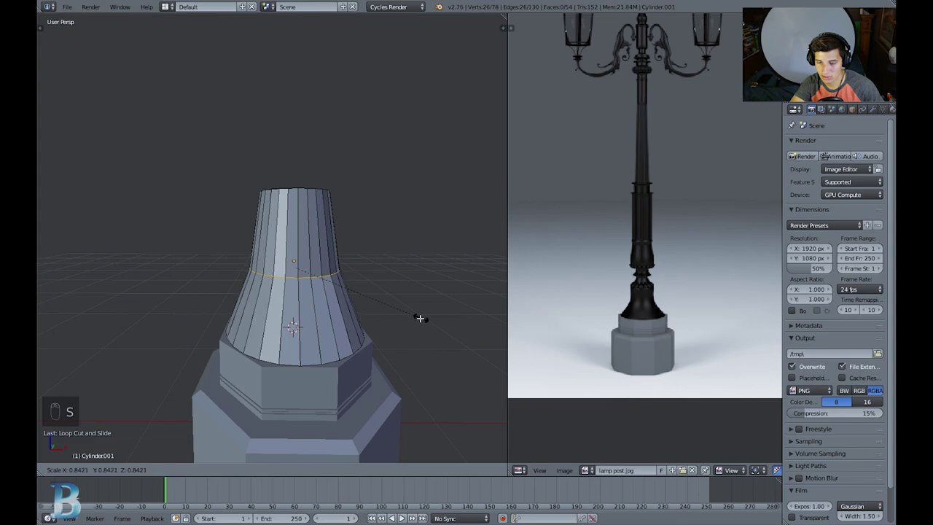
pyautogui.click(415, 316)
pyautogui.scroll(-4, 372, 325)
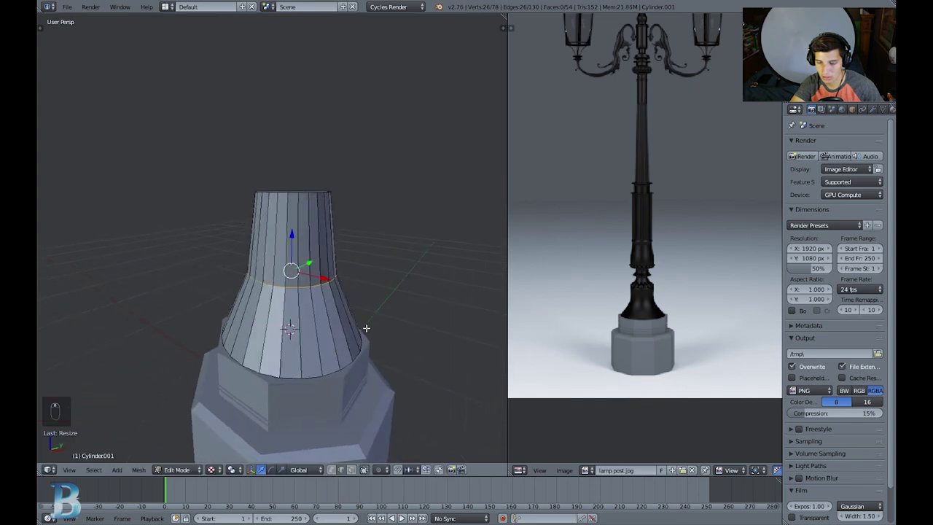
pyautogui.press('Tab')
pyautogui.press('a')
pyautogui.press('a')
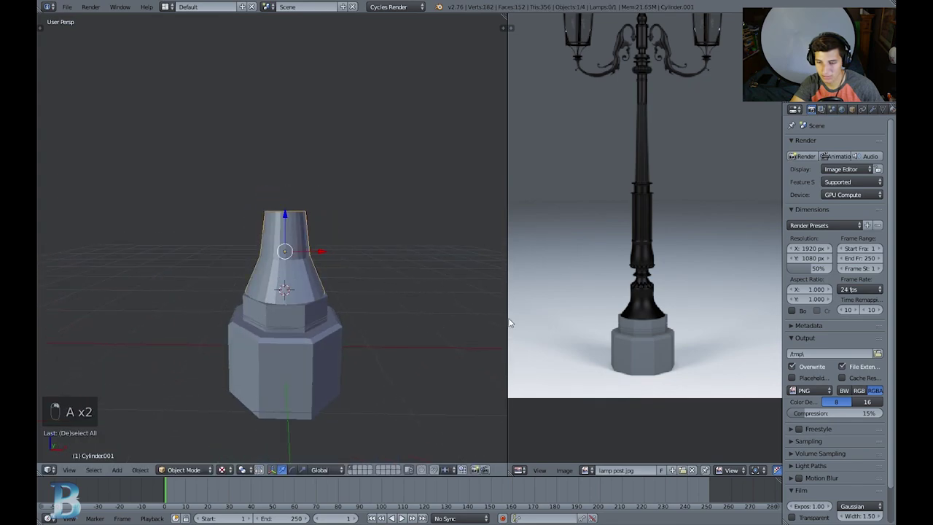
# Add a level 2 Catmull-Clark subdivision surface to the flared cylinder and display its modifier settings in a widened area
pyautogui.scroll(2, 369, 257)
pyautogui.press('Tab')
pyautogui.press('a')
pyautogui.press('a')
pyautogui.scroll(1, 379, 270)
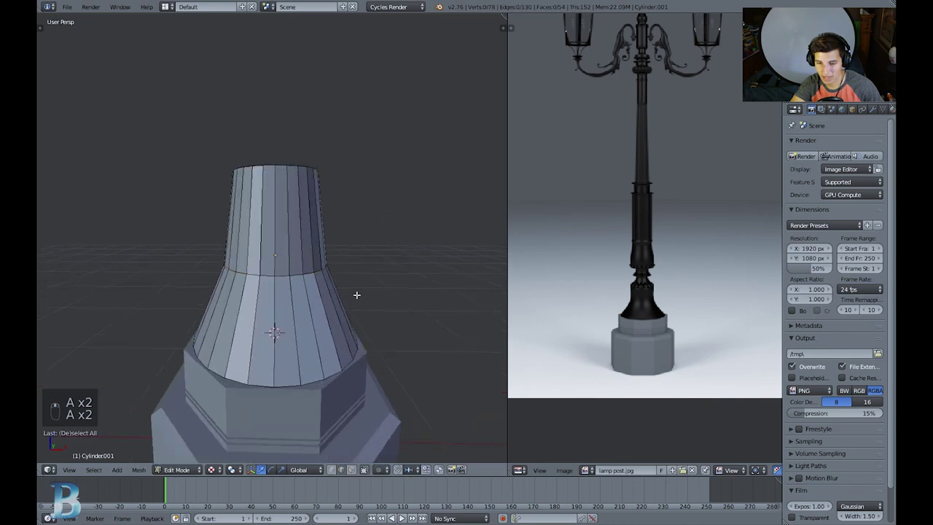
pyautogui.press('Tab')
pyautogui.click(238, 280)
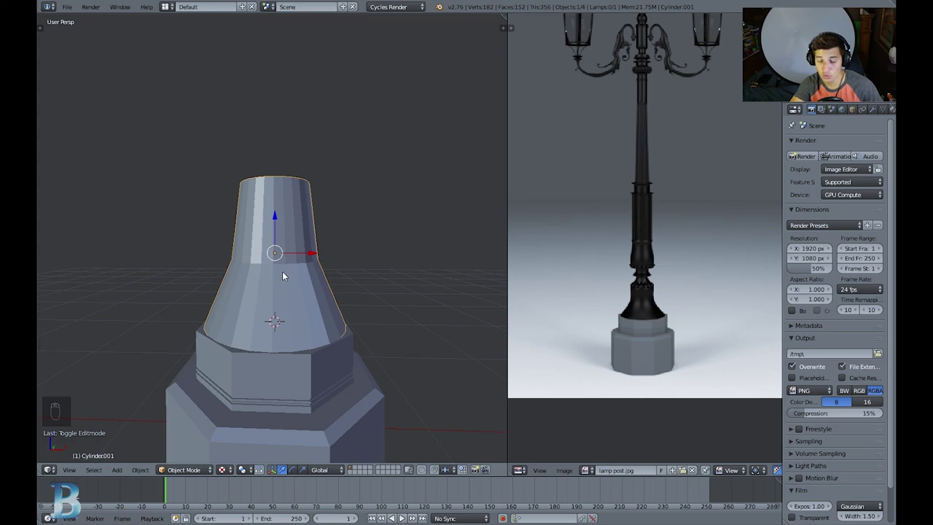
pyautogui.hotkey('ctrl', '2')
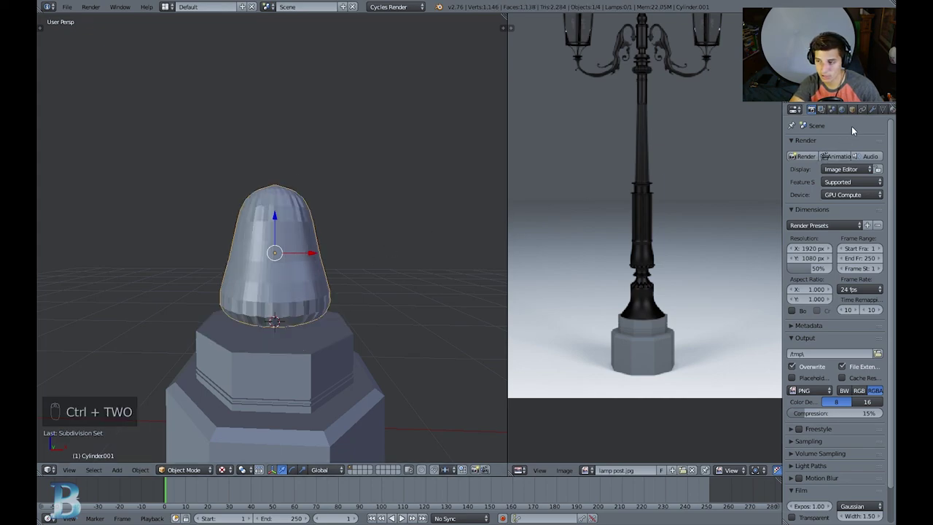
pyautogui.click(873, 110)
pyautogui.moveTo(783, 142); pyautogui.dragTo(743, 142)
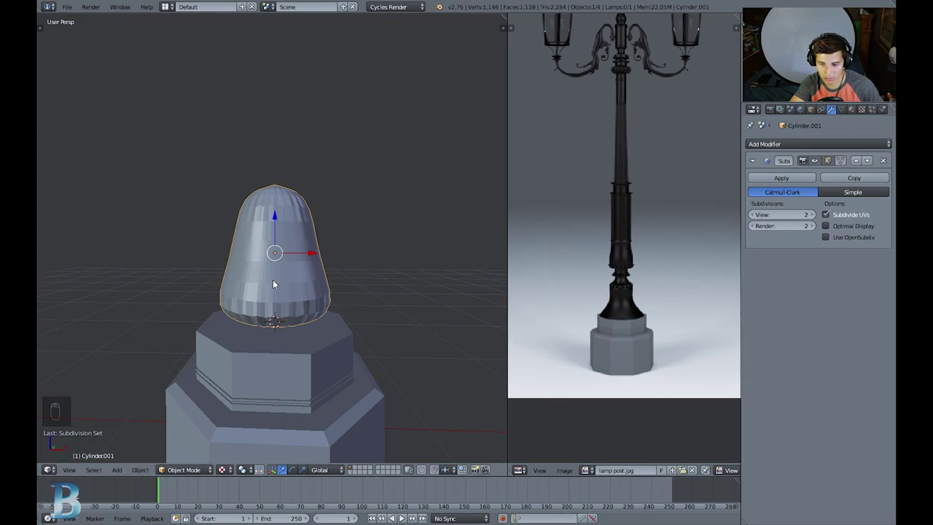
pyautogui.hotkey('ctrl', '2')
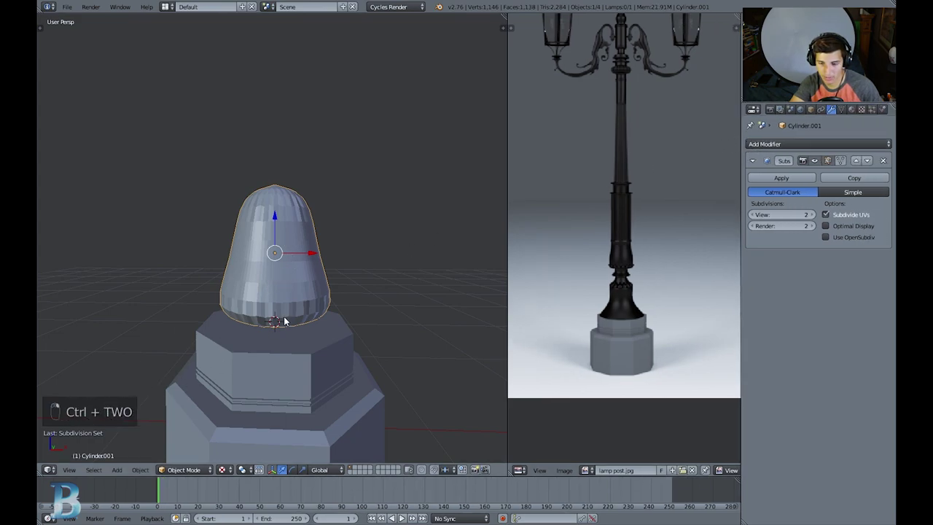
pyautogui.hotkey('ctrl', '2')
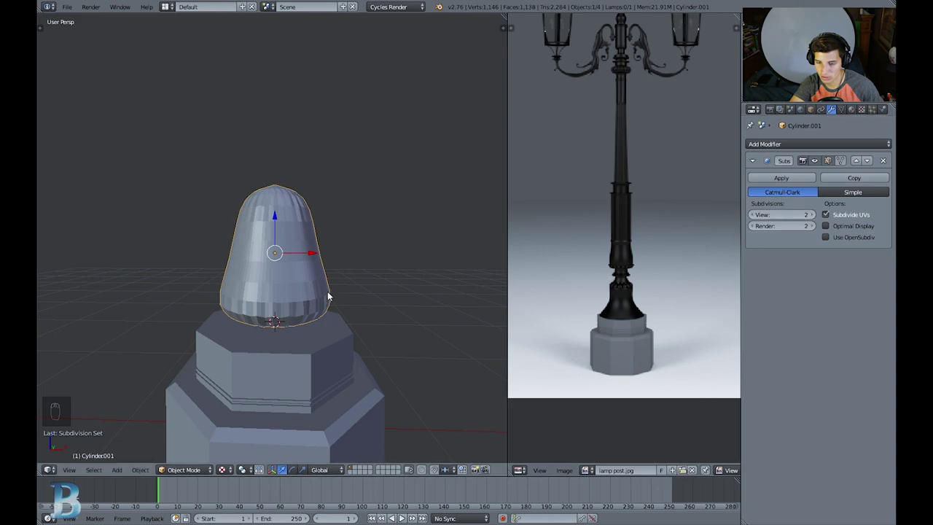
# Apply smooth shading to the subdivided cylinder
pyautogui.press('a')
pyautogui.press('a')
pyautogui.press('t')
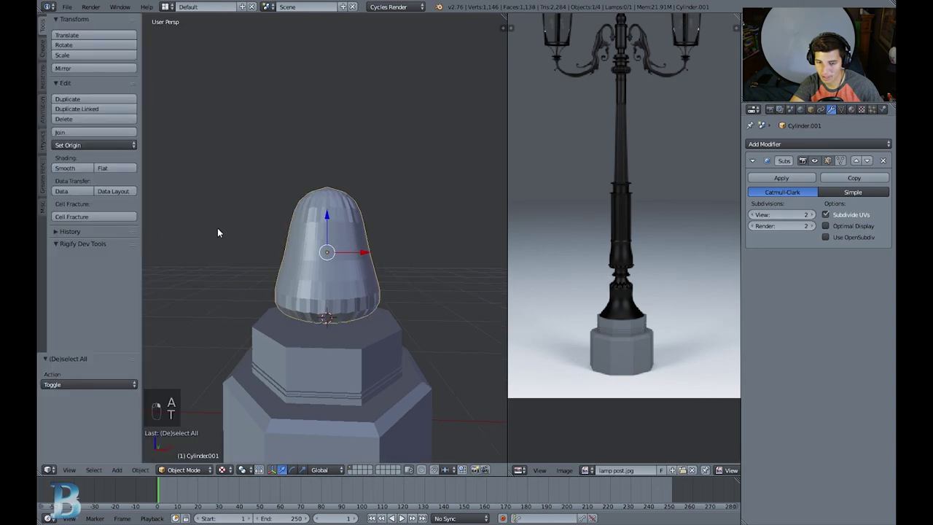
pyautogui.press('t')
pyautogui.press('t')
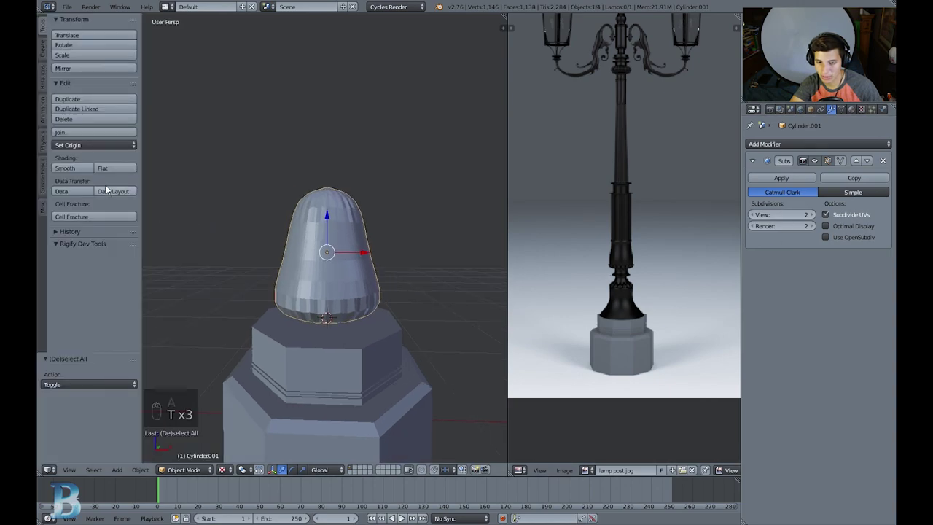
pyautogui.click(67, 168)
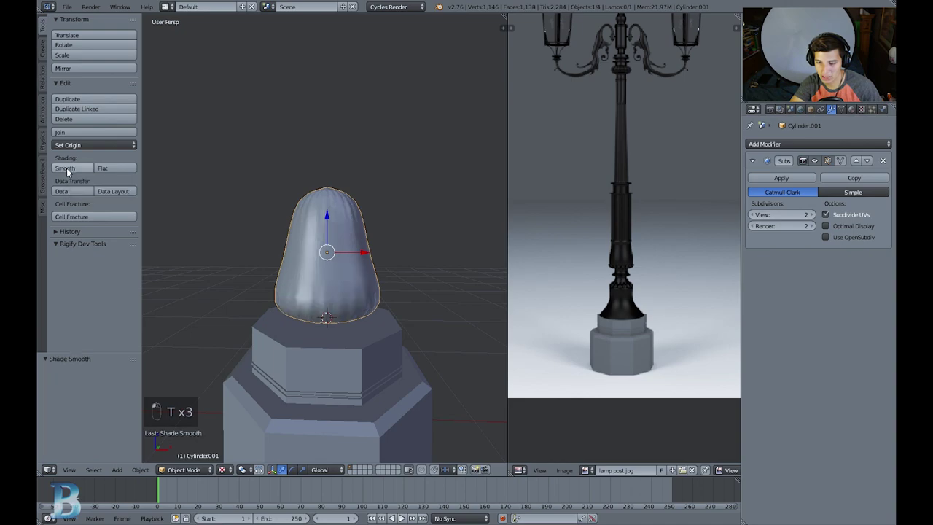
pyautogui.press('t')
pyautogui.moveTo(306, 263)
pyautogui.mouseDown(button='middle')
pyautogui.moveTo(336, 271)
pyautogui.moveTo(312, 254)
pyautogui.moveTo(306, 208)
pyautogui.moveTo(308, 216)
pyautogui.mouseUp(button='middle')
pyautogui.press('a')
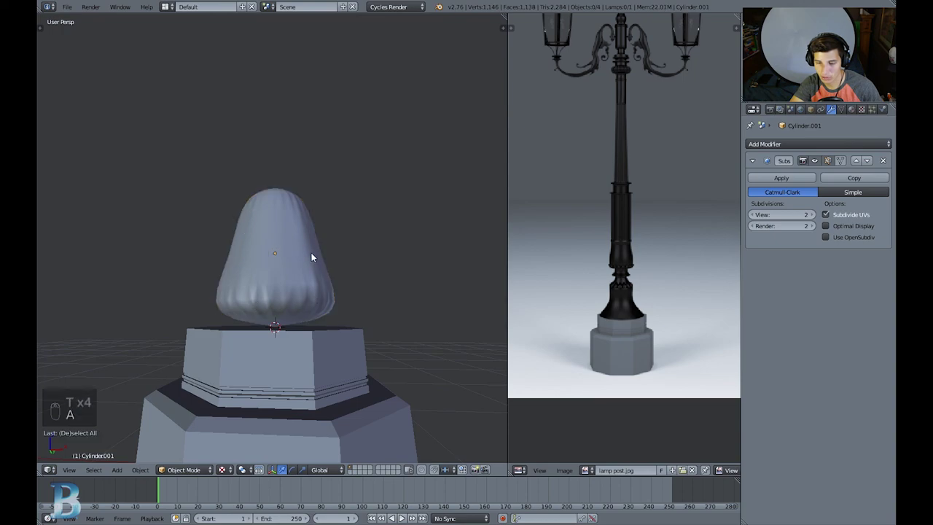
pyautogui.rightClick(276, 259)
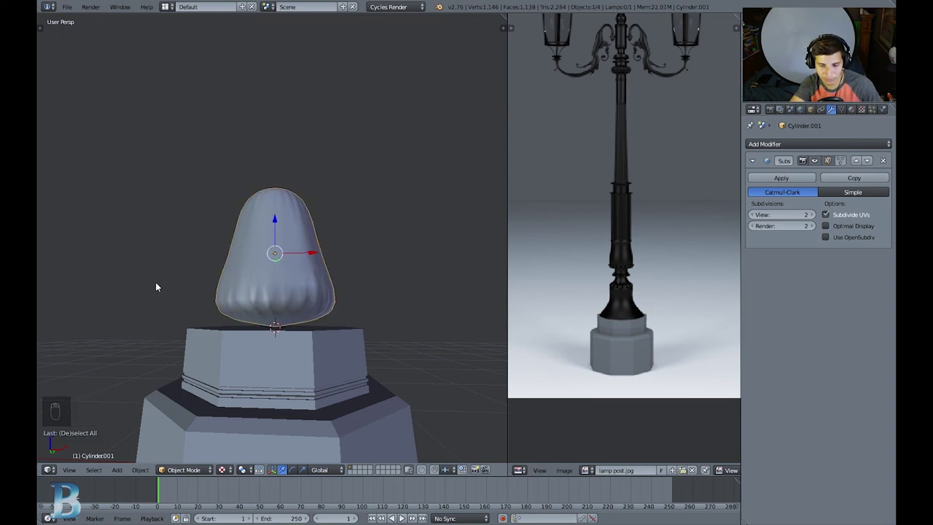
# Add a supporting loop cut in the flare and slide it about 0.91 down, close to the bottom edge
pyautogui.press('Tab')
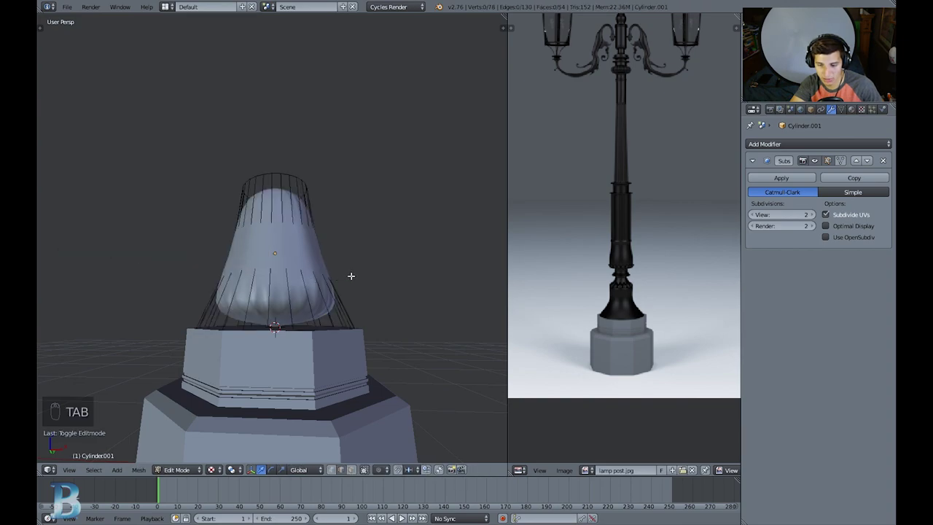
pyautogui.hotkey('ctrl', 'r')
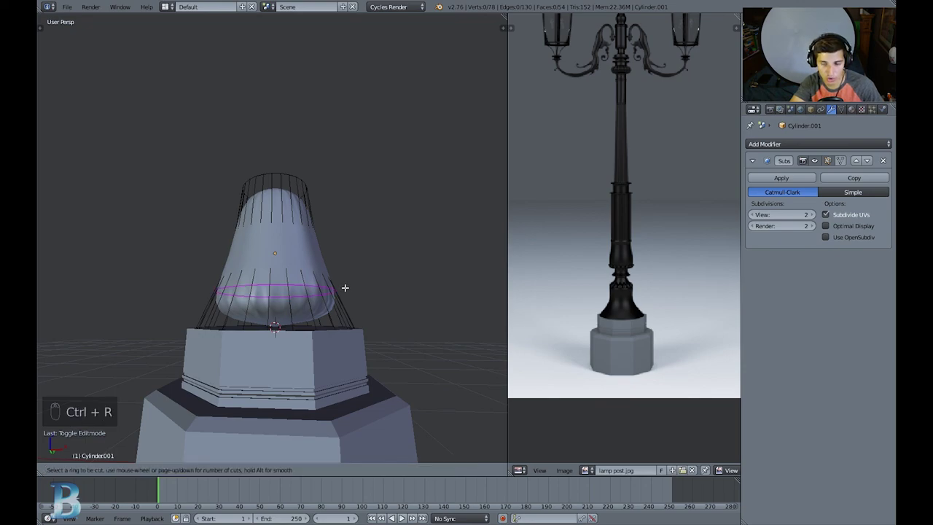
pyautogui.click(345, 287)
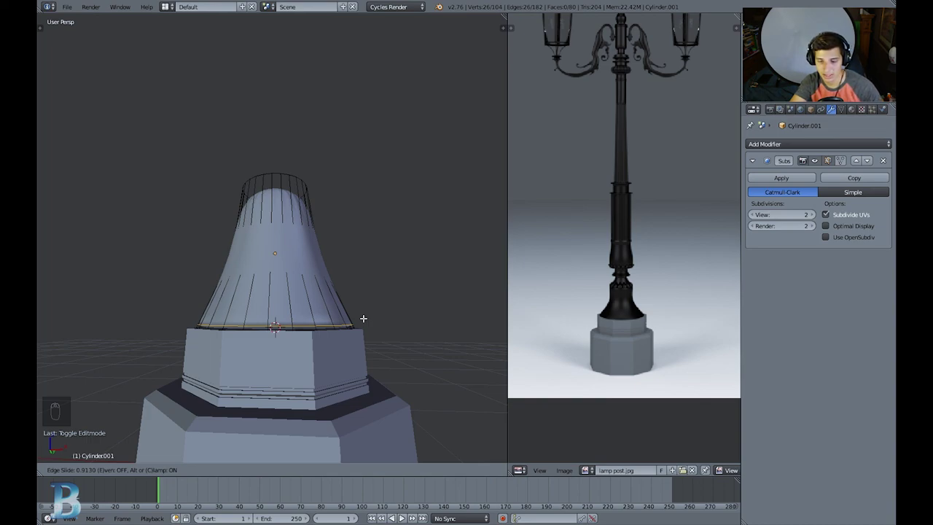
pyautogui.click(362, 319)
pyautogui.press('Tab')
pyautogui.moveTo(275, 340); pyautogui.dragTo(258, 312, button='middle')
pyautogui.press('a')
pyautogui.rightClick(267, 299)
pyautogui.press('a')
pyautogui.rightClick(326, 298)
# Add another loop cut to the lower flare and slide it slightly below the middle of that section
pyautogui.press('Tab')
pyautogui.scroll(3, 440, 313)
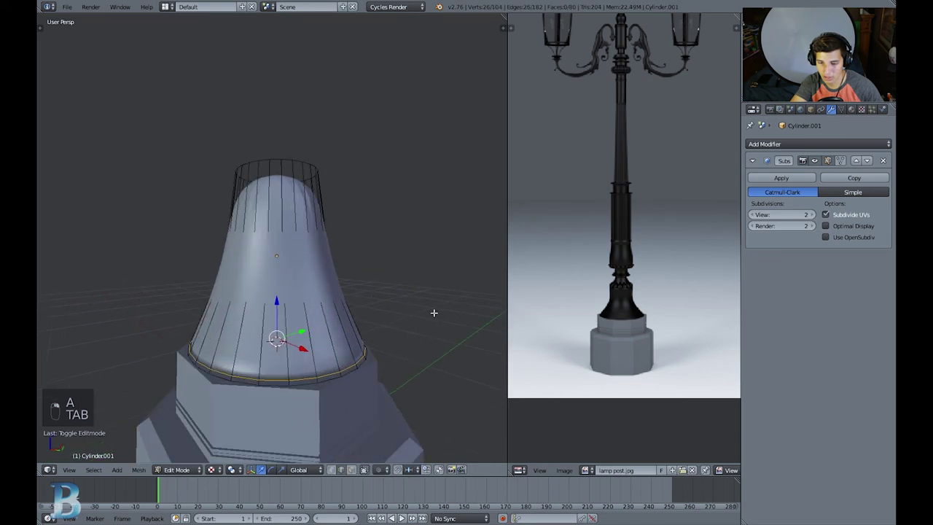
pyautogui.press('a')
pyautogui.press('a')
pyautogui.hotkey('ctrl', 'r')
pyautogui.click(353, 311)
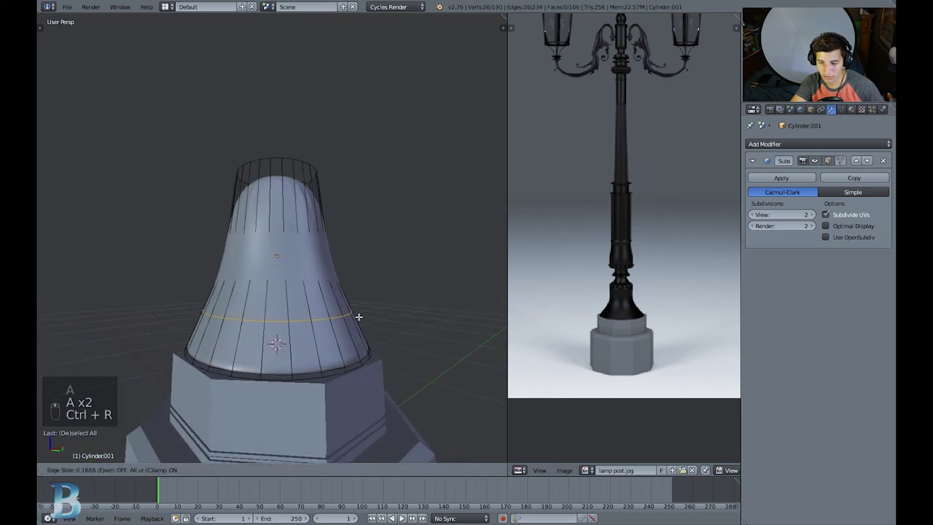
pyautogui.click(358, 321)
pyautogui.press('a')
pyautogui.scroll(1, 343, 313)
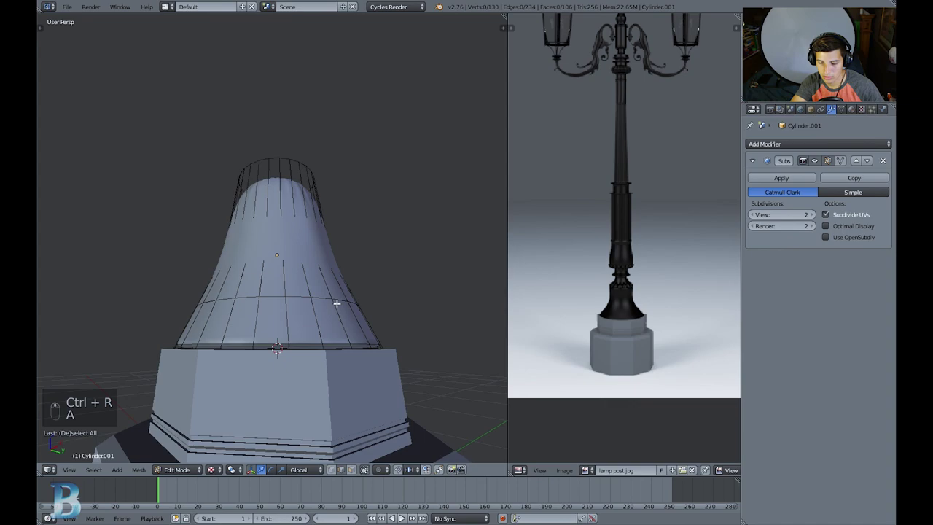
# Lower the flared cylinder about 0.007 along Z so it sits on the octagonal base
pyautogui.press('Tab')
pyautogui.press('a')
pyautogui.press('a')
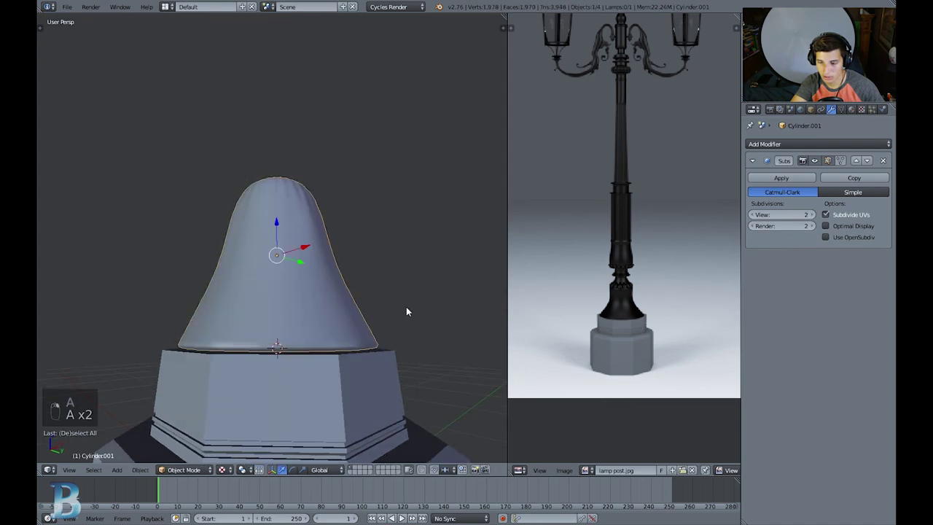
pyautogui.press('g')
pyautogui.press('z')
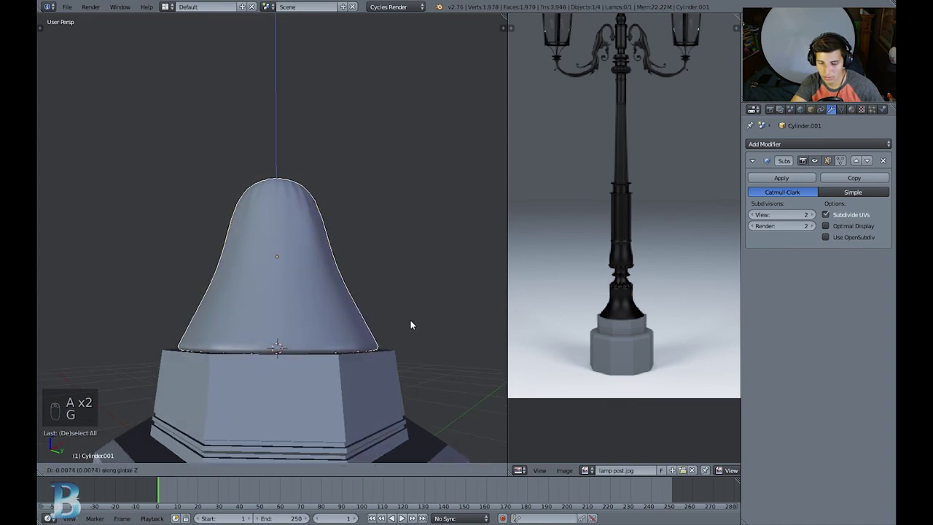
pyautogui.click(411, 322)
# Add a supporting loop cut to the upper section of the flared cylinder and slide it about 0.83 up, near the top edge
pyautogui.press('a')
pyautogui.press('a')
pyautogui.press('Tab')
pyautogui.moveTo(389, 300); pyautogui.dragTo(328, 266, button='middle')
pyautogui.press('a')
pyautogui.press('a')
pyautogui.press('a')
pyautogui.press('a')
pyautogui.hotkey('ctrl', 'r')
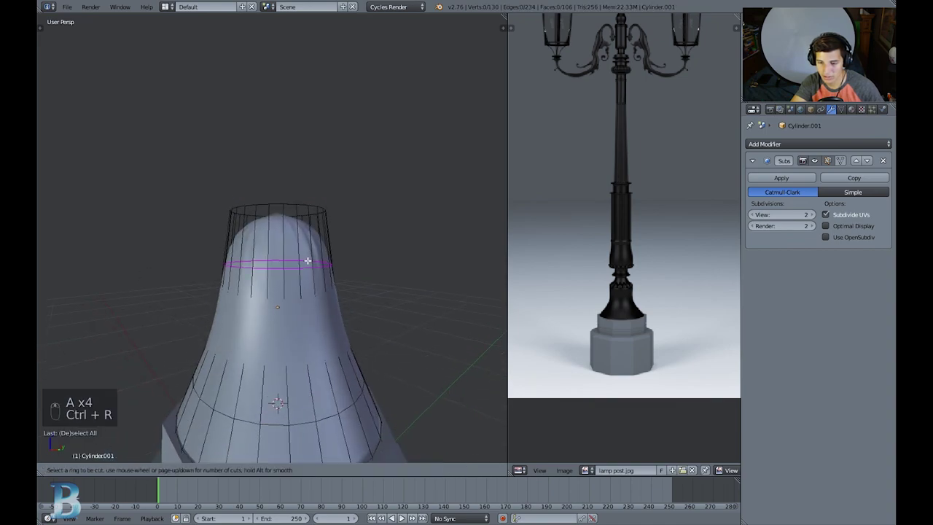
pyautogui.click(308, 256)
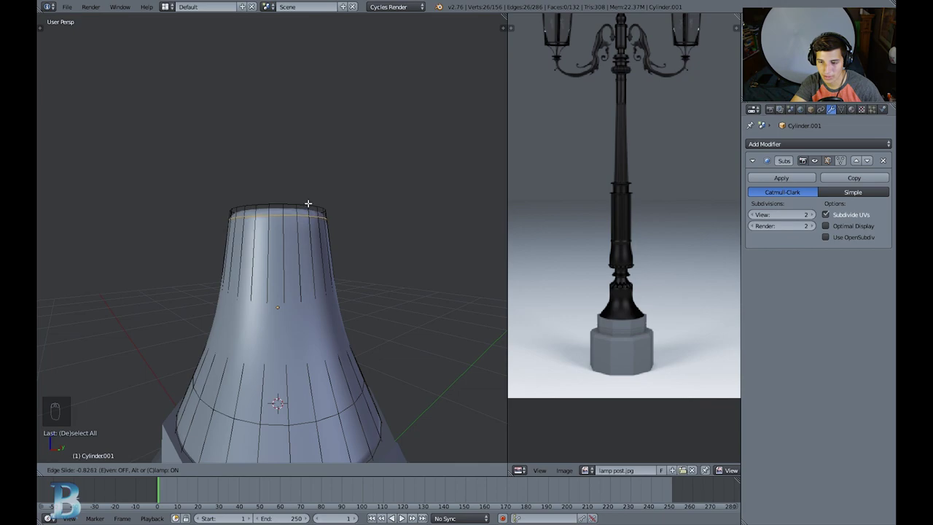
pyautogui.click(307, 203)
pyautogui.press('Tab')
pyautogui.press('a')
pyautogui.press('a')
pyautogui.scroll(-4, 138, 230)
pyautogui.moveTo(141, 232); pyautogui.dragTo(181, 244, button='middle')
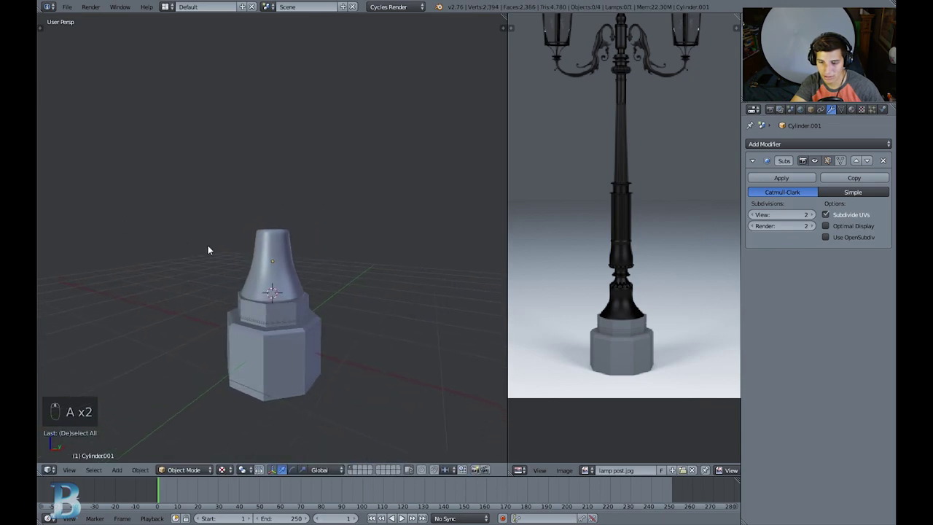
pyautogui.press('a')
pyautogui.press('Tab')
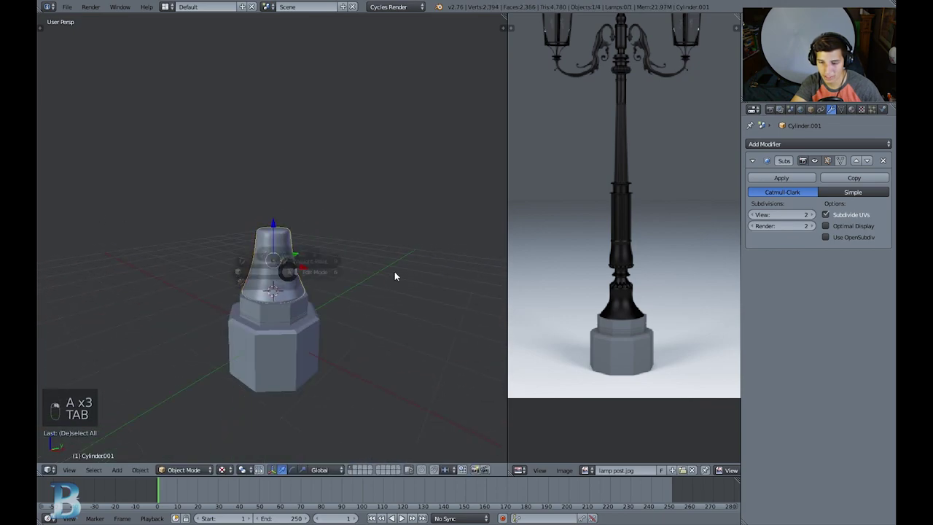
# Show the flared cylinder in solid shading during mesh editing and allow selecting the geometry on its hidden side
pyautogui.press('a')
pyautogui.press('a')
pyautogui.scroll(3, 365, 281)
pyautogui.scroll(1, 360, 290)
pyautogui.moveTo(361, 291); pyautogui.dragTo(291, 321, button='middle')
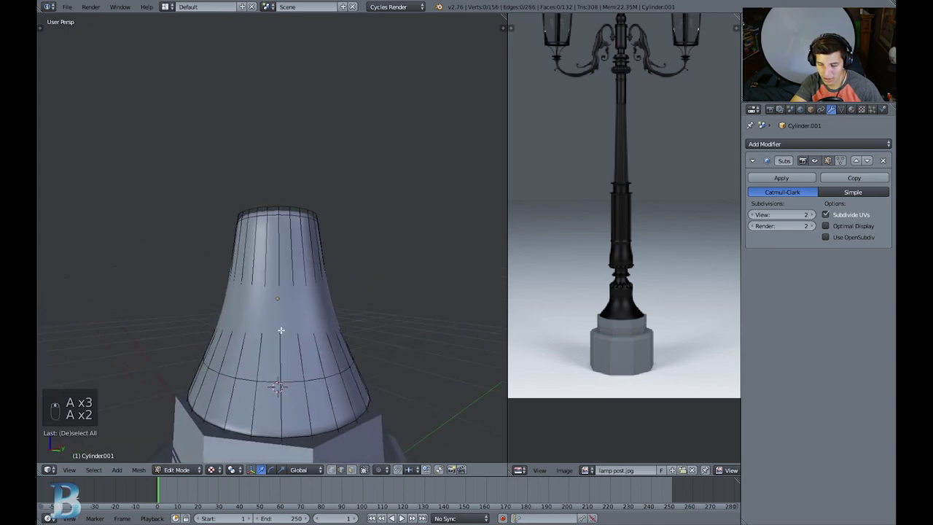
pyautogui.click(212, 469)
pyautogui.click(237, 424)
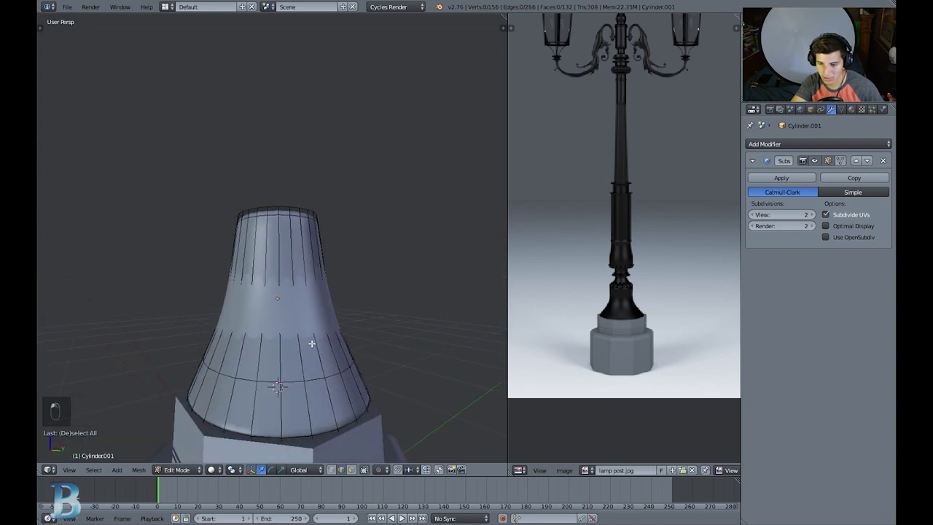
pyautogui.hotkey('alt', 'shift', 'space')
pyautogui.press('a')
pyautogui.press('a')
pyautogui.press('a')
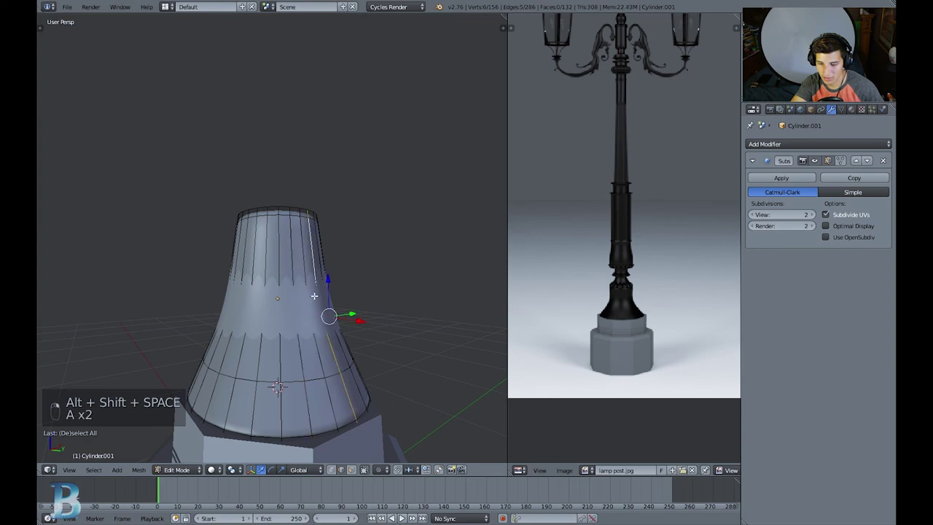
pyautogui.click(364, 470)
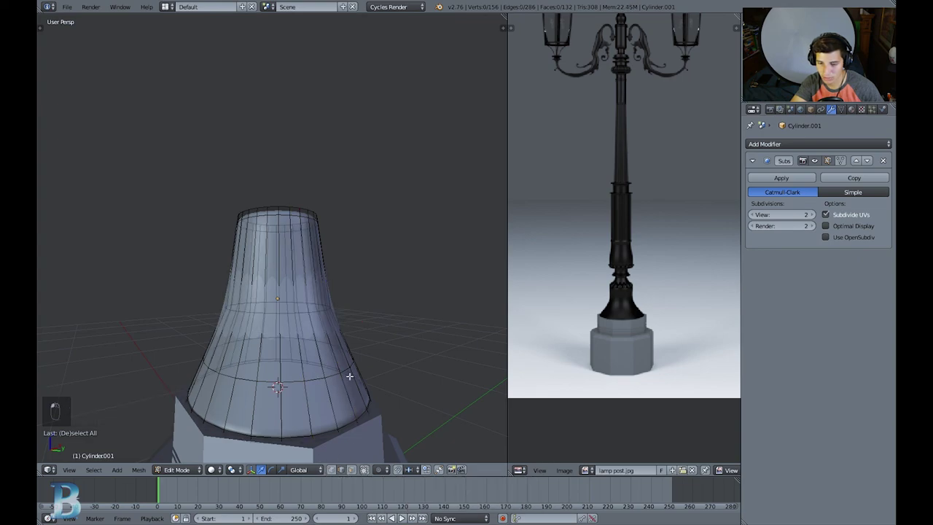
# Scale the edge loop midway up the flared cylinder inward to about 0.92
pyautogui.keyDown('alt'); pyautogui.rightClick(312, 312); pyautogui.keyUp('alt')
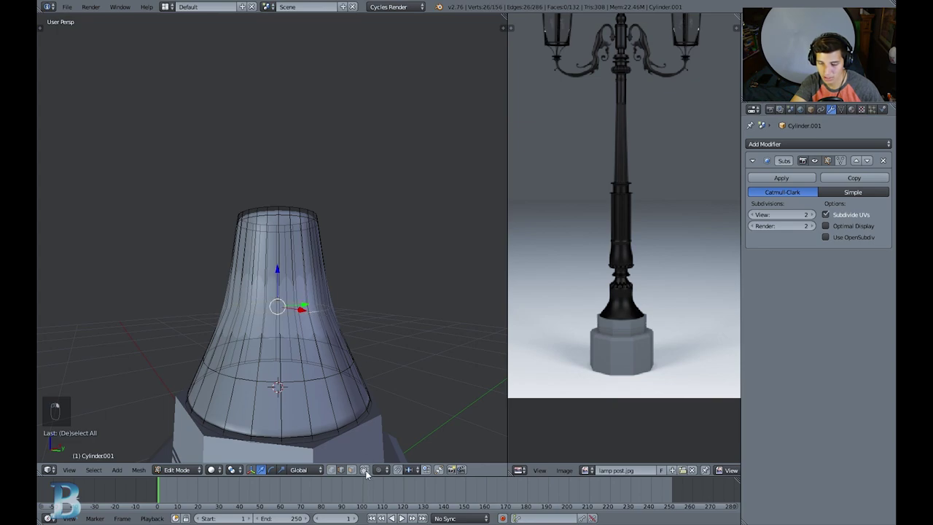
pyautogui.press('s')
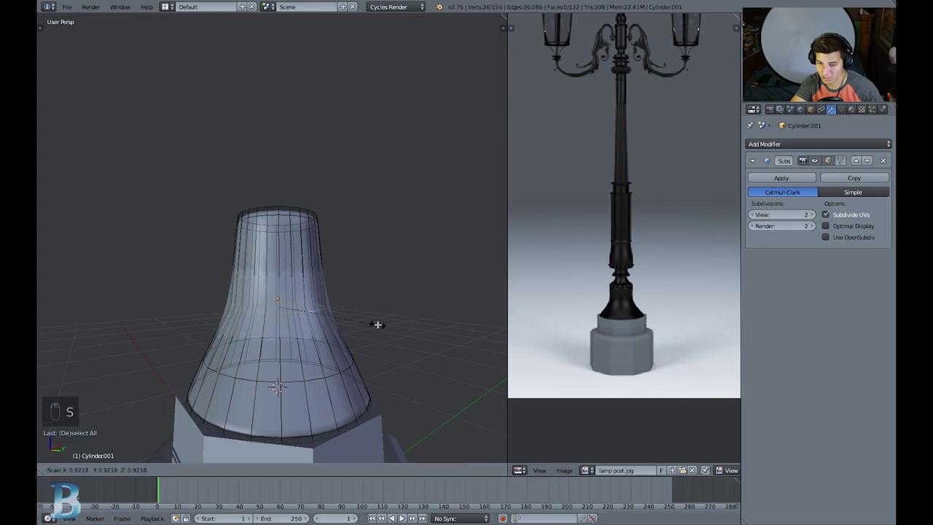
pyautogui.press('s')
pyautogui.click(340, 366)
pyautogui.press('a')
# Scale the lower and middle edge loops of the flare inward together to refine its curve
pyautogui.keyDown('alt'); pyautogui.rightClick(338, 375); pyautogui.keyUp('alt')
pyautogui.keyDown('alt'); pyautogui.keyDown('shift'); pyautogui.rightClick(306, 305); pyautogui.keyUp('shift'); pyautogui.keyUp('alt')
pyautogui.hotkey('ctrl', 'z')
pyautogui.press('s')
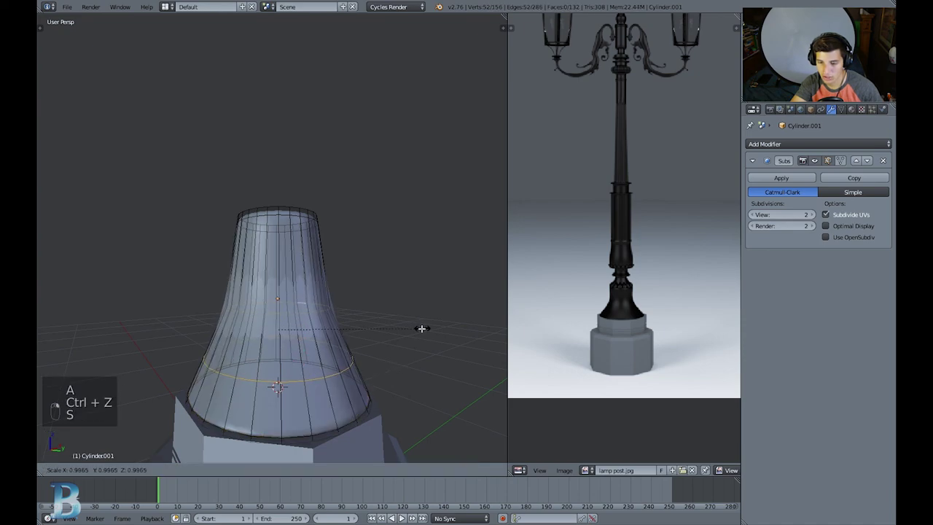
pyautogui.click(401, 326)
pyautogui.press('Tab')
pyautogui.scroll(-3, 260, 334)
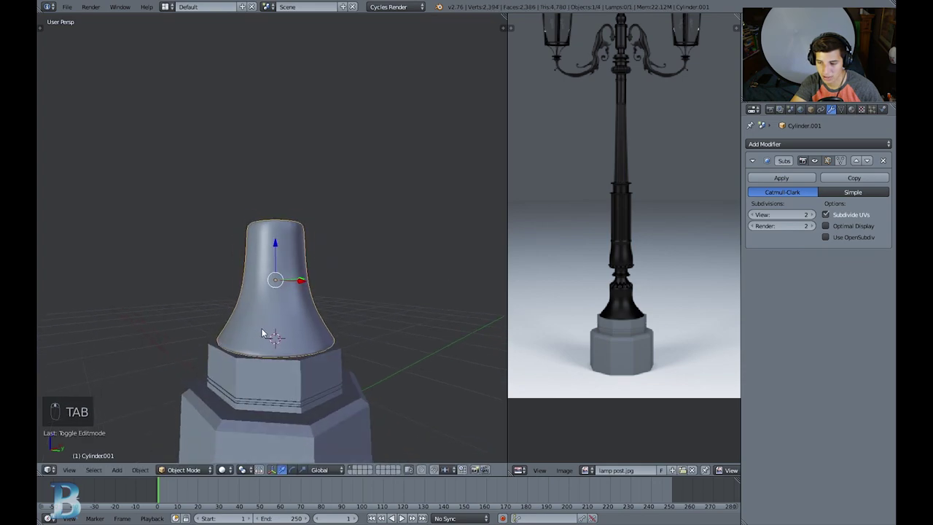
# Lower the top rim of the flared cylinder along Z to shorten the foot, and leave mesh editing with nothing selected
pyautogui.press('Tab')
pyautogui.press('a')
pyautogui.press('a')
pyautogui.press('a')
pyautogui.press('b')
pyautogui.moveTo(227, 206); pyautogui.dragTo(384, 255)
pyautogui.press('g')
pyautogui.press('z')
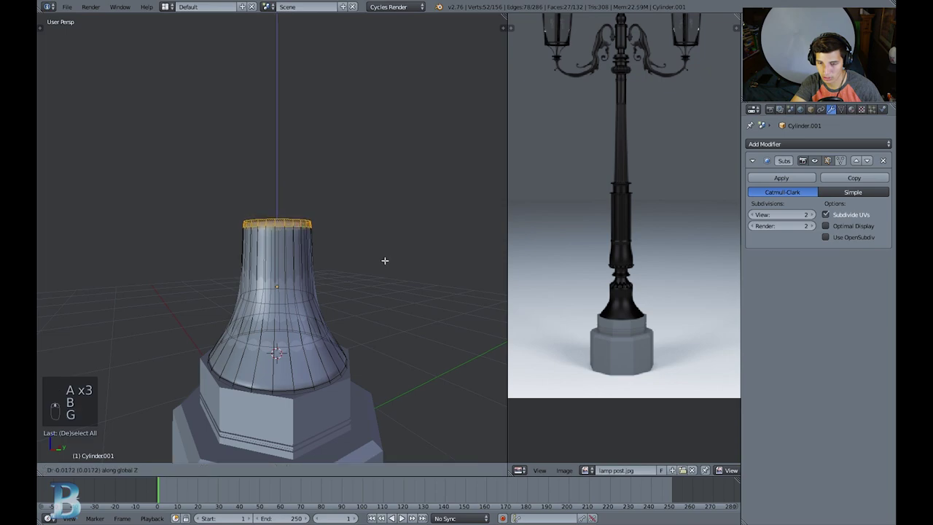
pyautogui.click(388, 272)
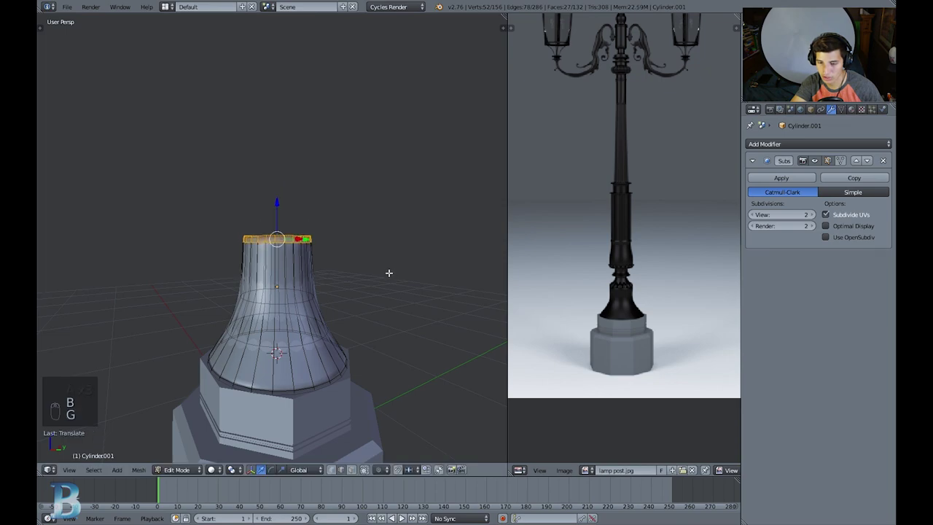
pyautogui.press('Tab')
pyautogui.press('a')
pyautogui.press('a')
# Examine the flared foot on its octagonal base from several angles and compare it with the full lamp post reference
pyautogui.scroll(-5, 241, 291)
pyautogui.moveTo(307, 306); pyautogui.dragTo(347, 299, button='middle')
pyautogui.scroll(-2, 313, 321)
pyautogui.scroll(3, 347, 298)
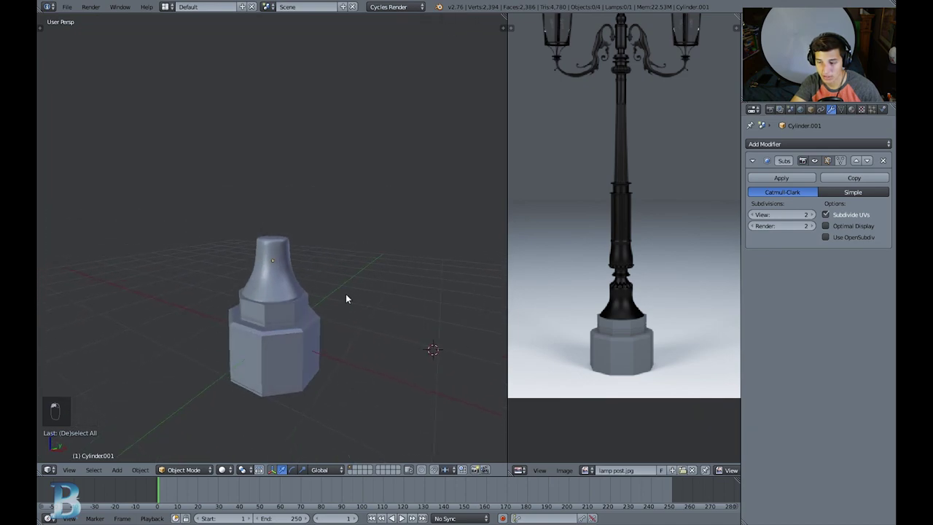
pyautogui.scroll(1, 325, 272)
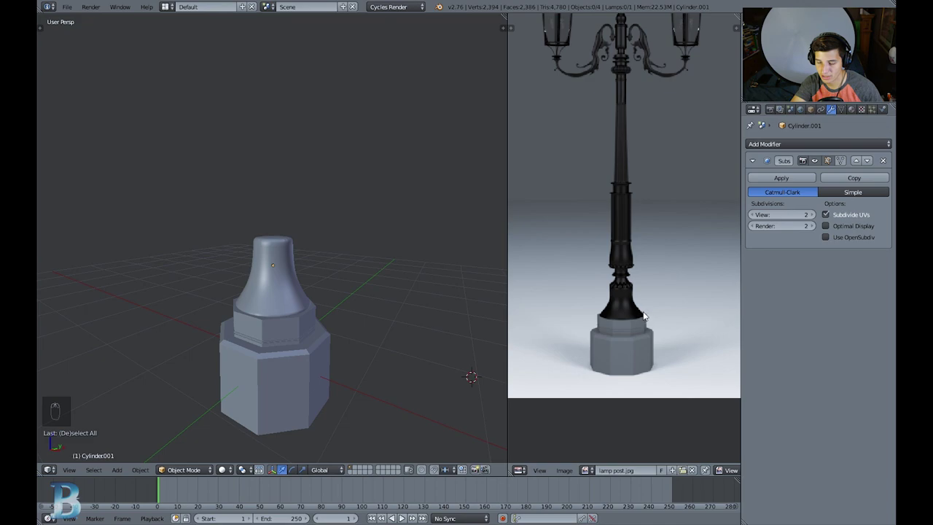
pyautogui.moveTo(448, 299); pyautogui.dragTo(384, 317, button='middle')
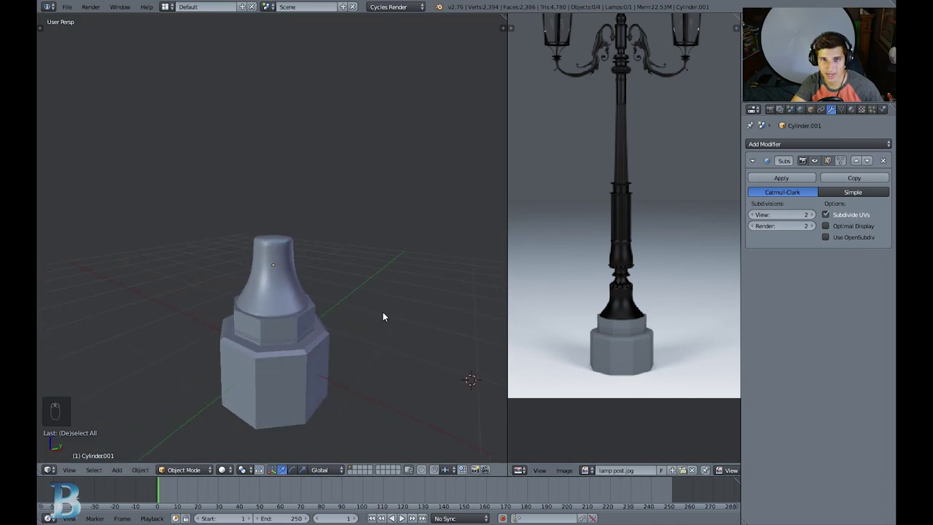
pyautogui.moveTo(310, 286); pyautogui.dragTo(290, 316, button='middle')
pyautogui.moveTo(323, 277); pyautogui.dragTo(287, 225, button='middle')
pyautogui.scroll(2, 287, 225)
pyautogui.moveTo(299, 347); pyautogui.dragTo(336, 280, button='middle')
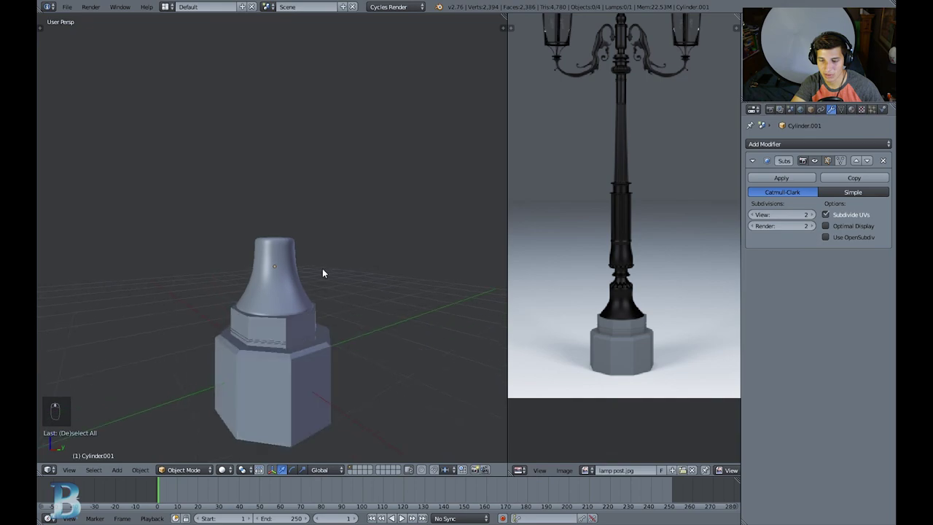
pyautogui.scroll(-2, 614, 294)
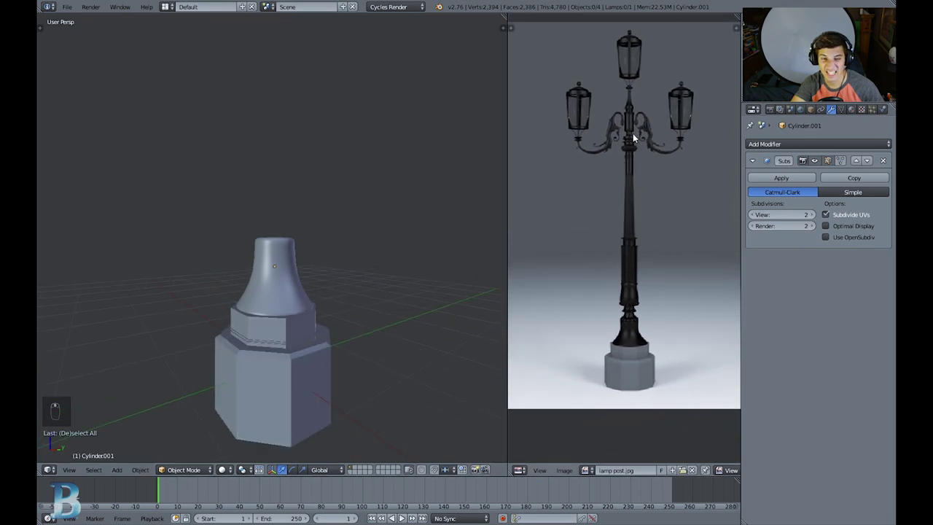
pyautogui.scroll(-3, 358, 236)
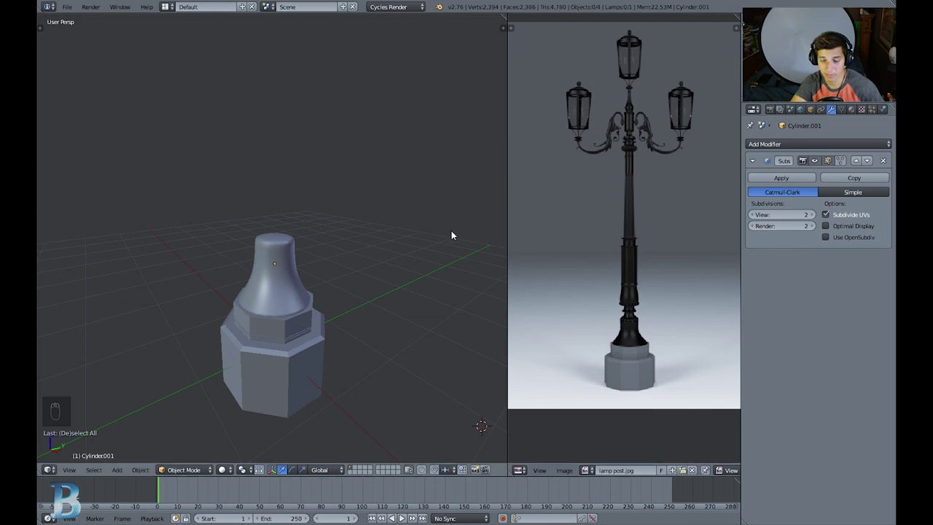
pyautogui.moveTo(450, 235); pyautogui.dragTo(394, 259, button='middle')
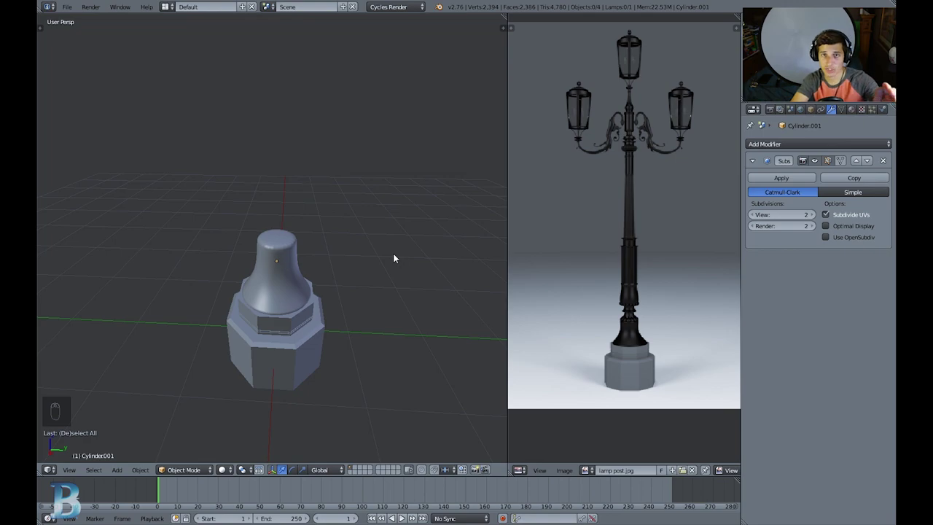
pyautogui.scroll(2, 306, 297)
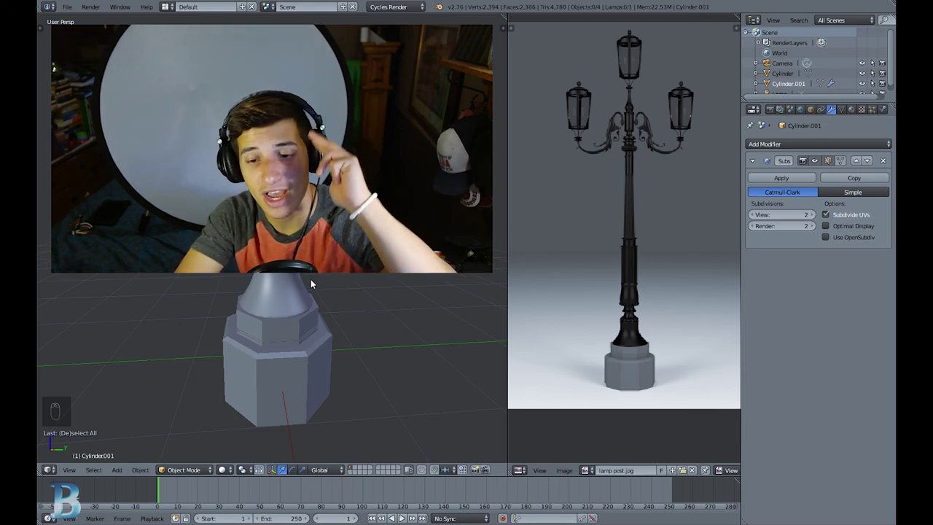
pyautogui.moveTo(315, 297); pyautogui.dragTo(323, 311, button='middle')
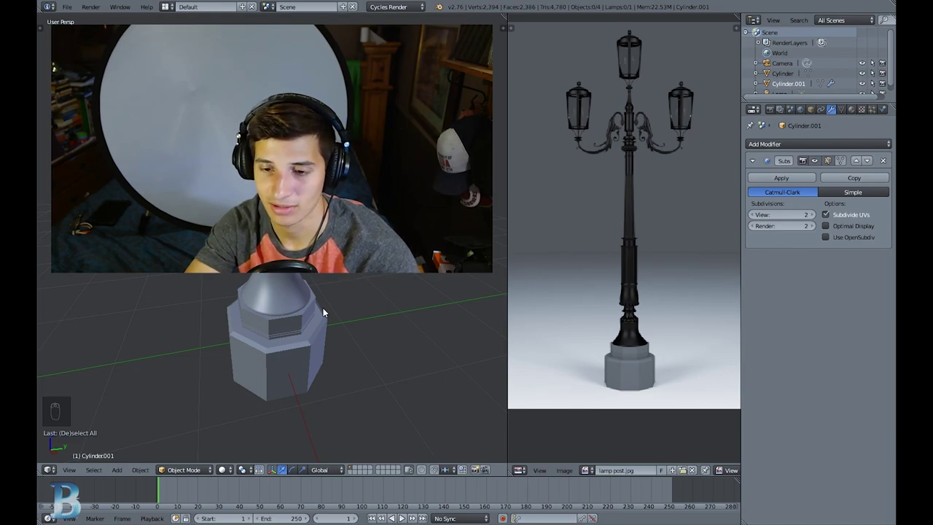
pyautogui.moveTo(315, 308); pyautogui.dragTo(293, 309, button='middle')
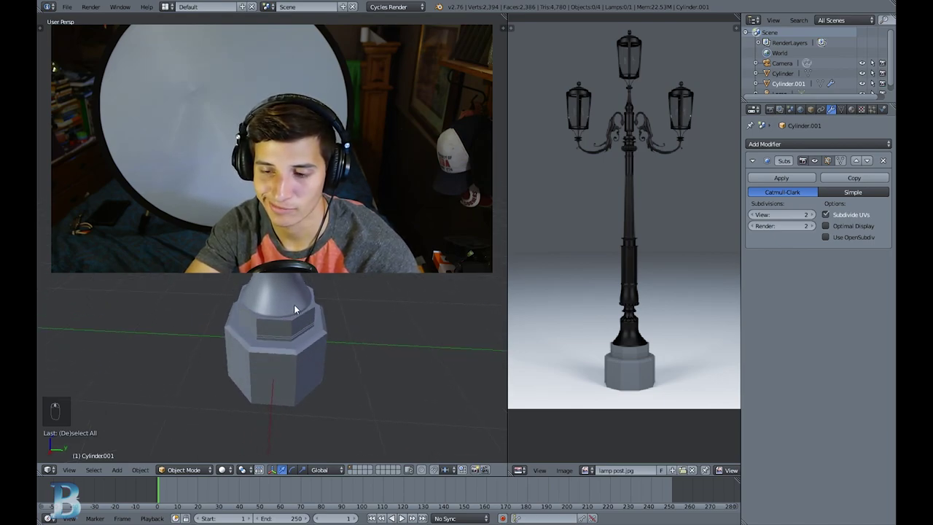
pyautogui.scroll(-3, 574, 306)
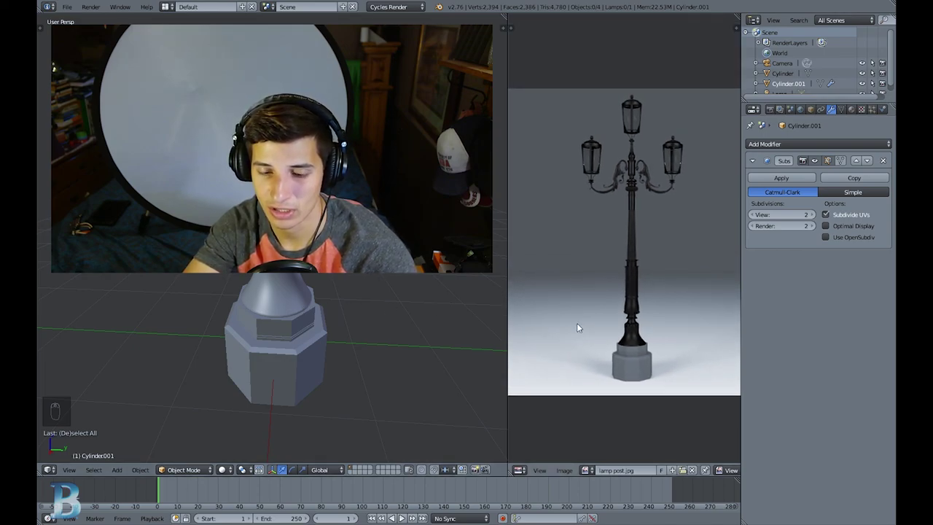
pyautogui.moveTo(542, 328)
pyautogui.mouseDown(button='middle')
pyautogui.moveTo(533, 329)
pyautogui.moveTo(553, 318)
pyautogui.mouseUp(button='middle')
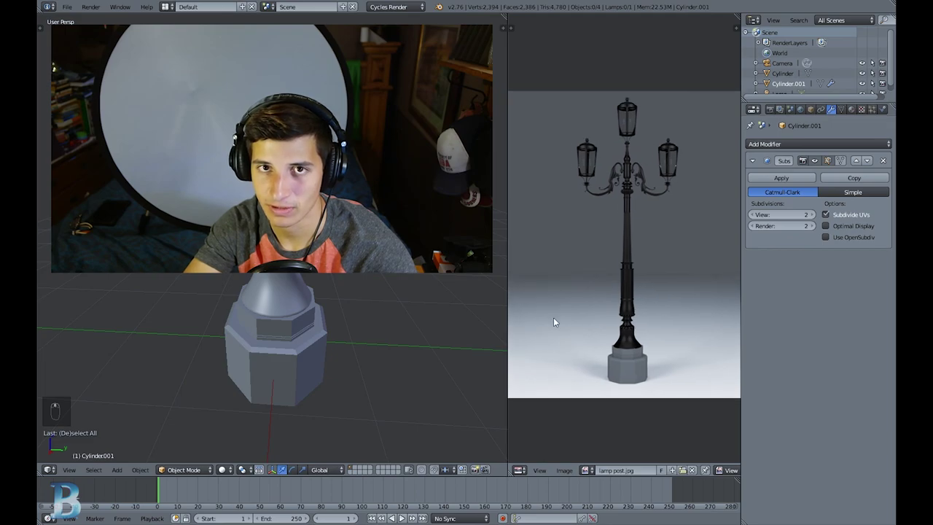
pyautogui.moveTo(359, 300); pyautogui.dragTo(351, 299, button='middle')
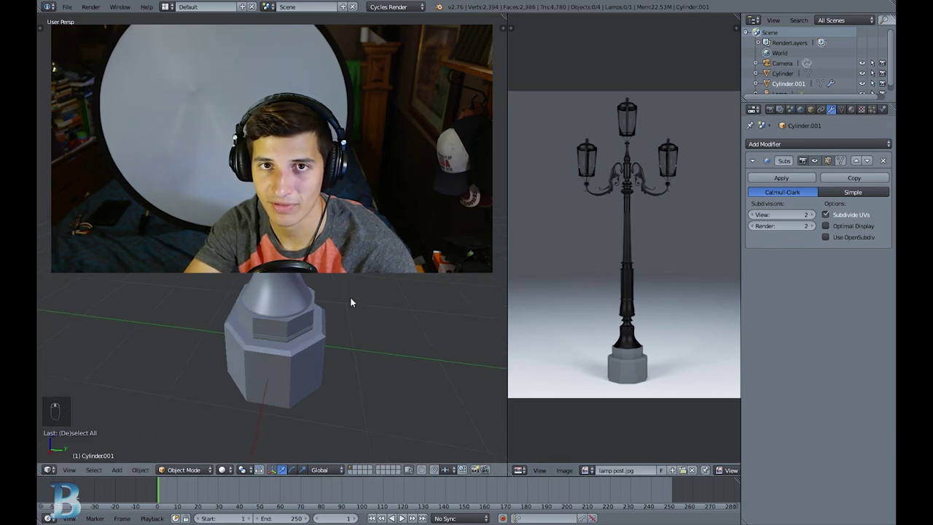